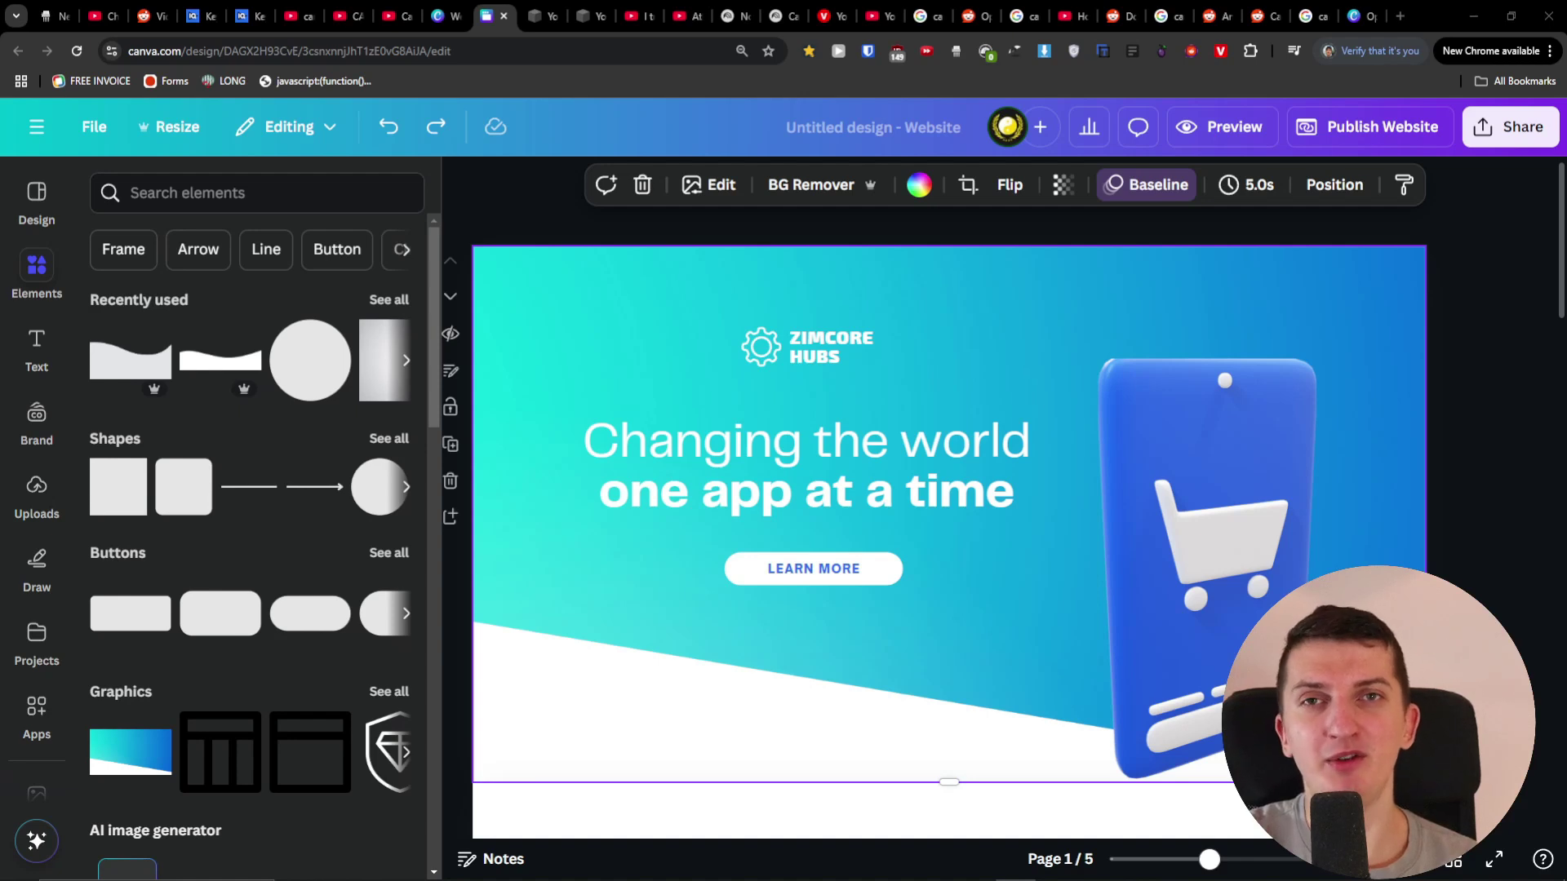
# - Deselect the image on the Zimcore Hubs hero page
pyautogui.press('Escape')
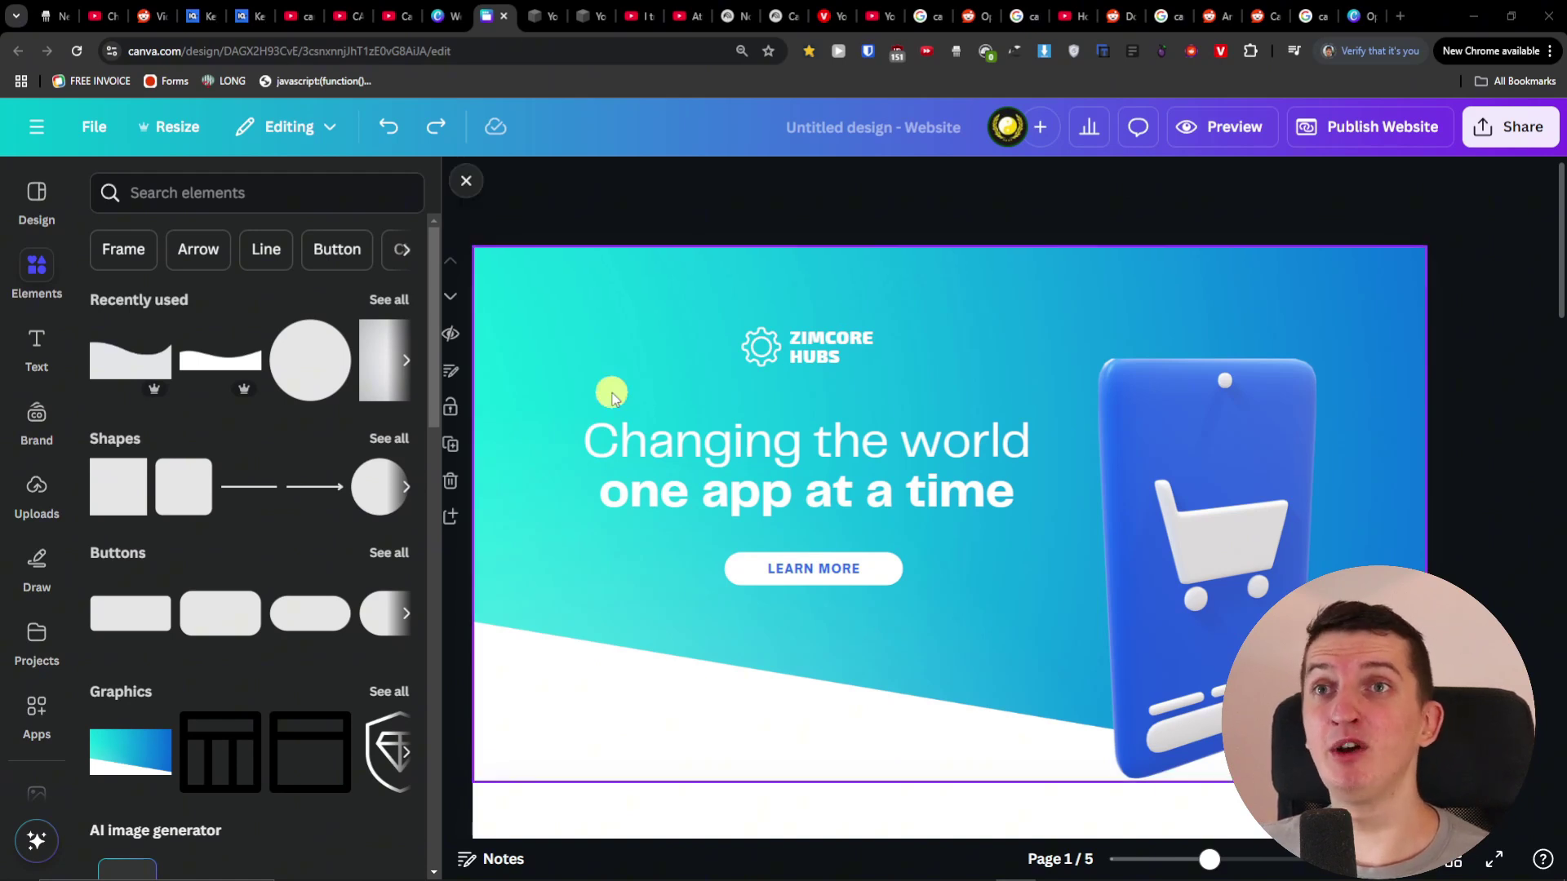
# - Open the Publish website panel briefly, then close it to show the full hero page
pyautogui.click(1402, 133)
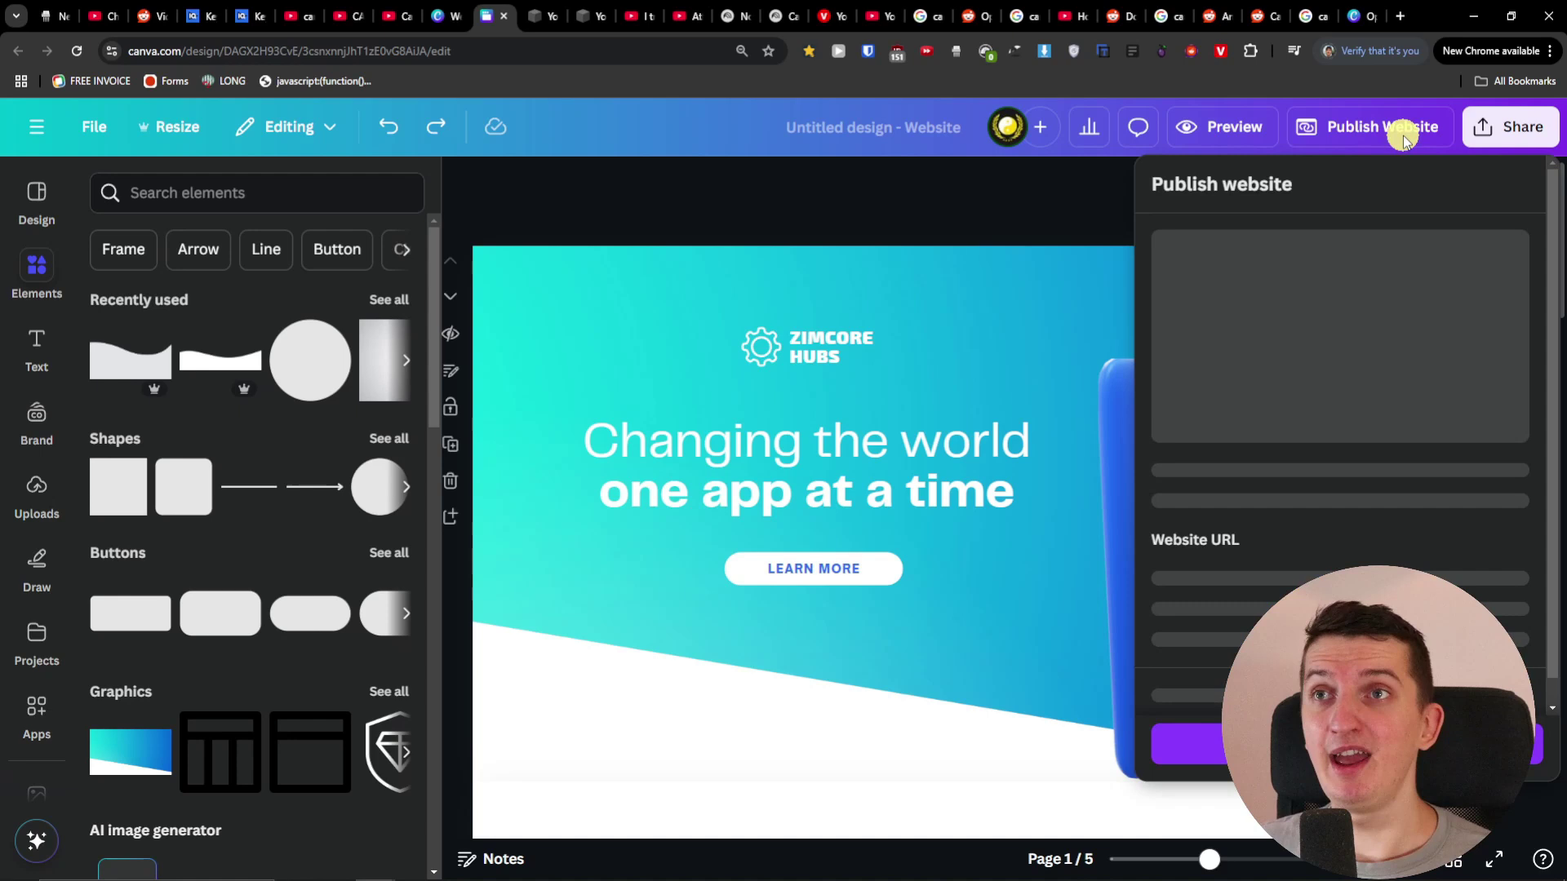
pyautogui.click(933, 222)
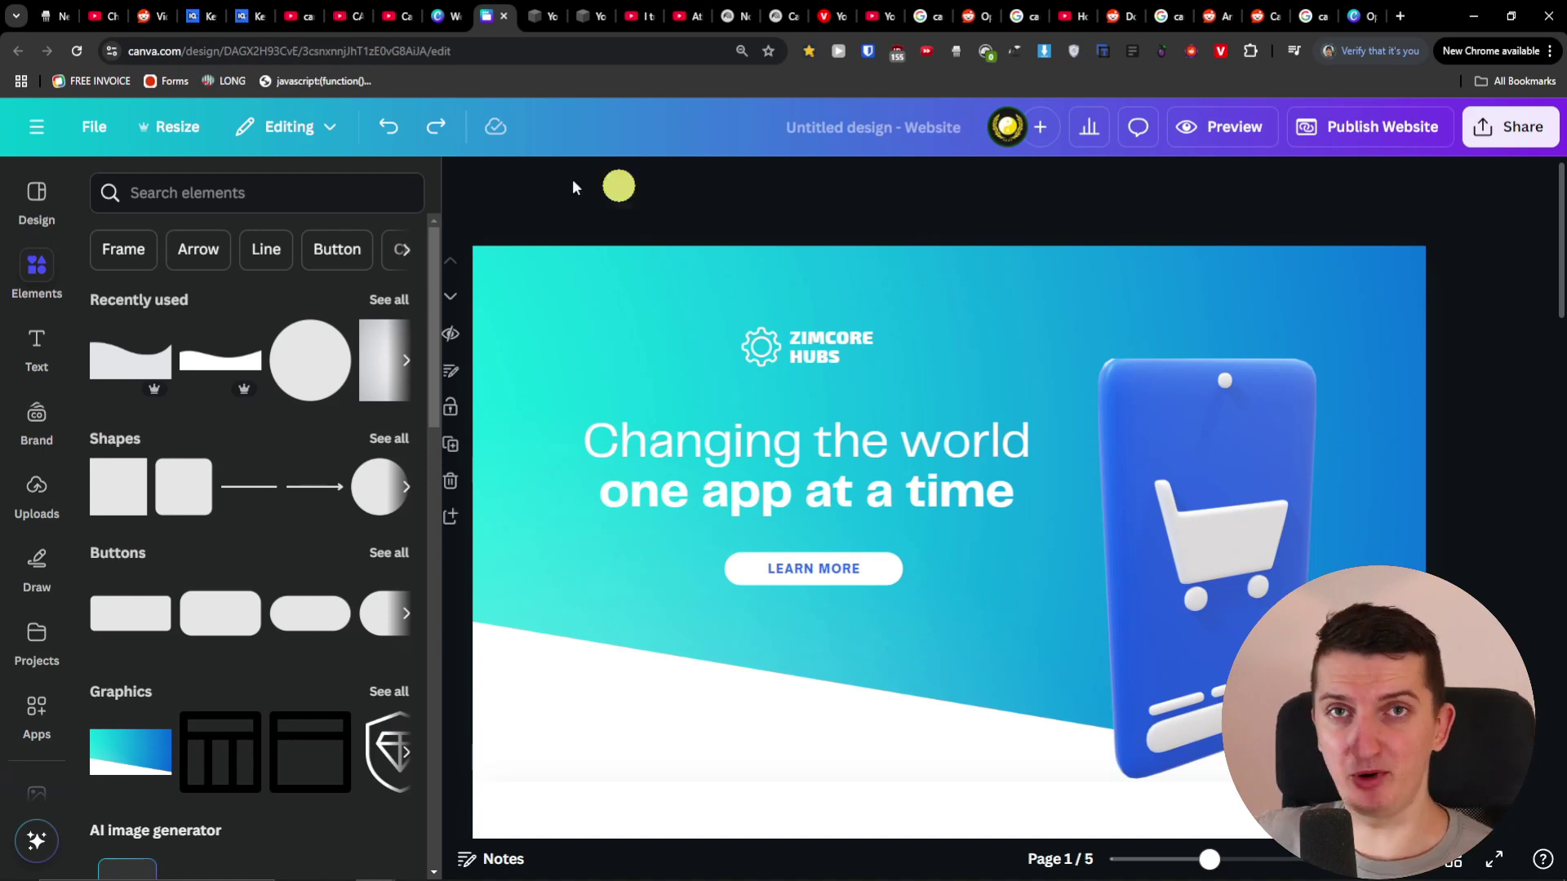
# - Scroll the website templates, then preview the site through its services and technology sections
pyautogui.click(36, 214)
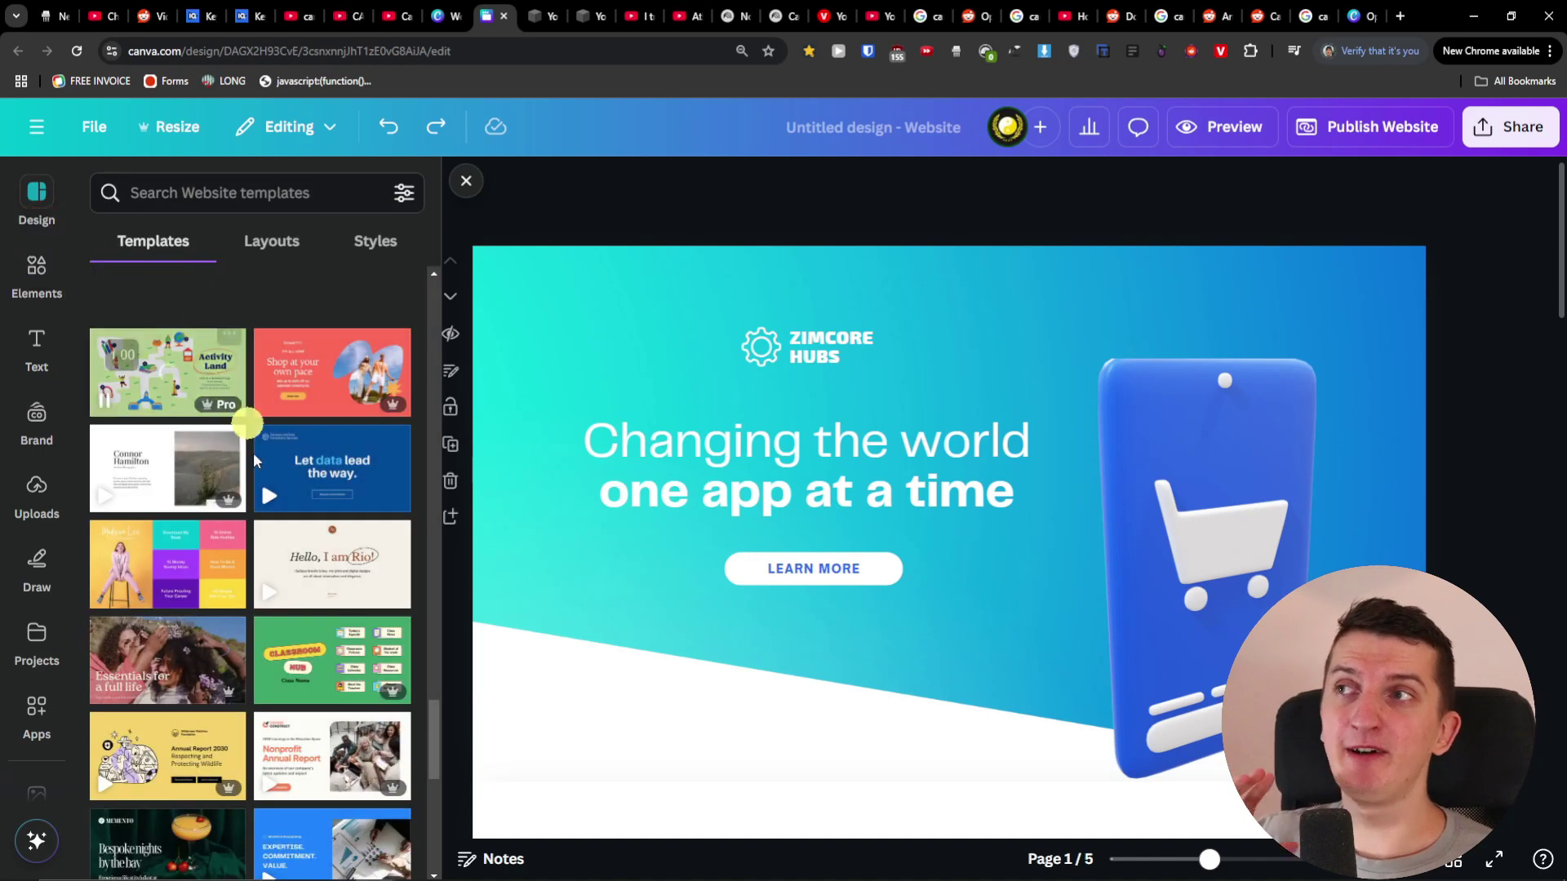
pyautogui.scroll(-2, 245, 412)
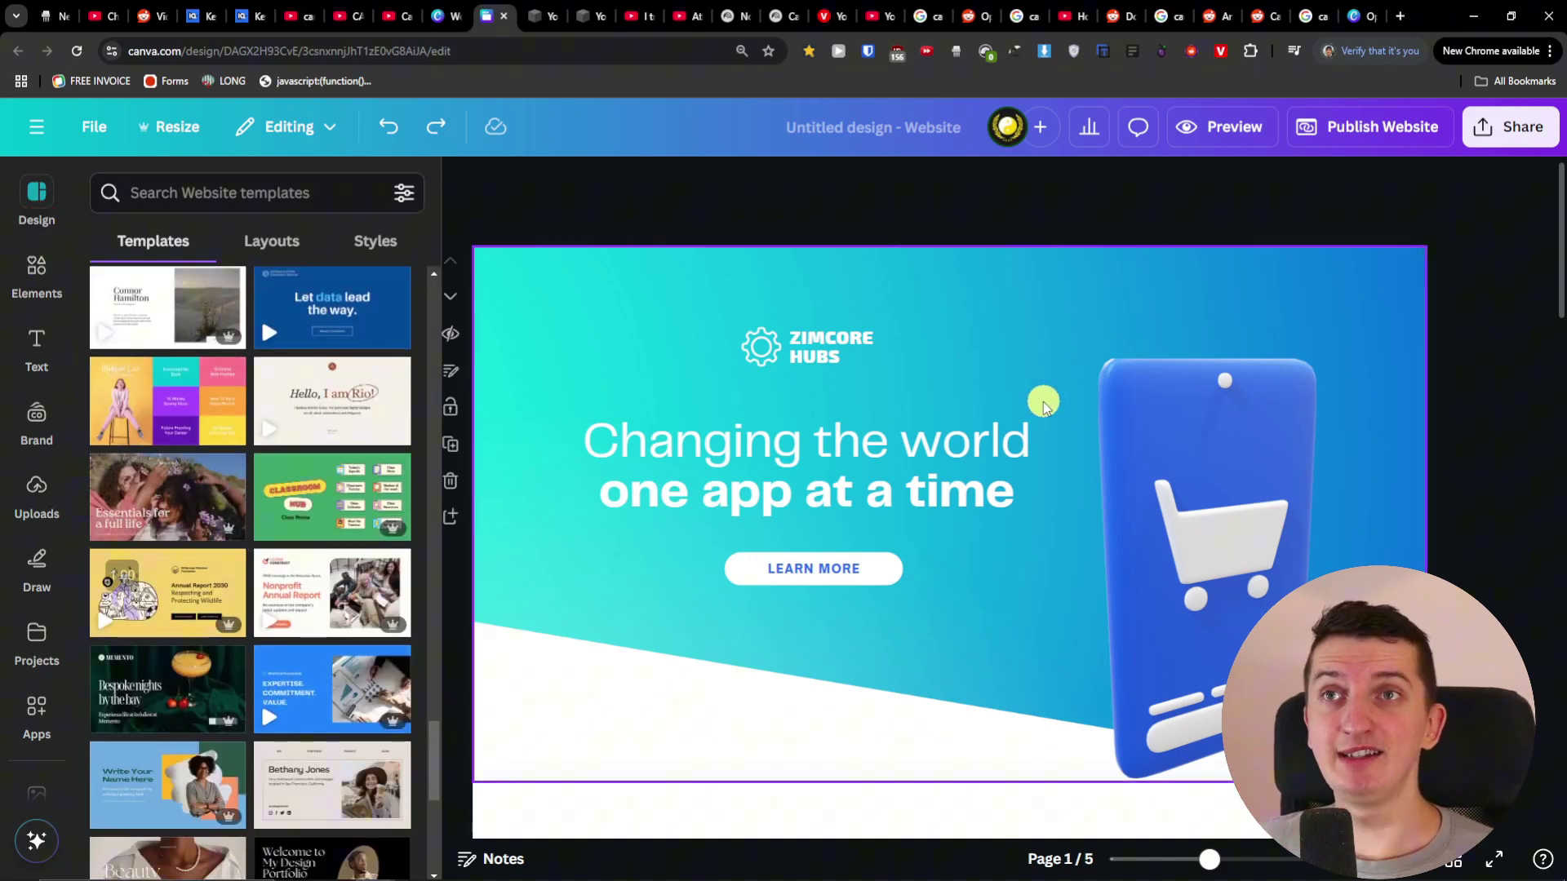
pyautogui.click(1254, 140)
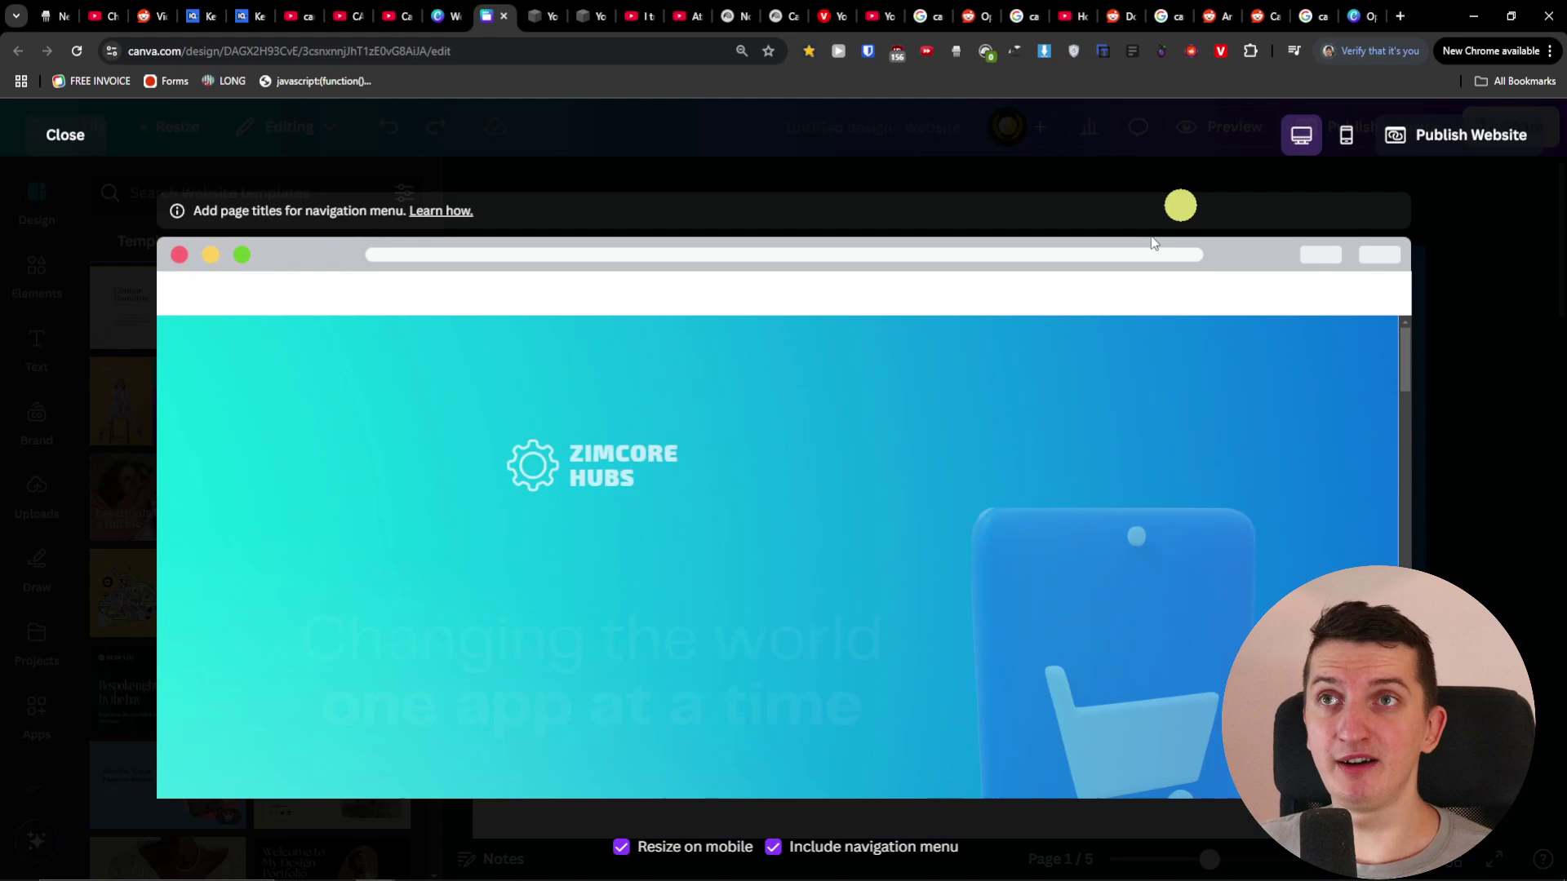
pyautogui.scroll(-10, 988, 404)
pyautogui.scroll(-12, 989, 408)
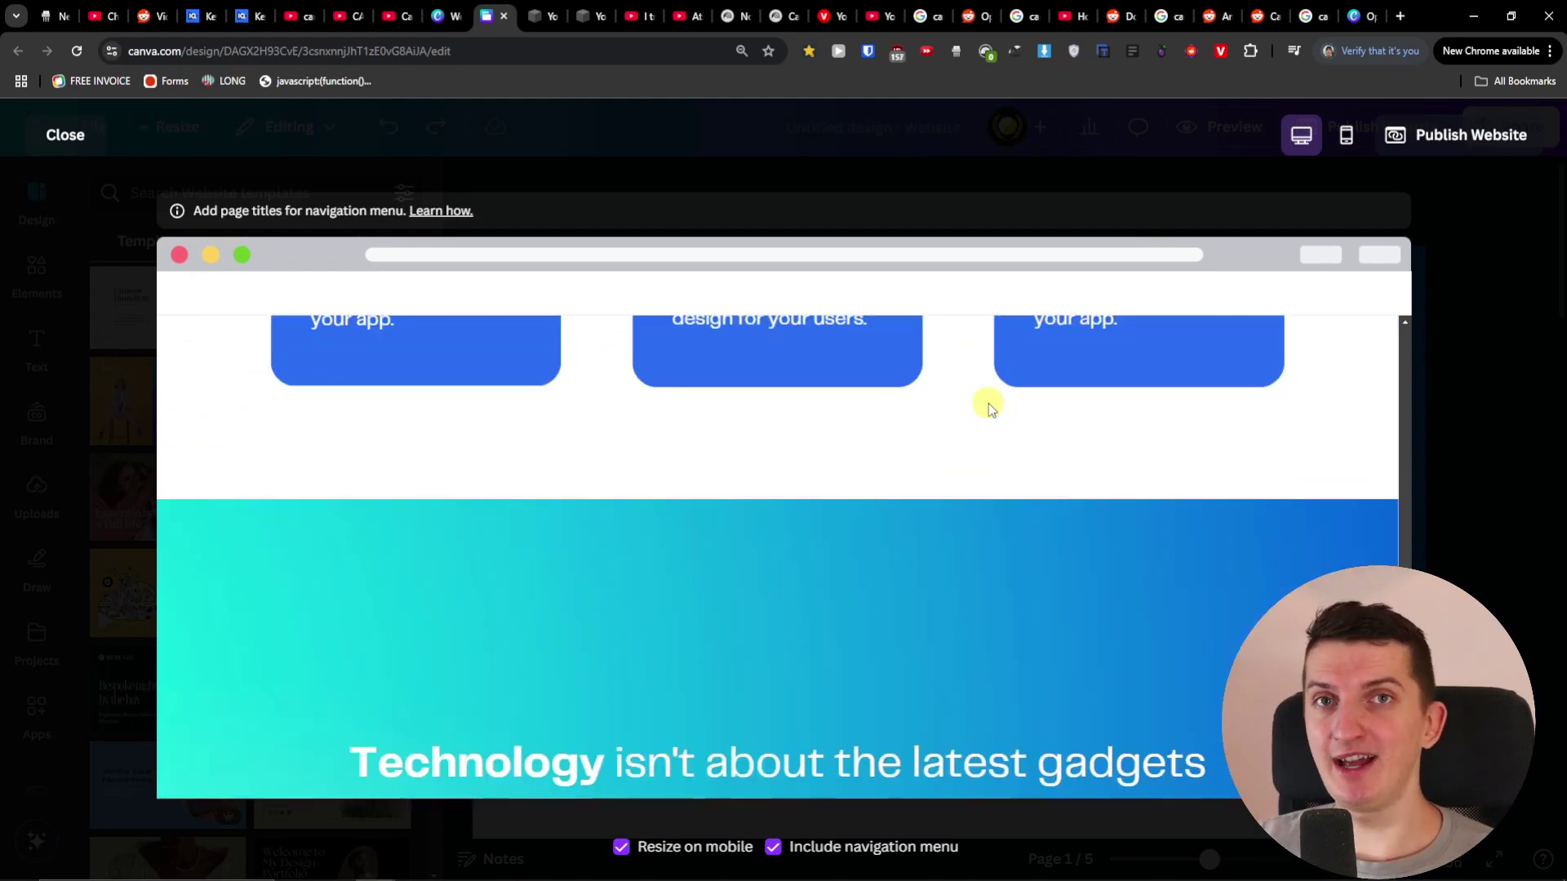
pyautogui.click(72, 136)
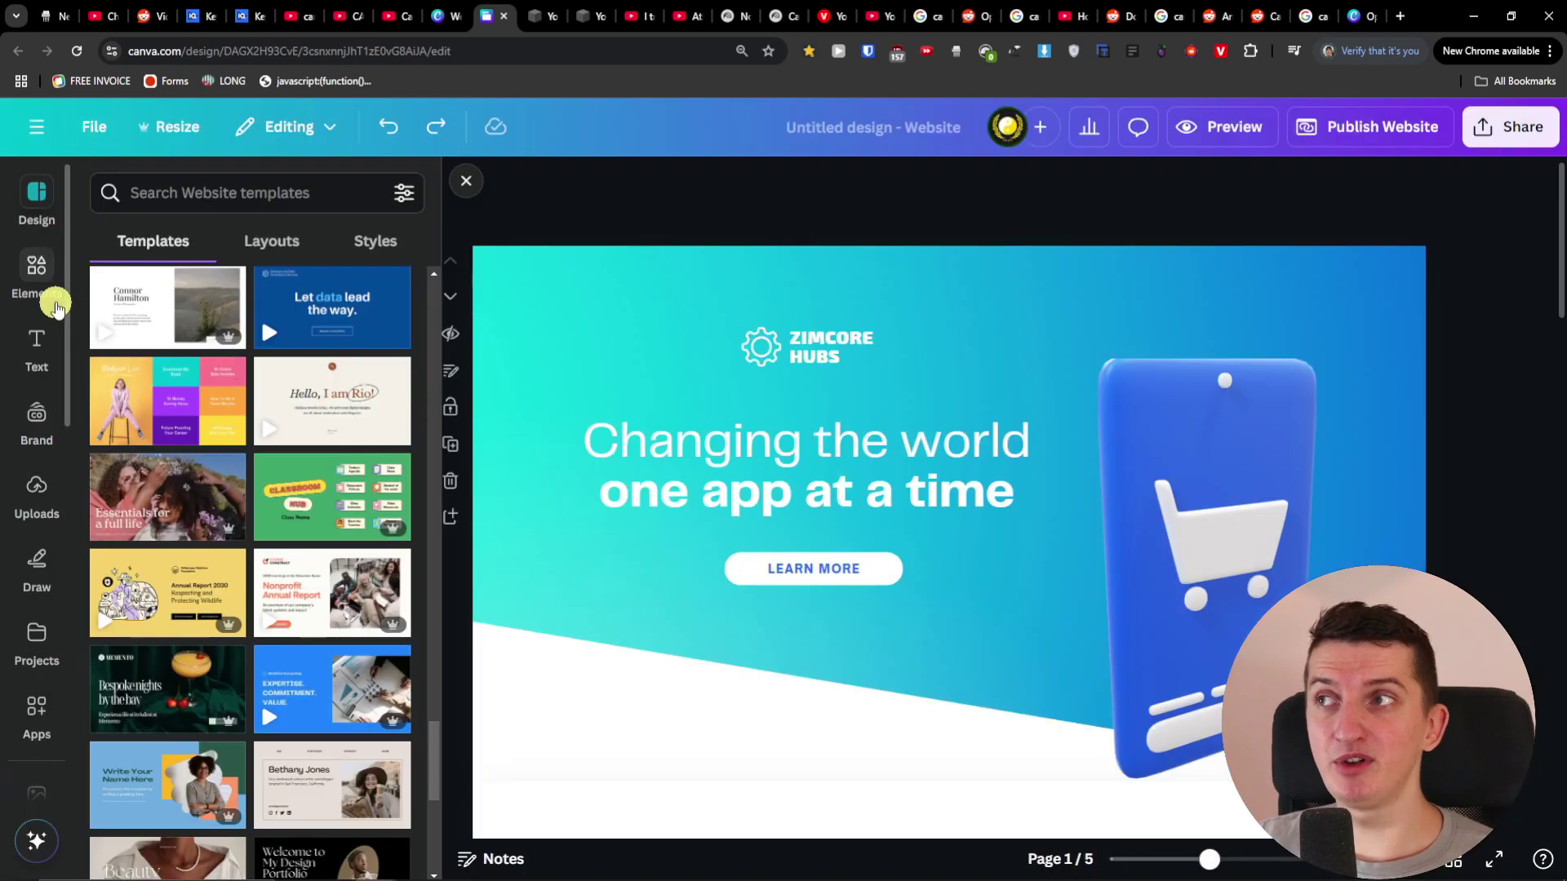
# - Search the elements library for 'christmass tree'
pyautogui.click(52, 298)
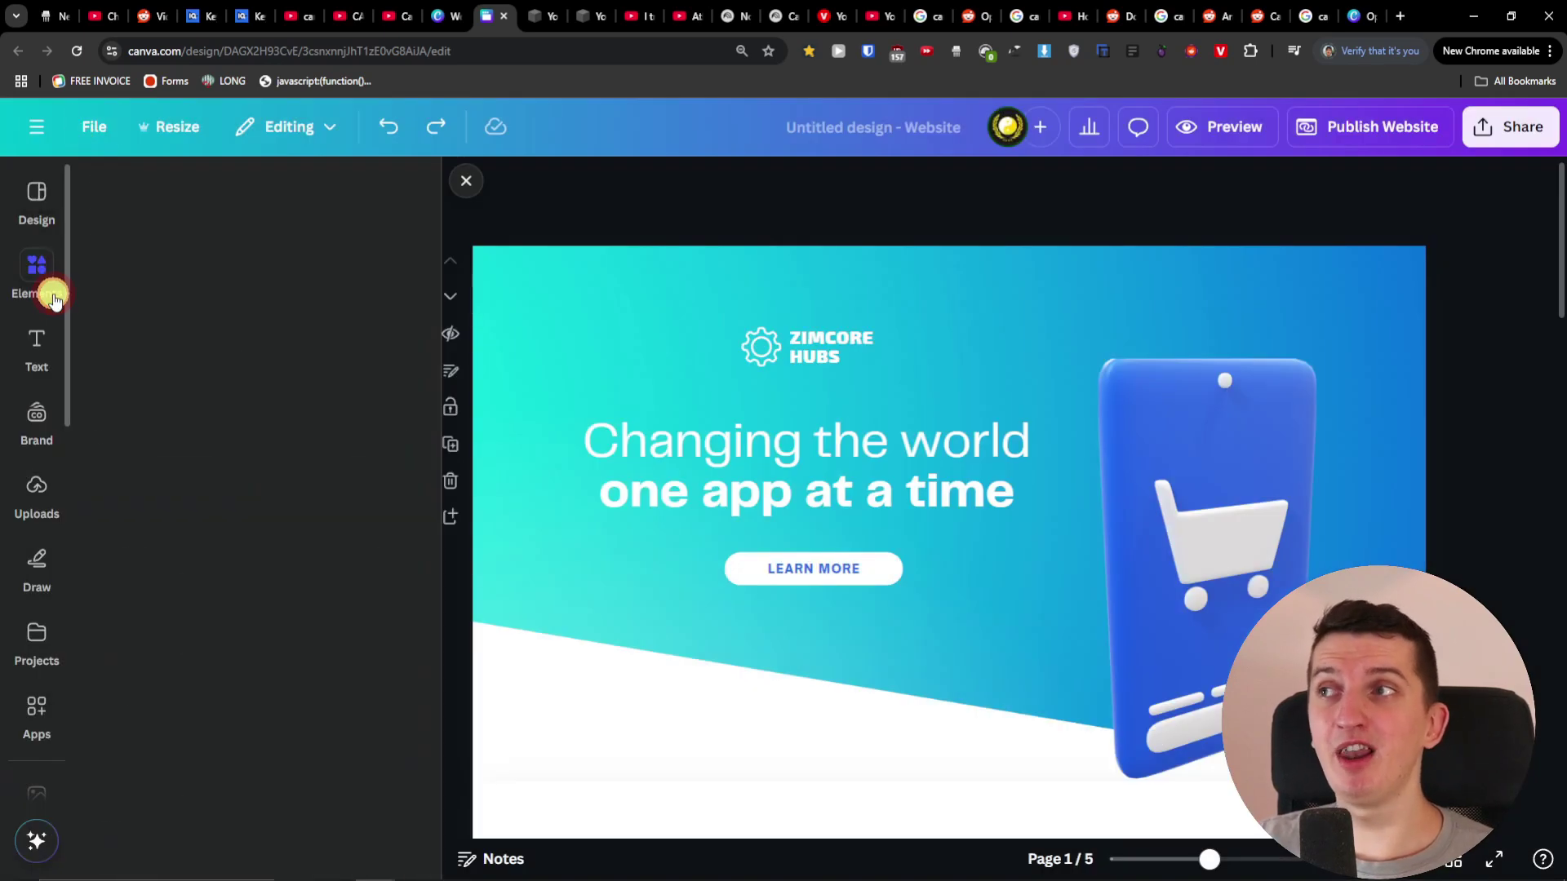
pyautogui.click(219, 205)
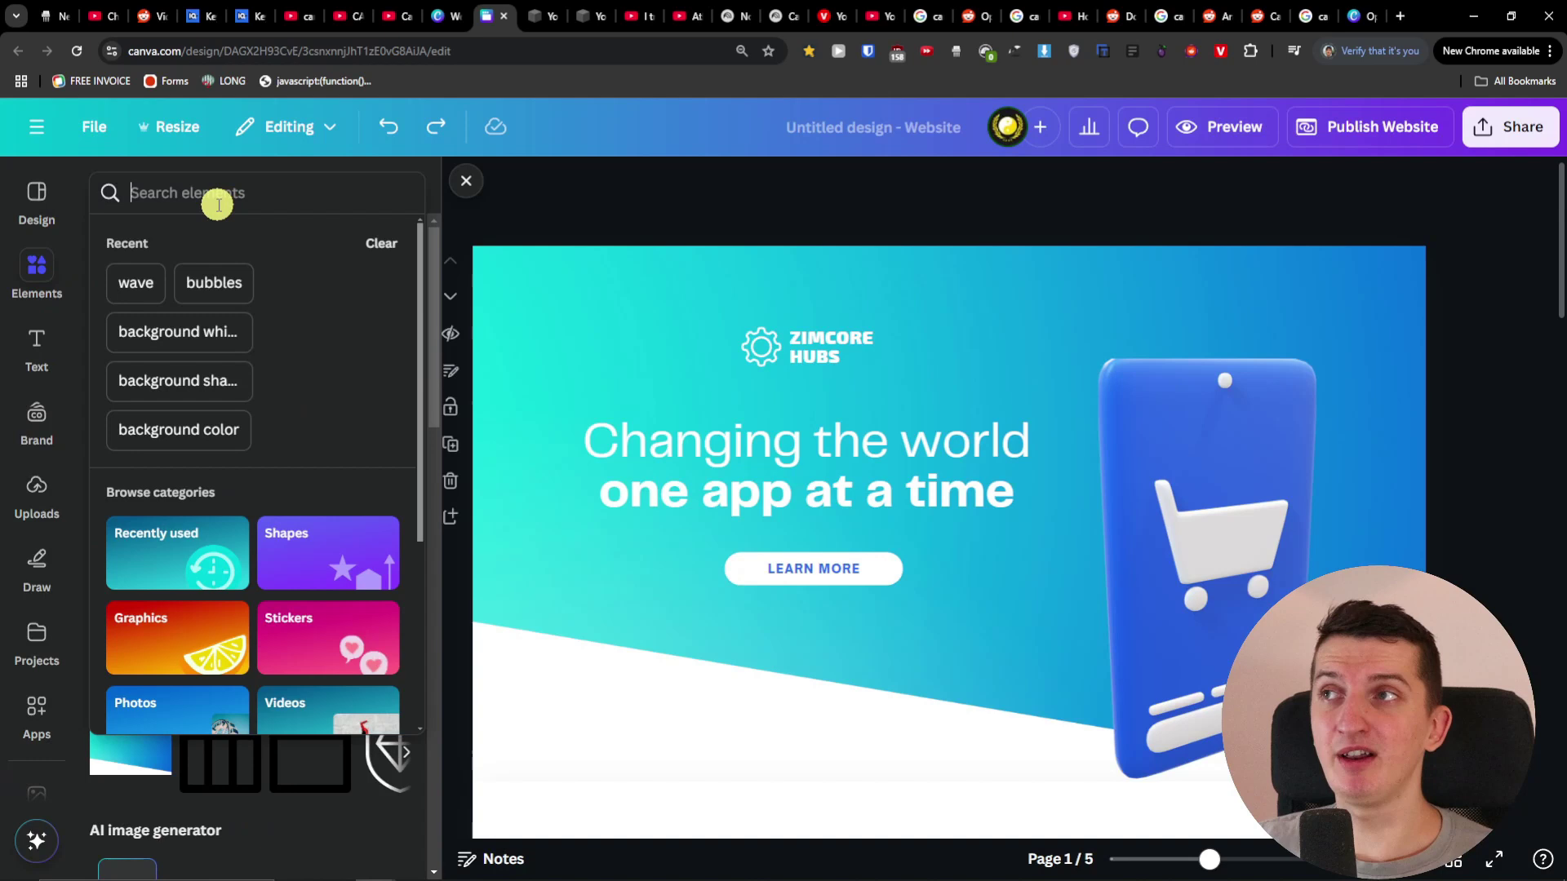
pyautogui.write('christmass tree')
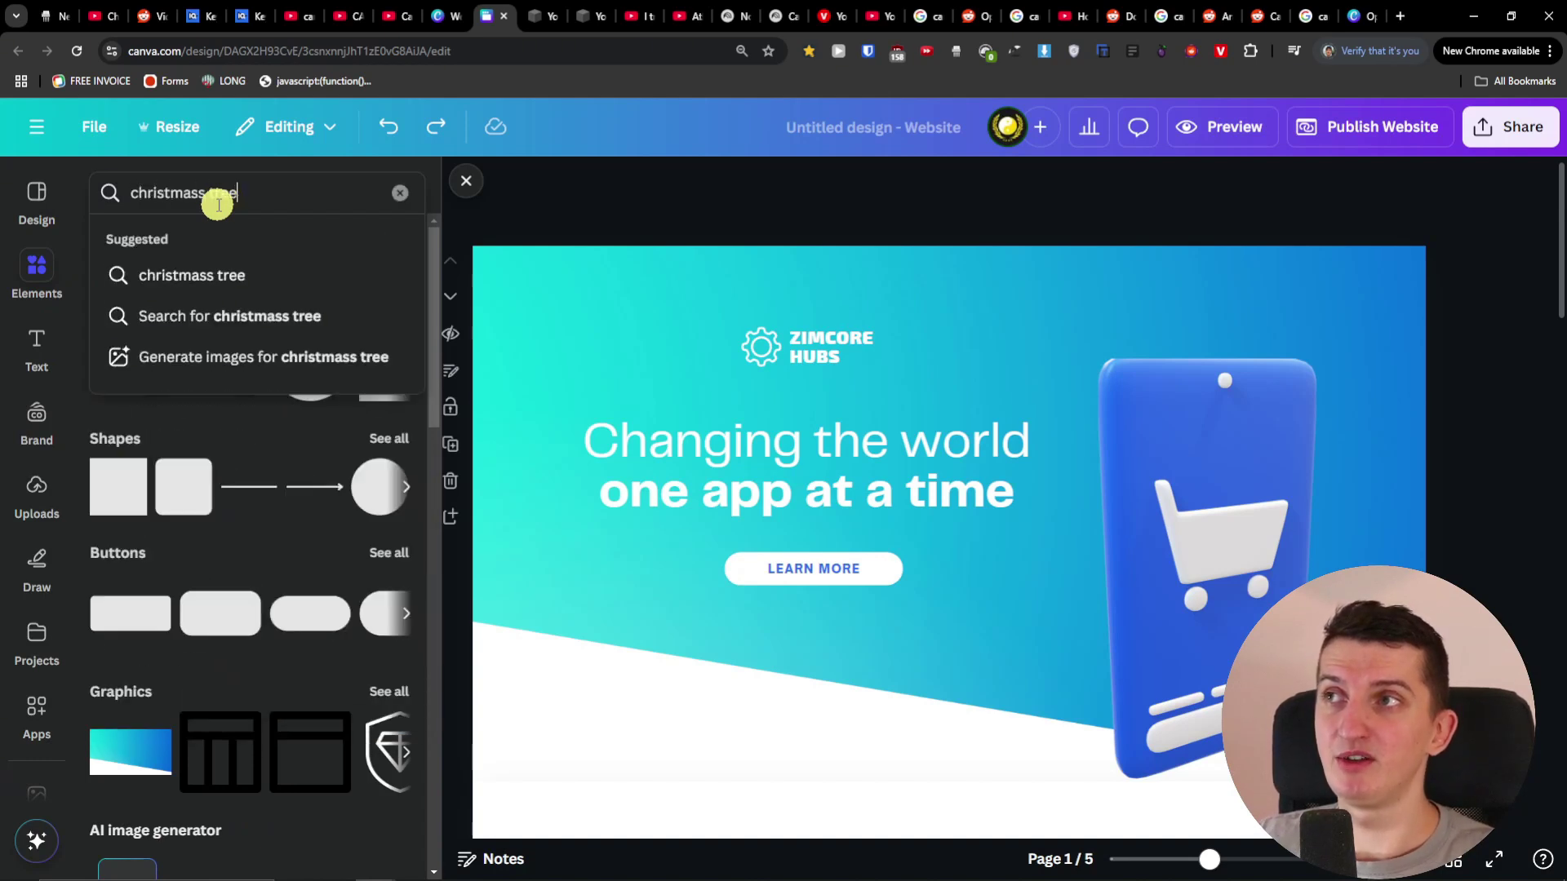
pyautogui.press('Return')
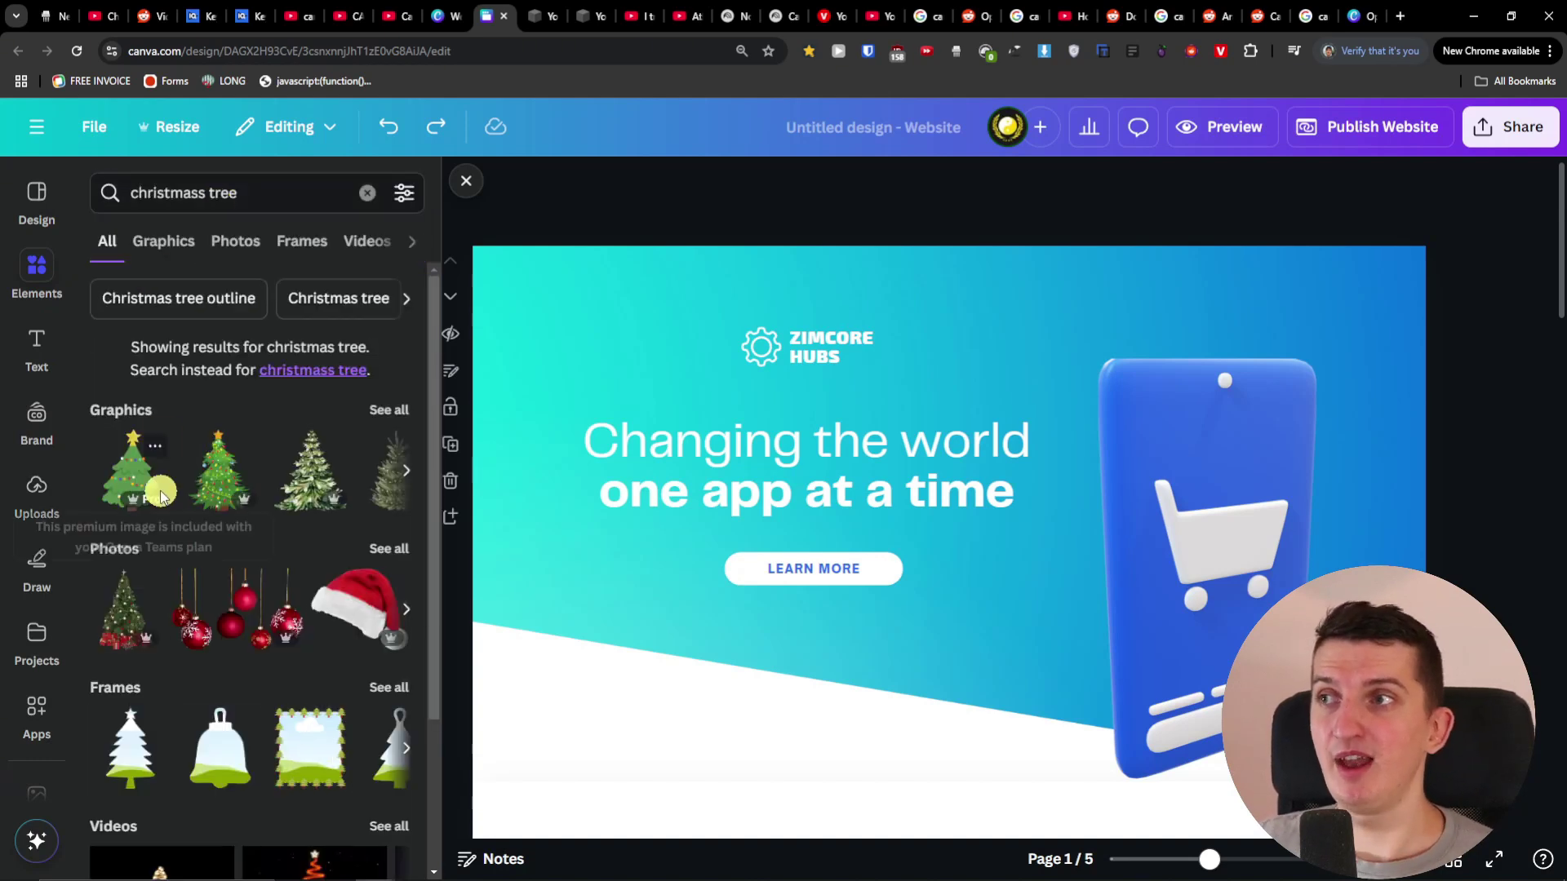
# - Add the first Christmas tree graphic, shrink it, and place it over the phone image
pyautogui.click(130, 469)
pyautogui.moveTo(1004, 603); pyautogui.dragTo(639, 650)
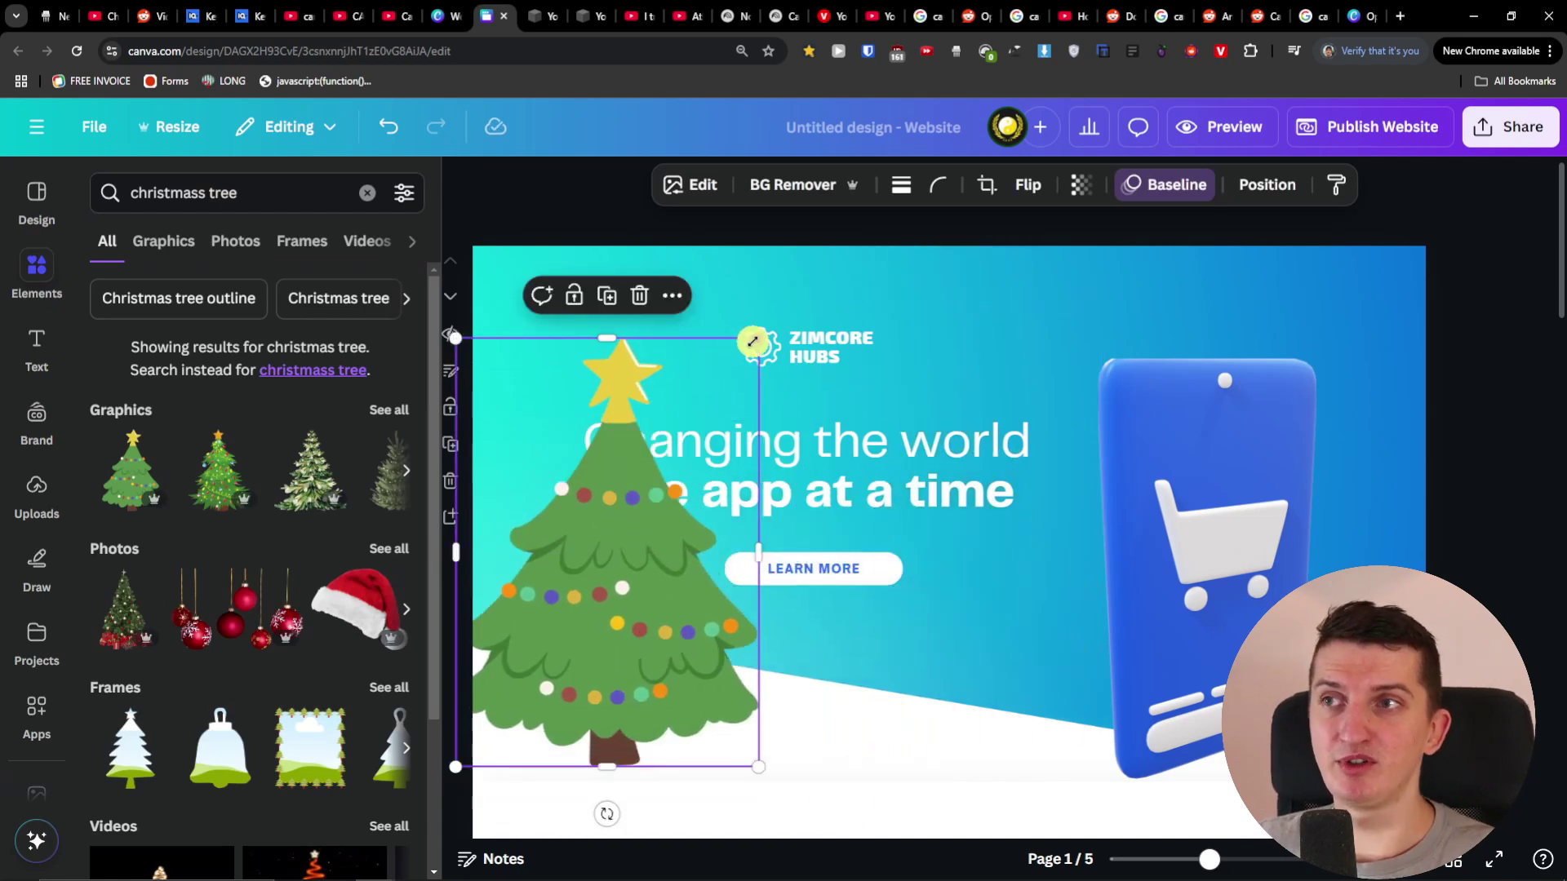
pyautogui.moveTo(753, 349); pyautogui.dragTo(671, 419)
pyautogui.moveTo(588, 541); pyautogui.dragTo(1032, 412)
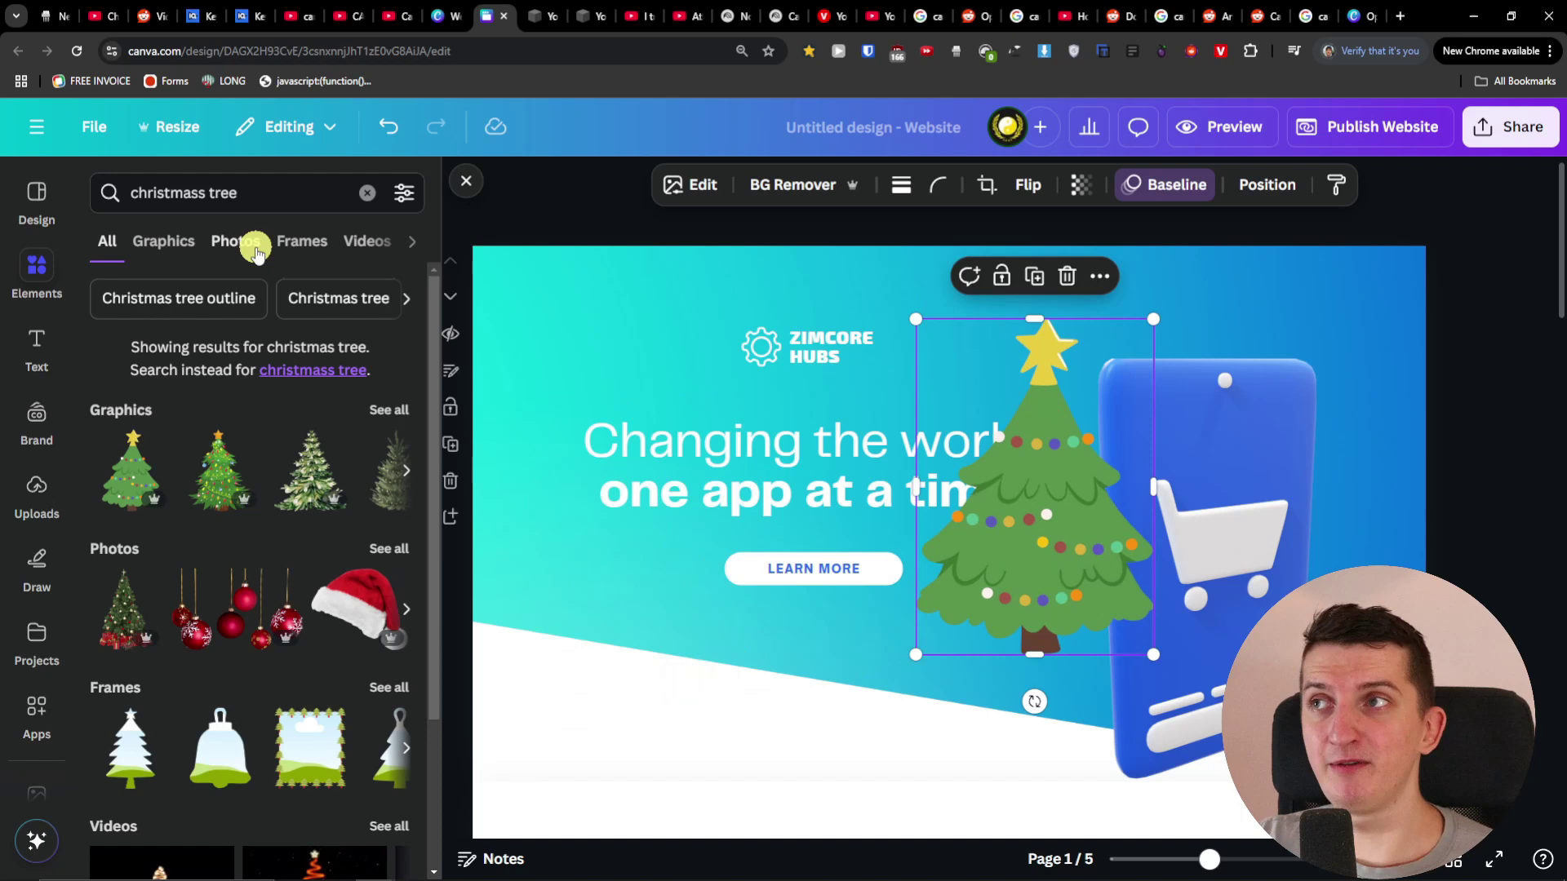
# - Delete the Christmas tree from the hero page
pyautogui.press('Delete')
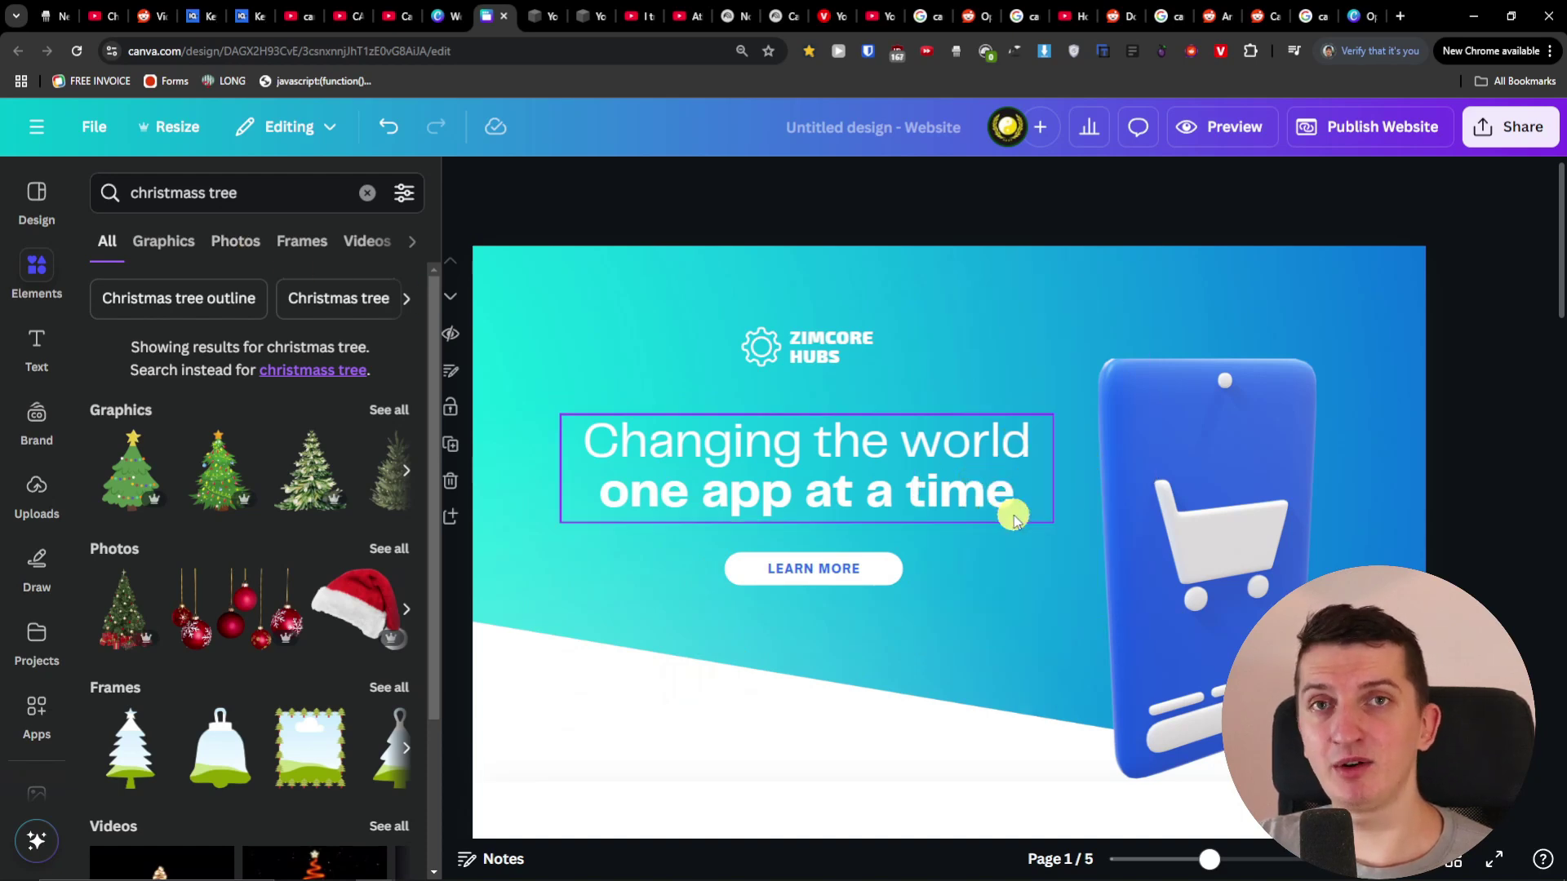
pyautogui.scroll(-3, 952, 650)
pyautogui.scroll(3, 954, 653)
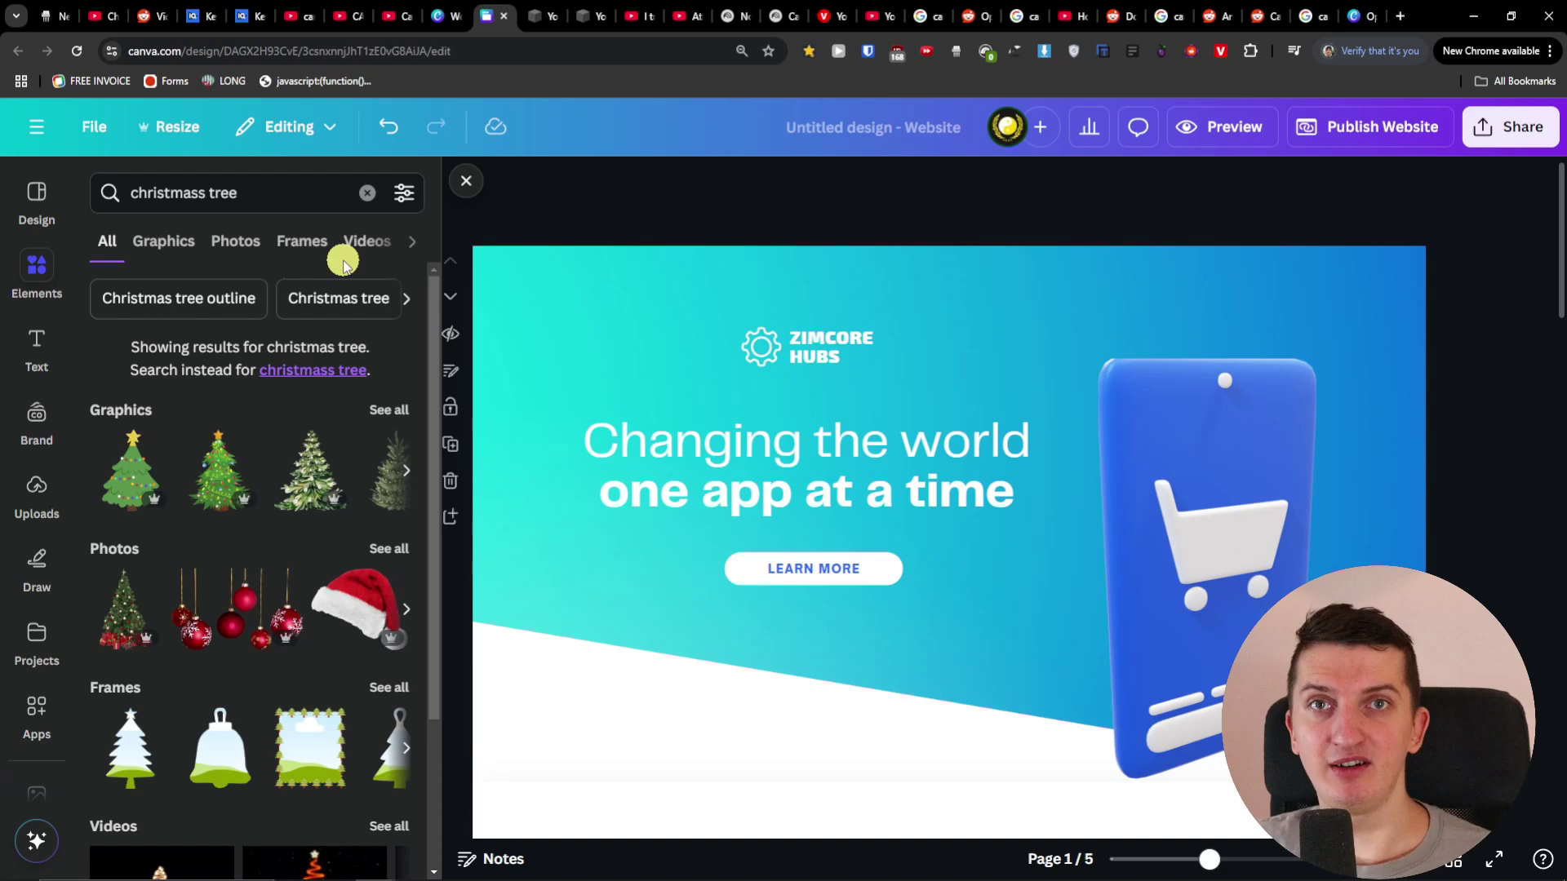
# - Preview the website, scroll through its pages, and return to the editor
pyautogui.click(1191, 127)
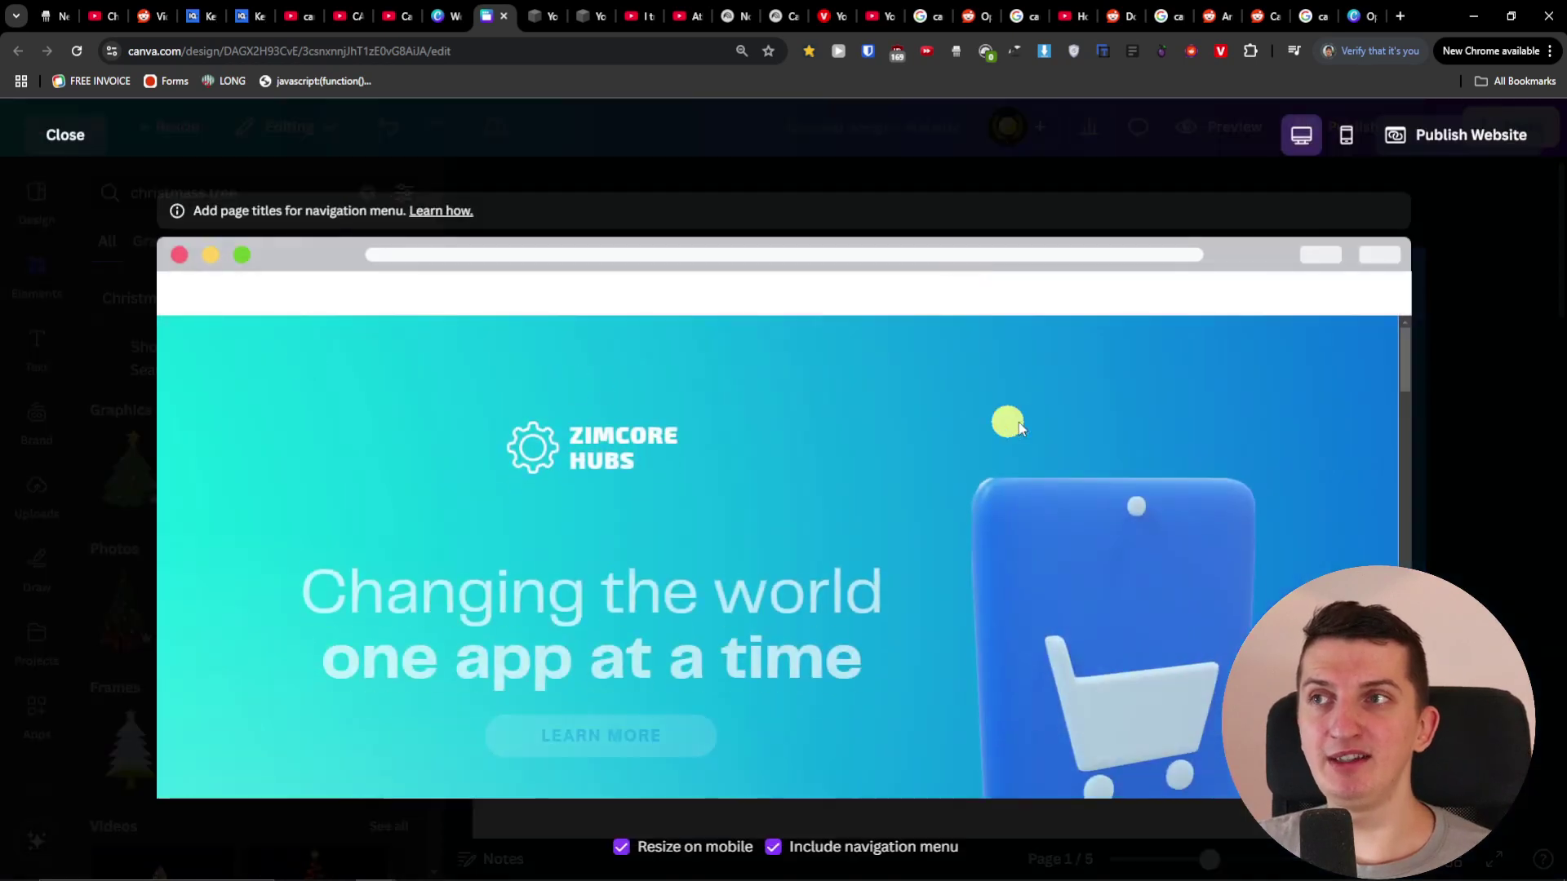
pyautogui.scroll(-10, 1016, 421)
pyautogui.scroll(-15, 1017, 420)
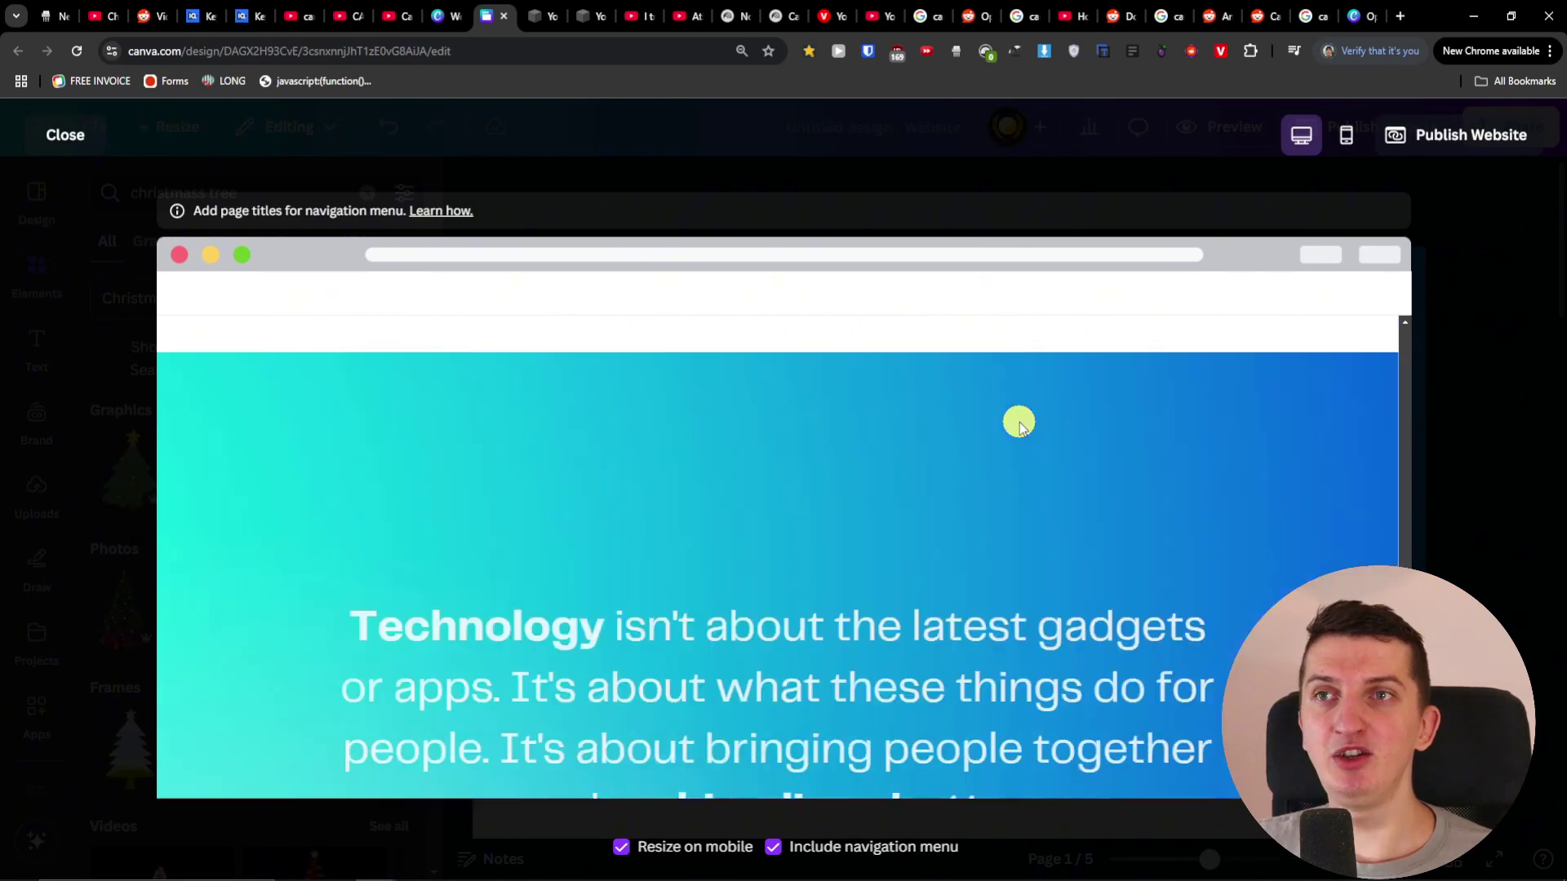
pyautogui.click(75, 135)
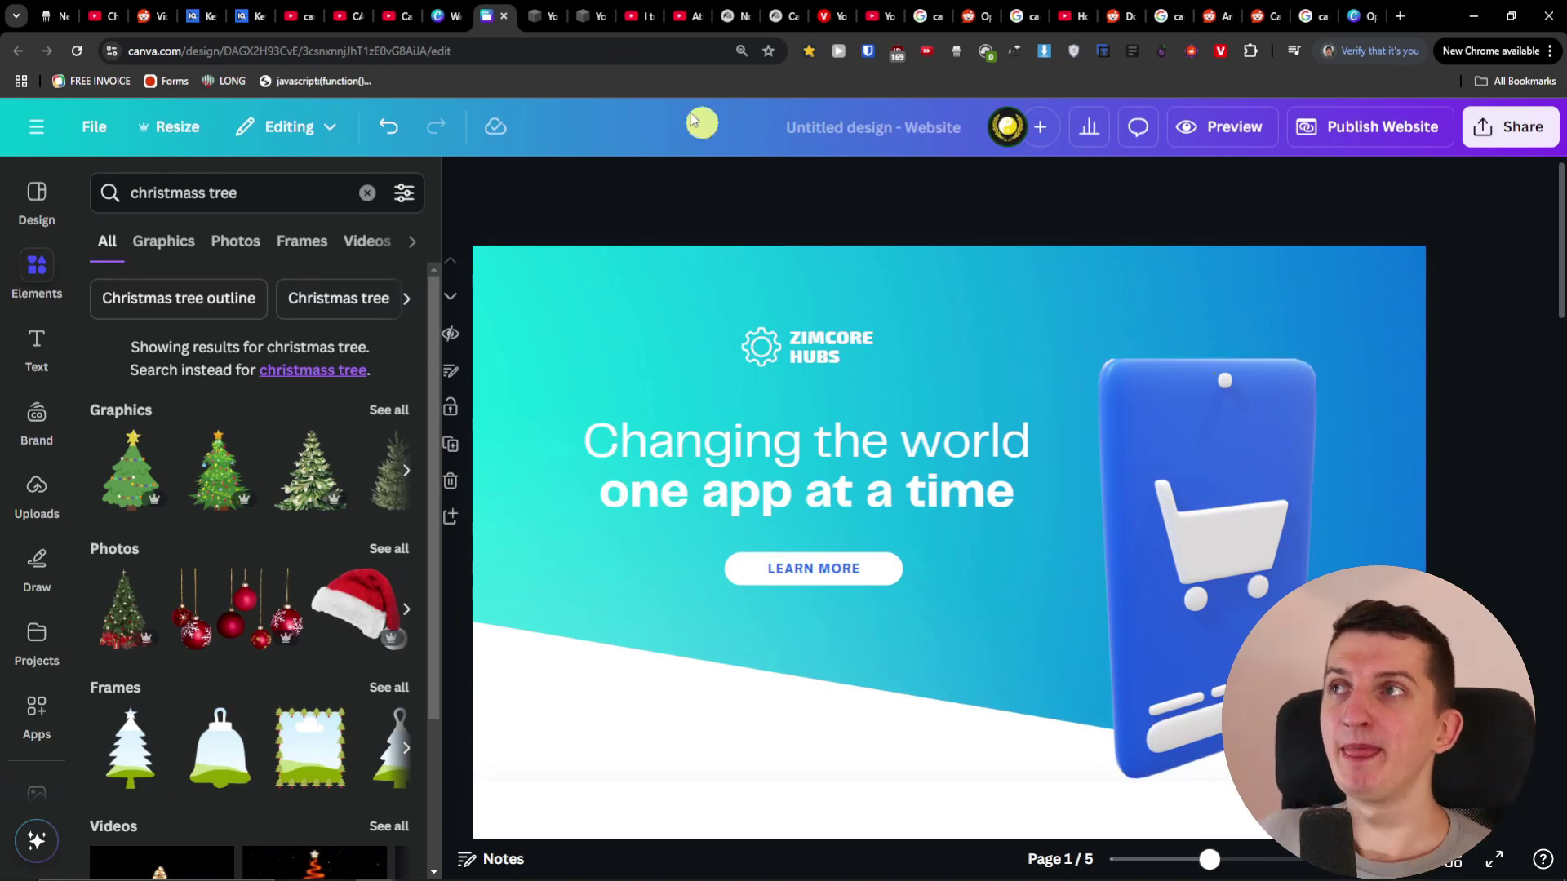
# - Open the Squarespace demo's Home page editor for comparison, then return to the Canva design
pyautogui.click(571, 9)
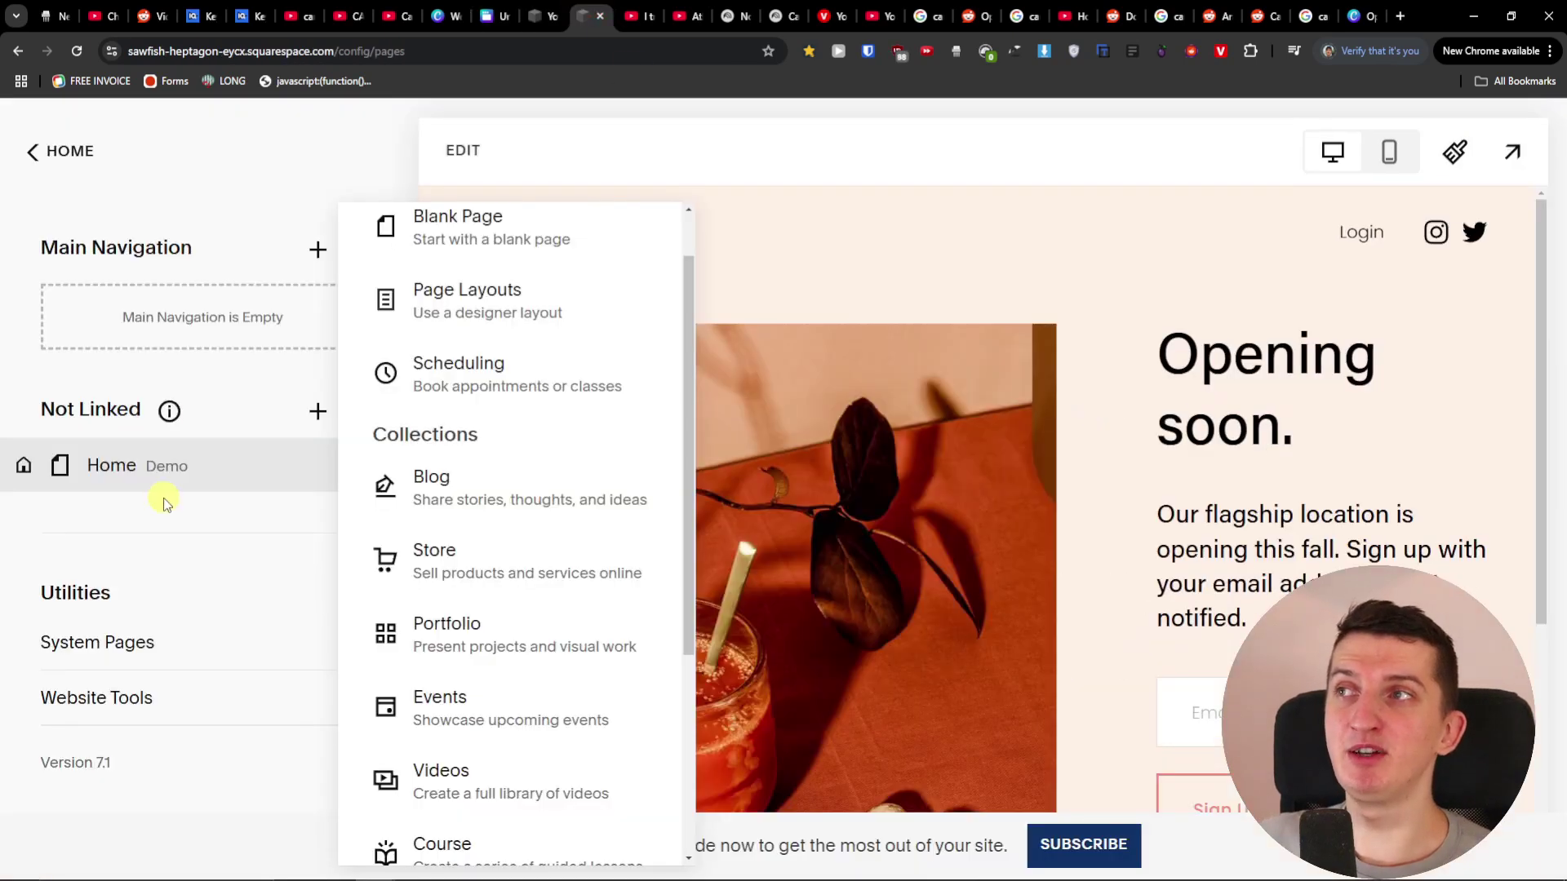
pyautogui.click(154, 499)
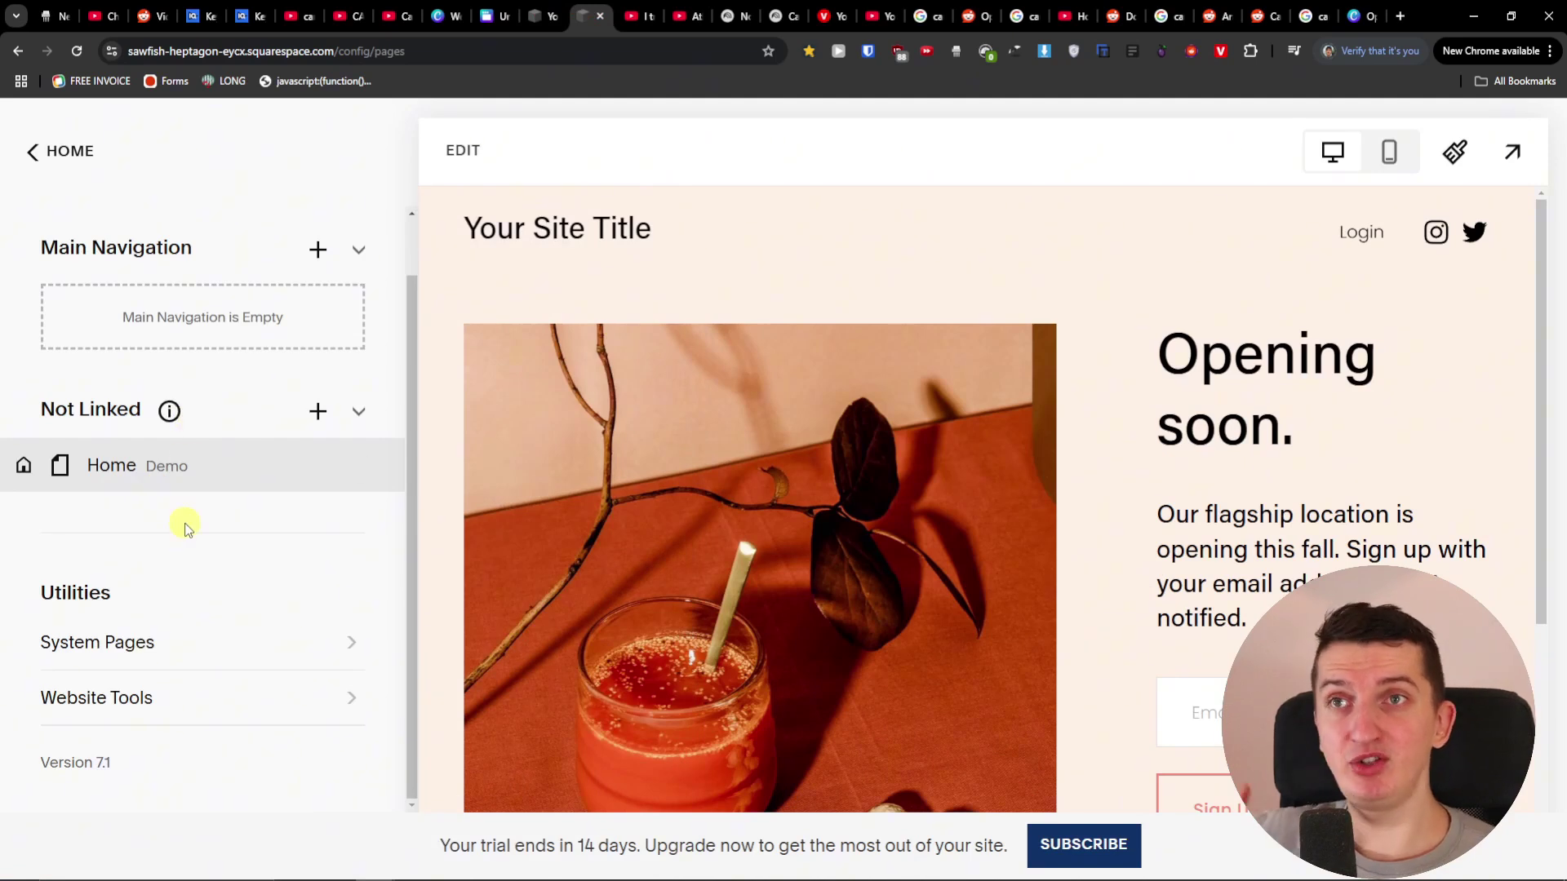
pyautogui.moveTo(584, 14); pyautogui.dragTo(506, 7)
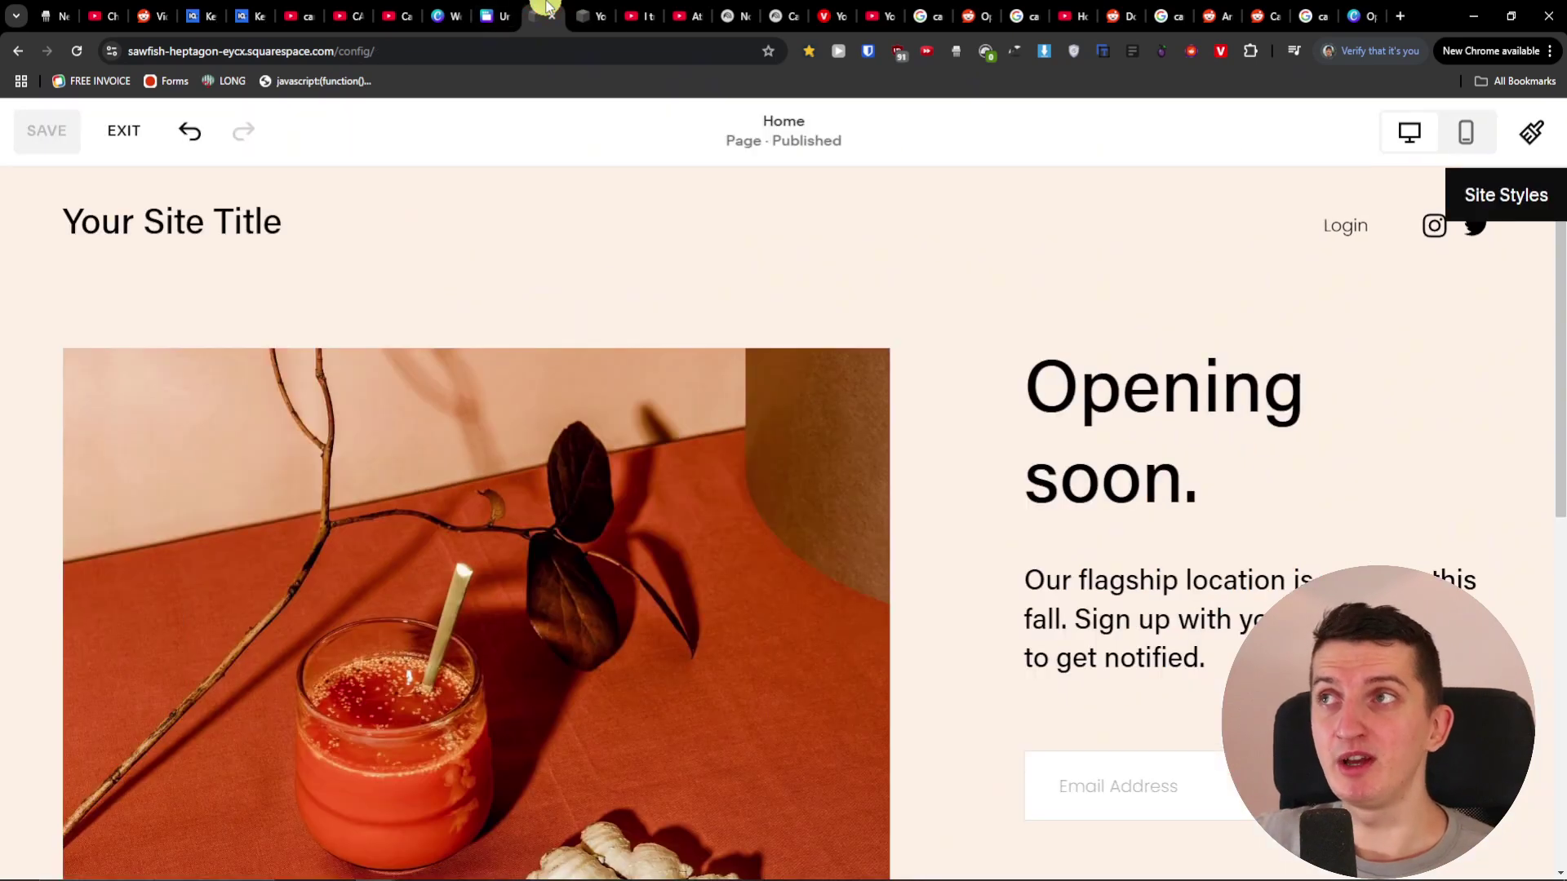
pyautogui.moveTo(499, 6)
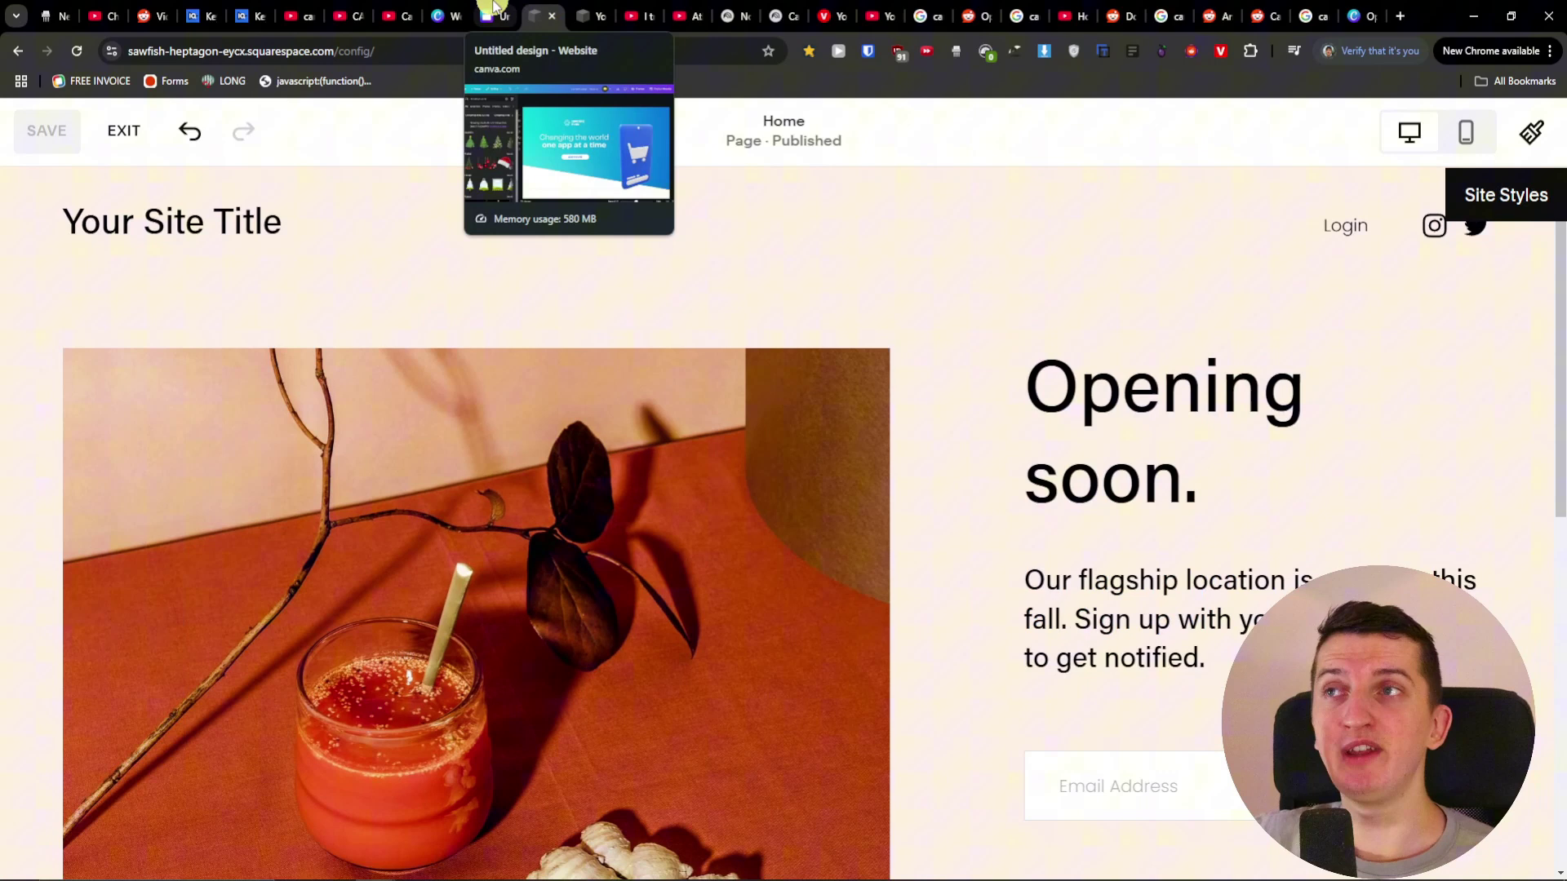
pyautogui.click(495, 8)
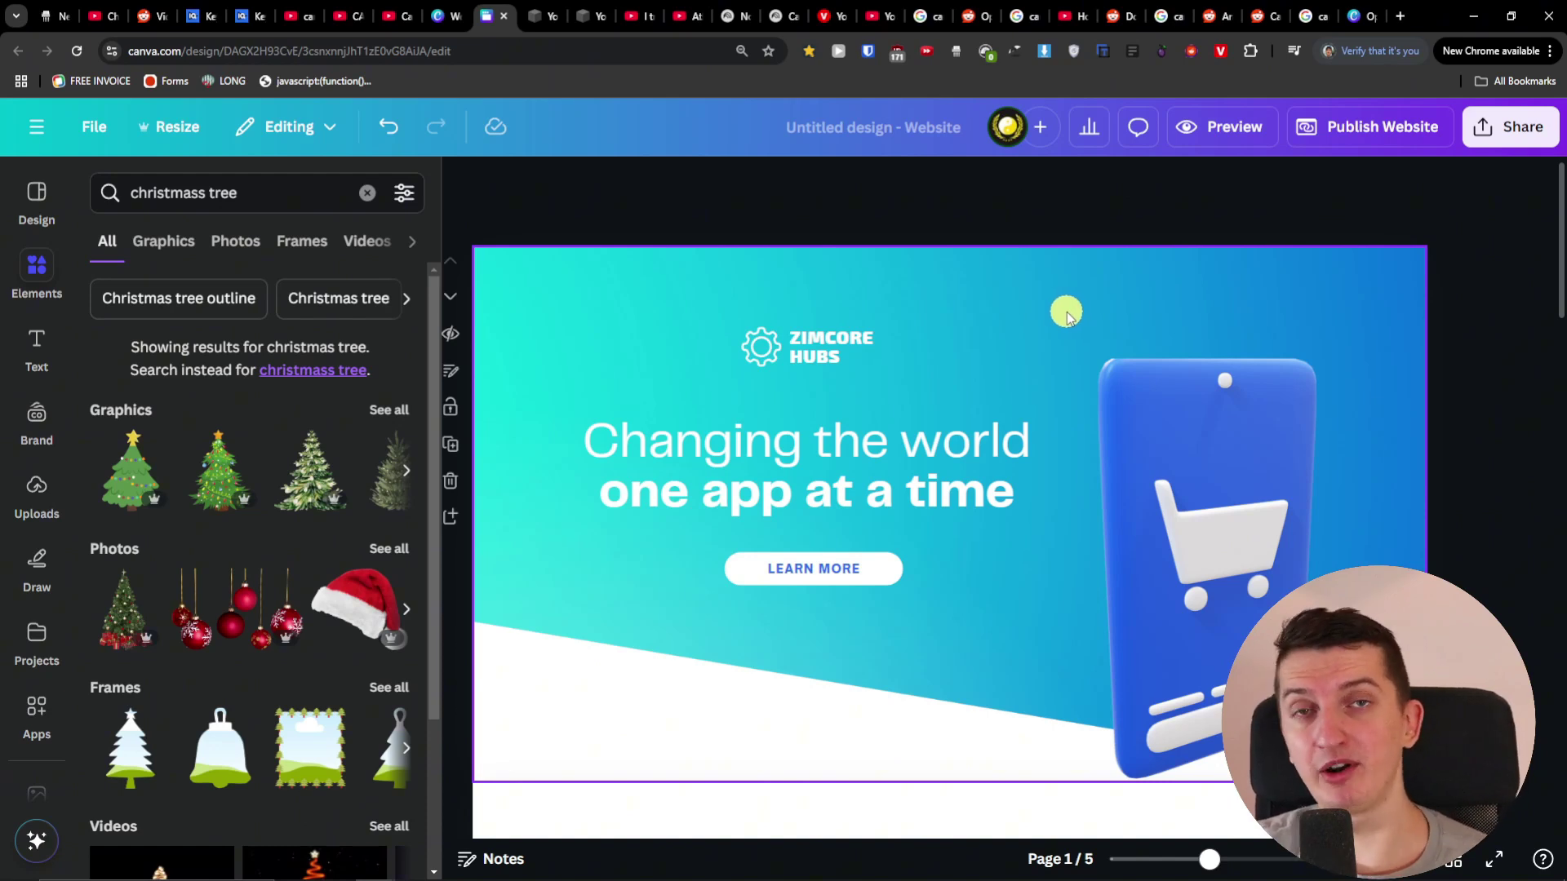
# - Scroll to the Connect with Us page and inspect its phone number block
pyautogui.scroll(-5, 27, 506)
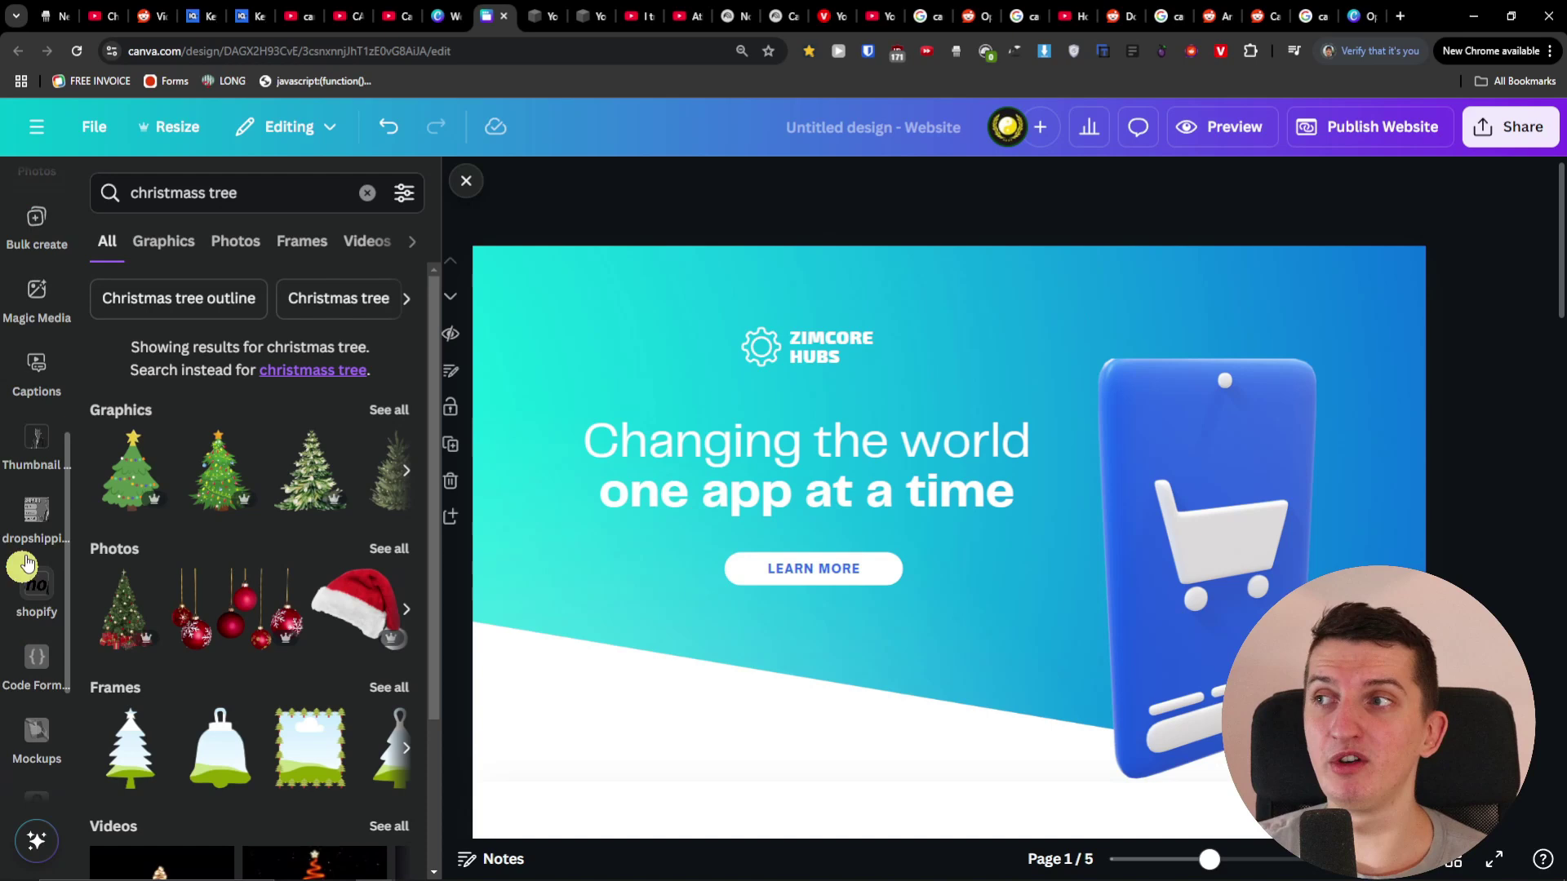
pyautogui.scroll(5, 41, 461)
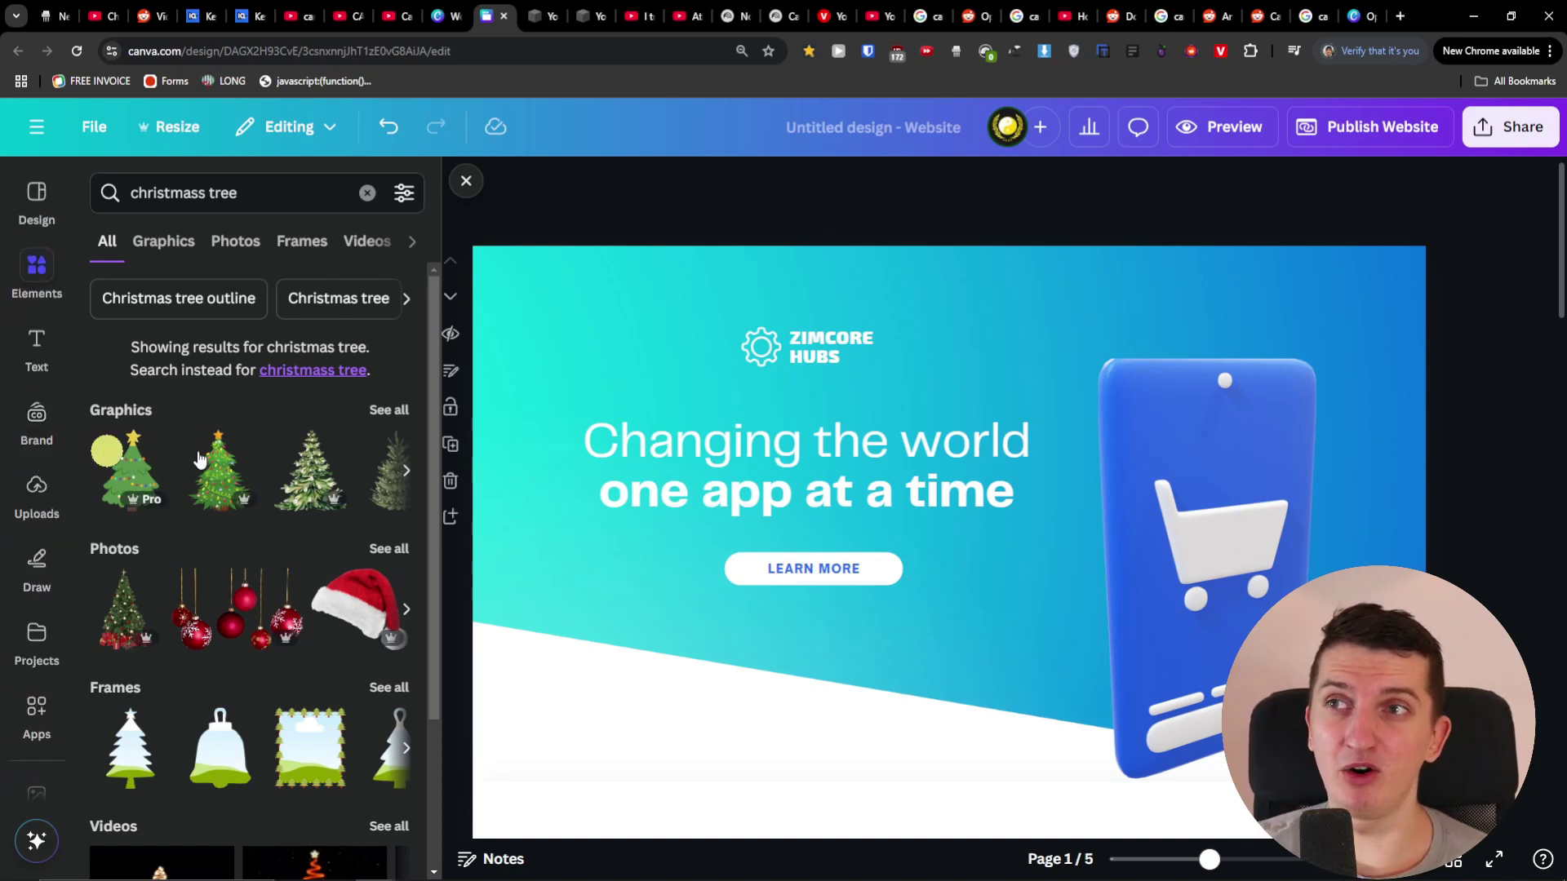
pyautogui.scroll(-20, 914, 437)
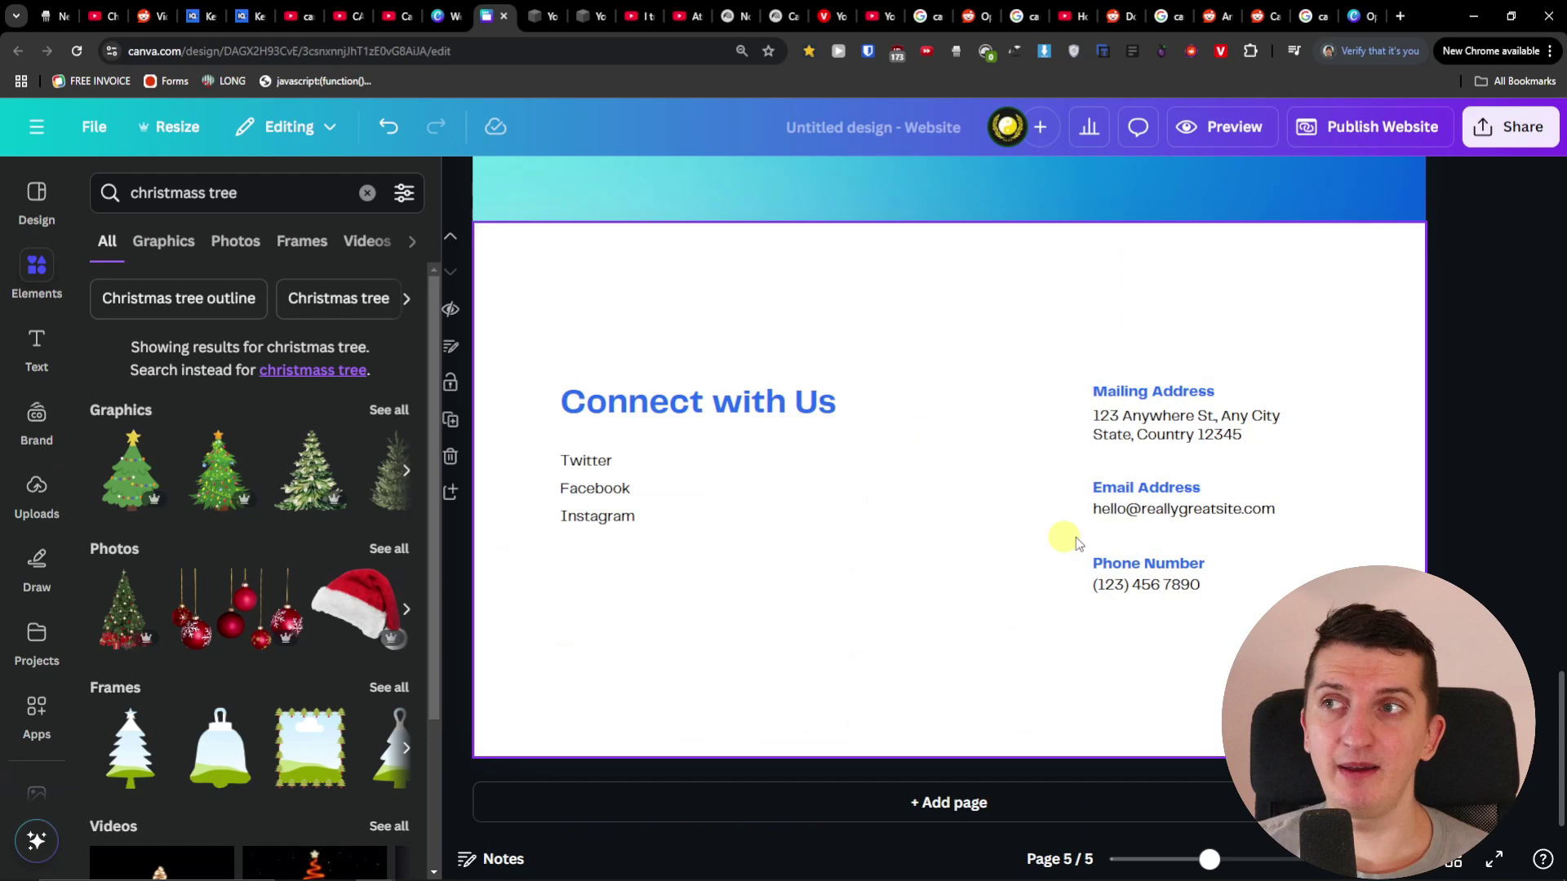
pyautogui.click(1135, 588)
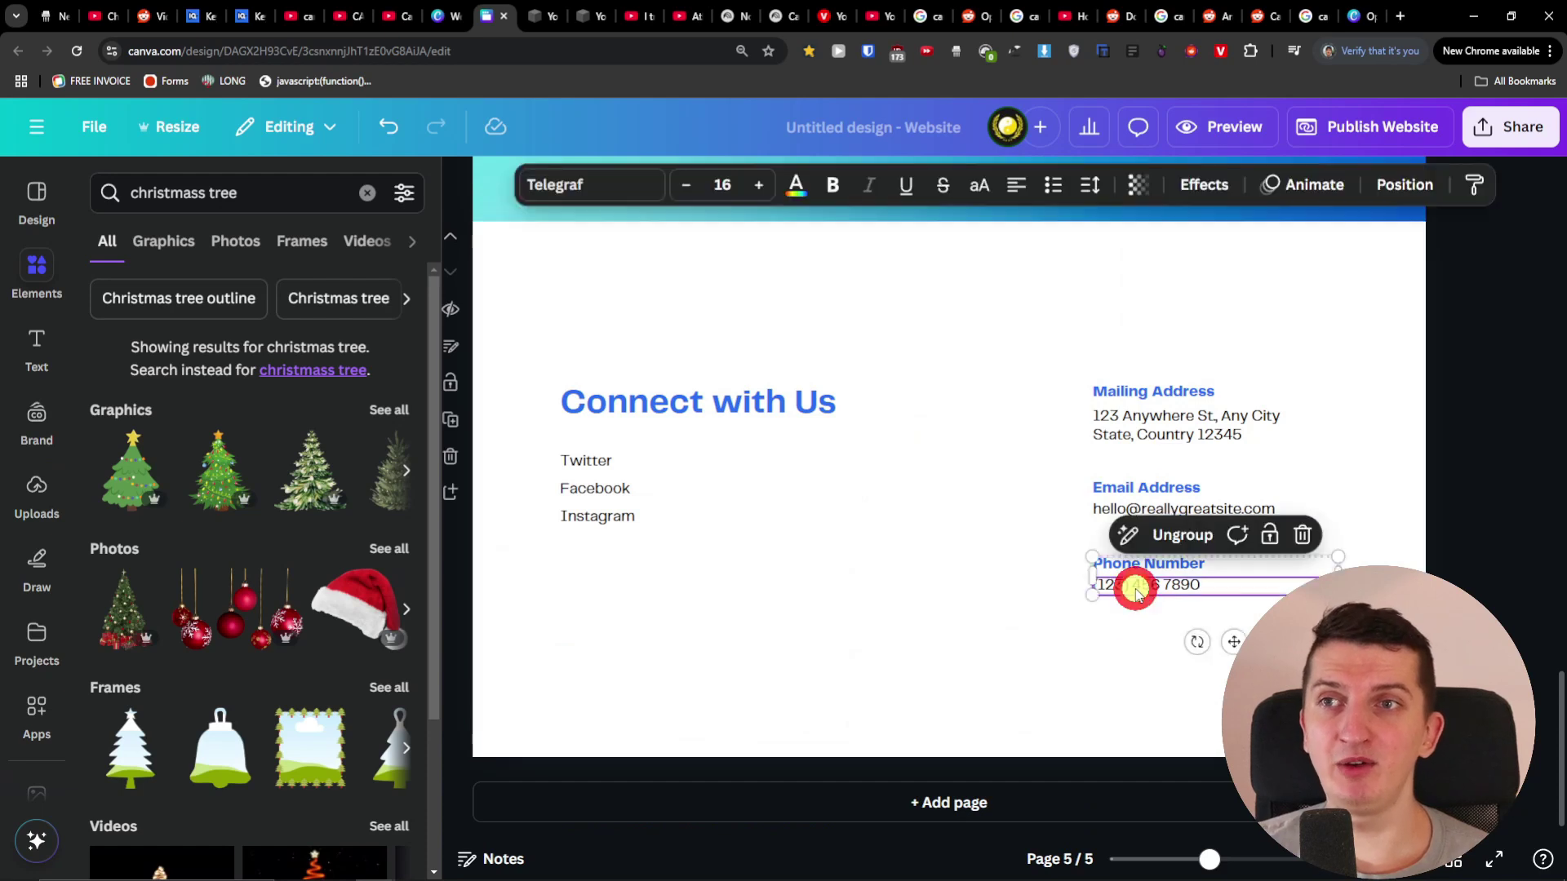
pyautogui.click(1025, 573)
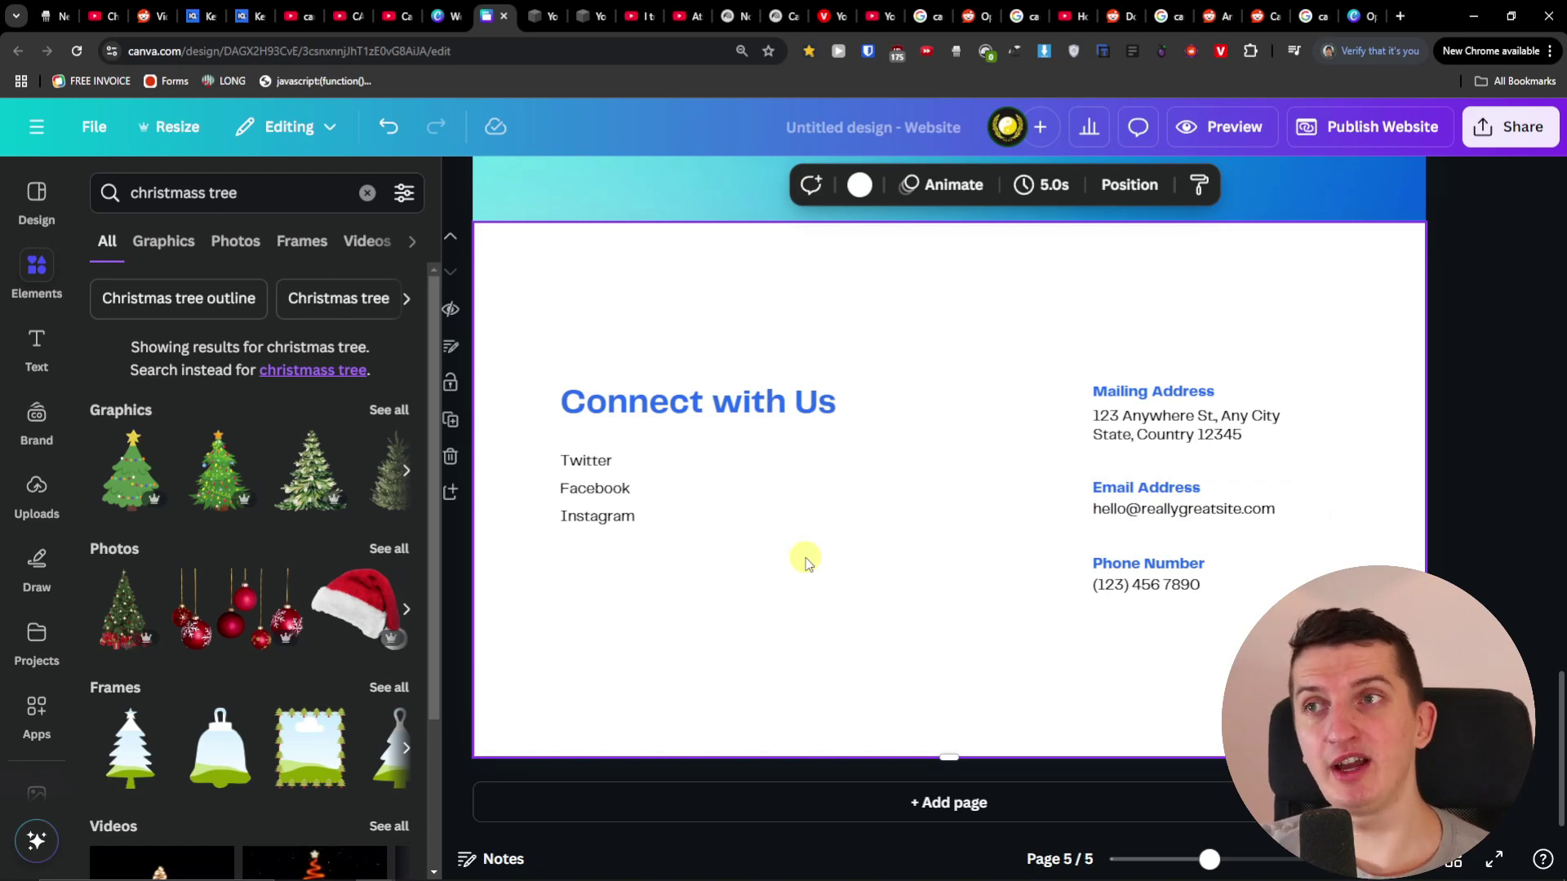
# - Select the Connect with Us heading and Facebook text, then switch to Squarespace
pyautogui.click(775, 420)
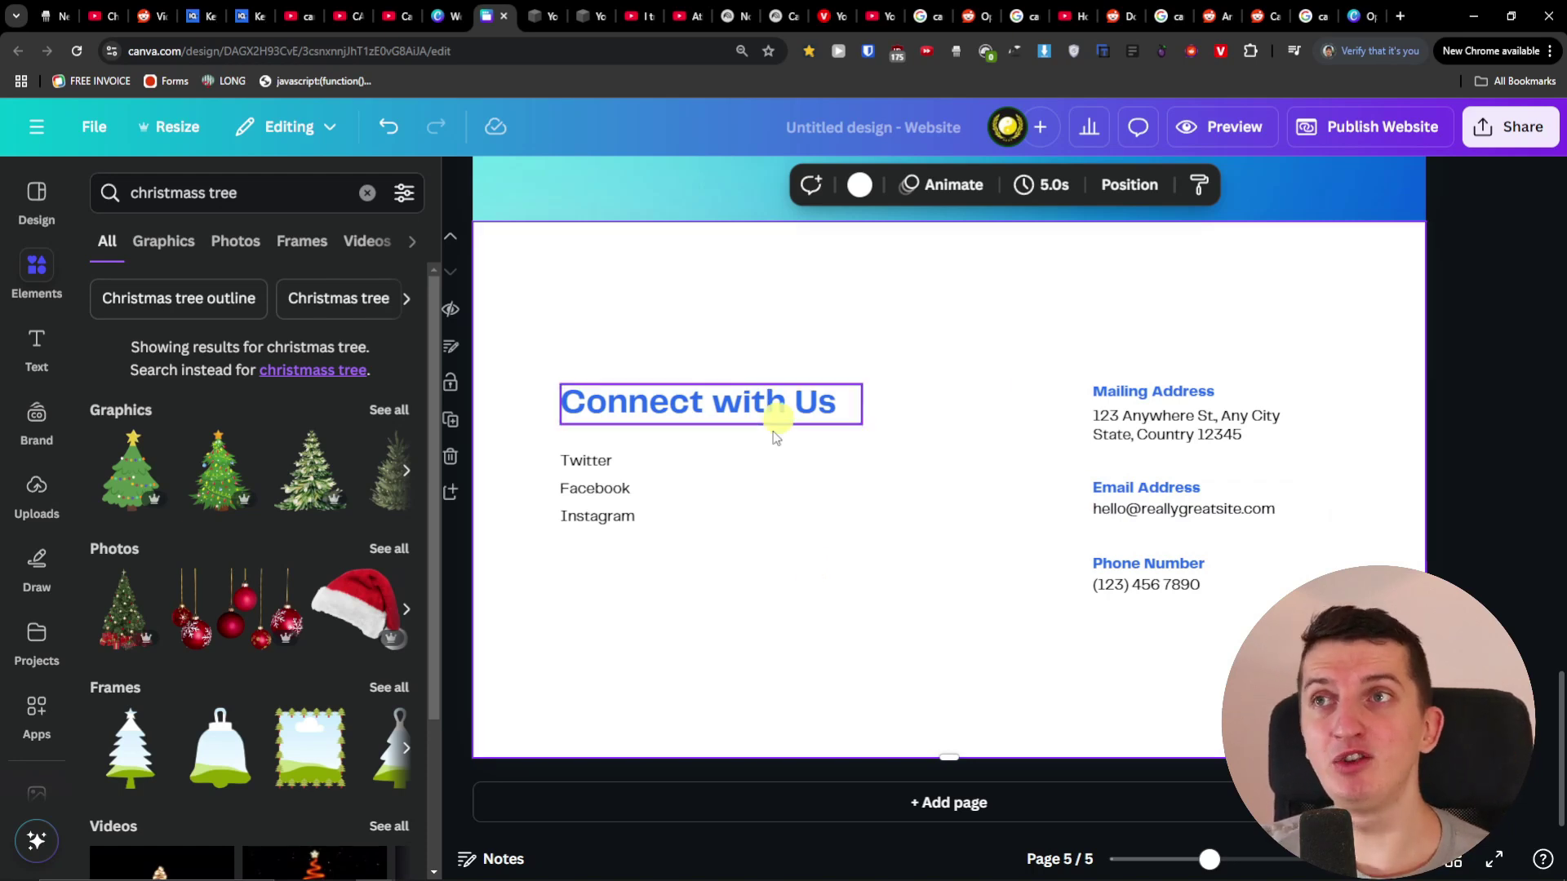
pyautogui.click(845, 490)
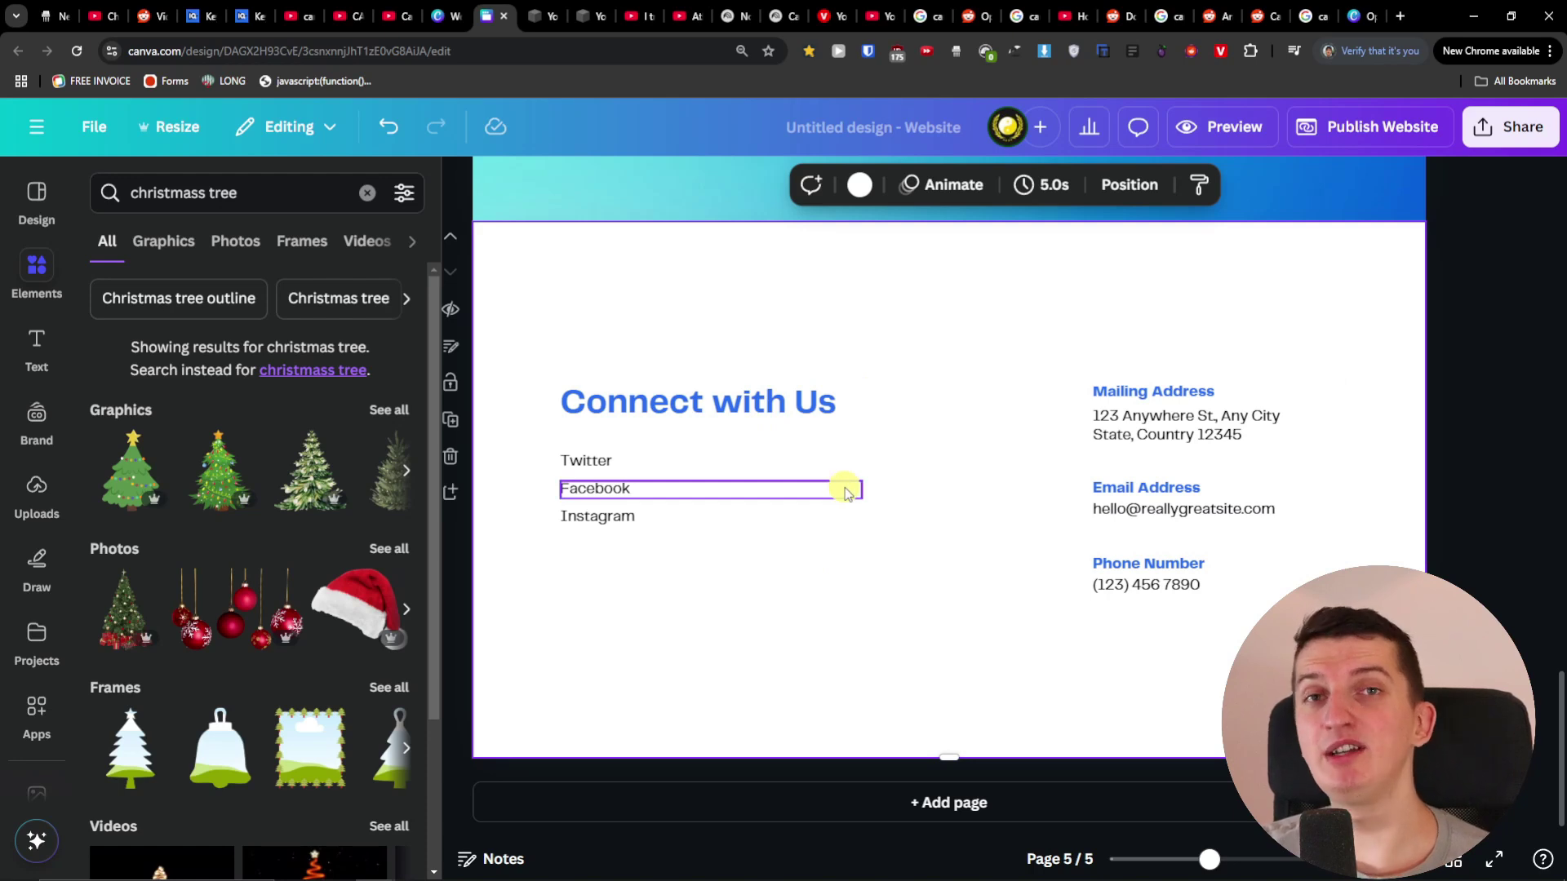
pyautogui.press('Escape')
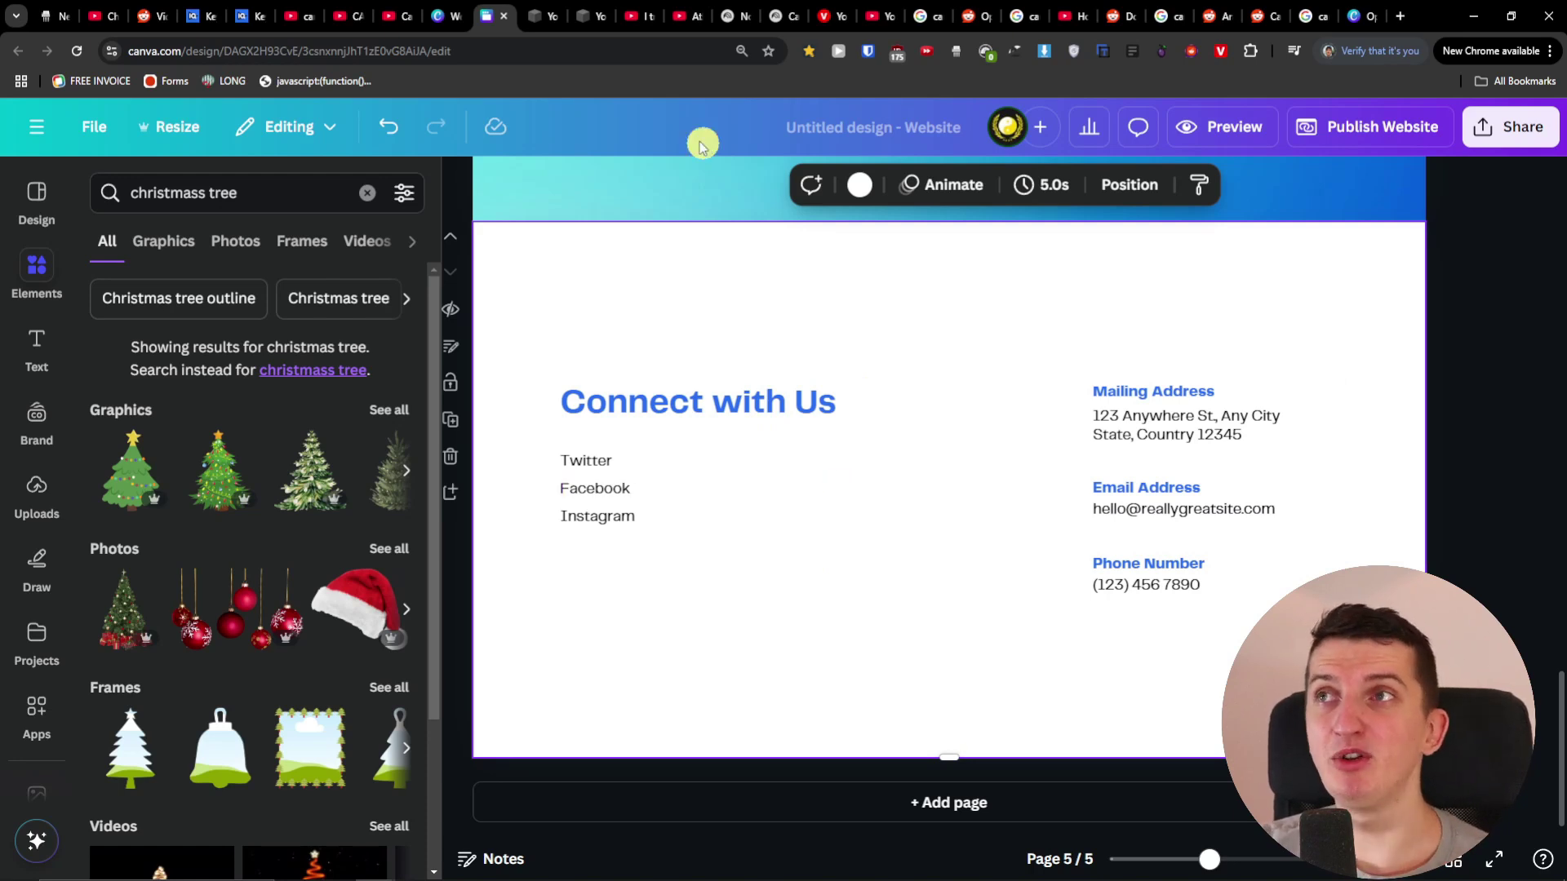
pyautogui.click(540, 16)
# - Add the 'Contact us.' layout from the Contact category, with Name, Email and Send now
pyautogui.scroll(-5, 898, 588)
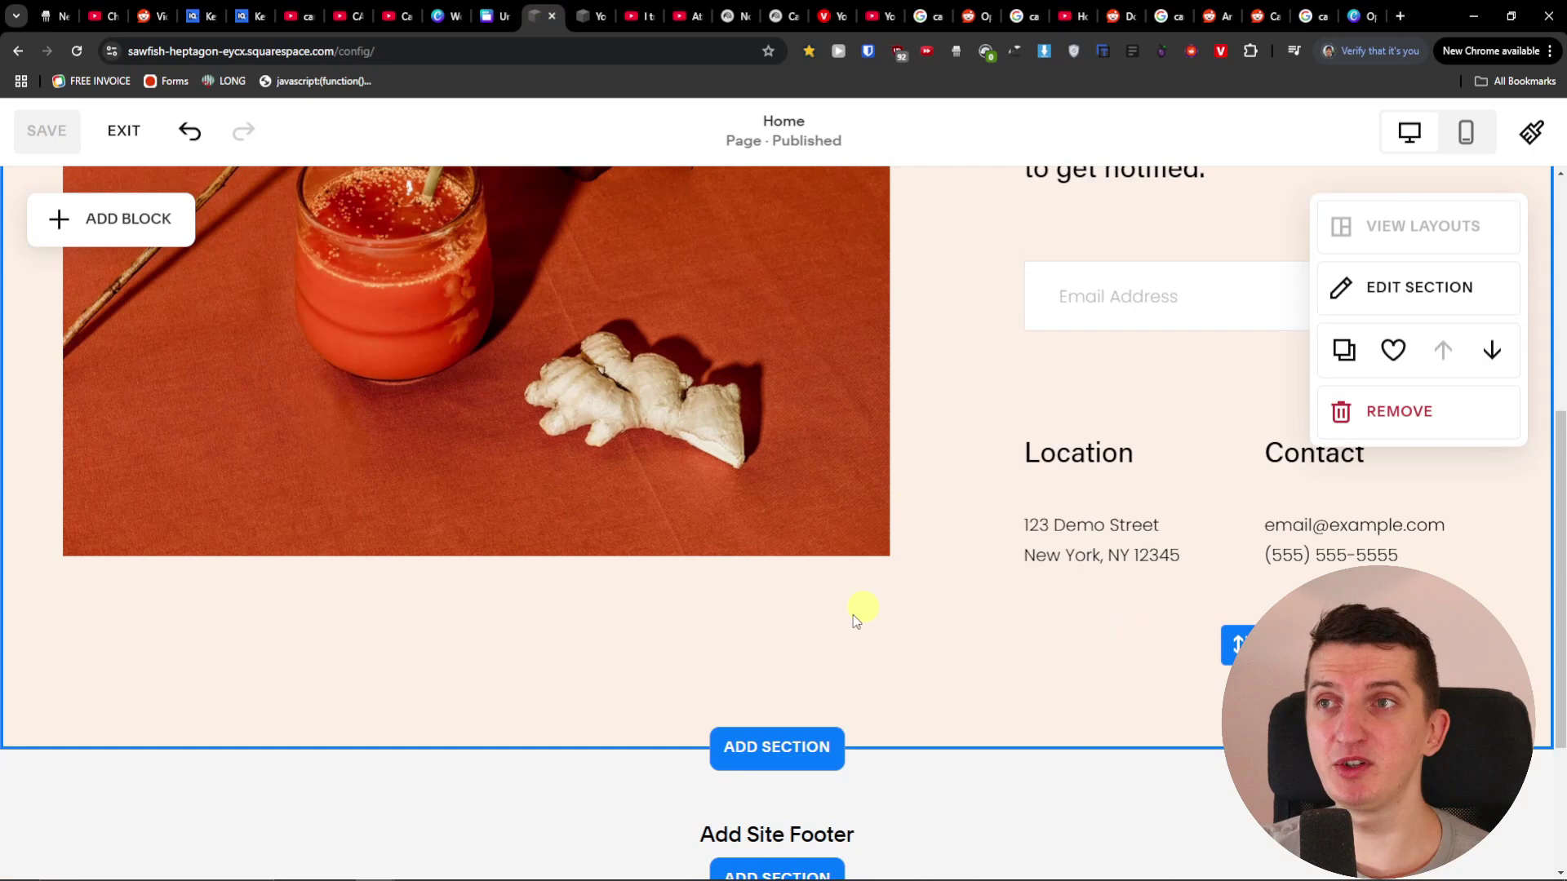
pyautogui.click(775, 745)
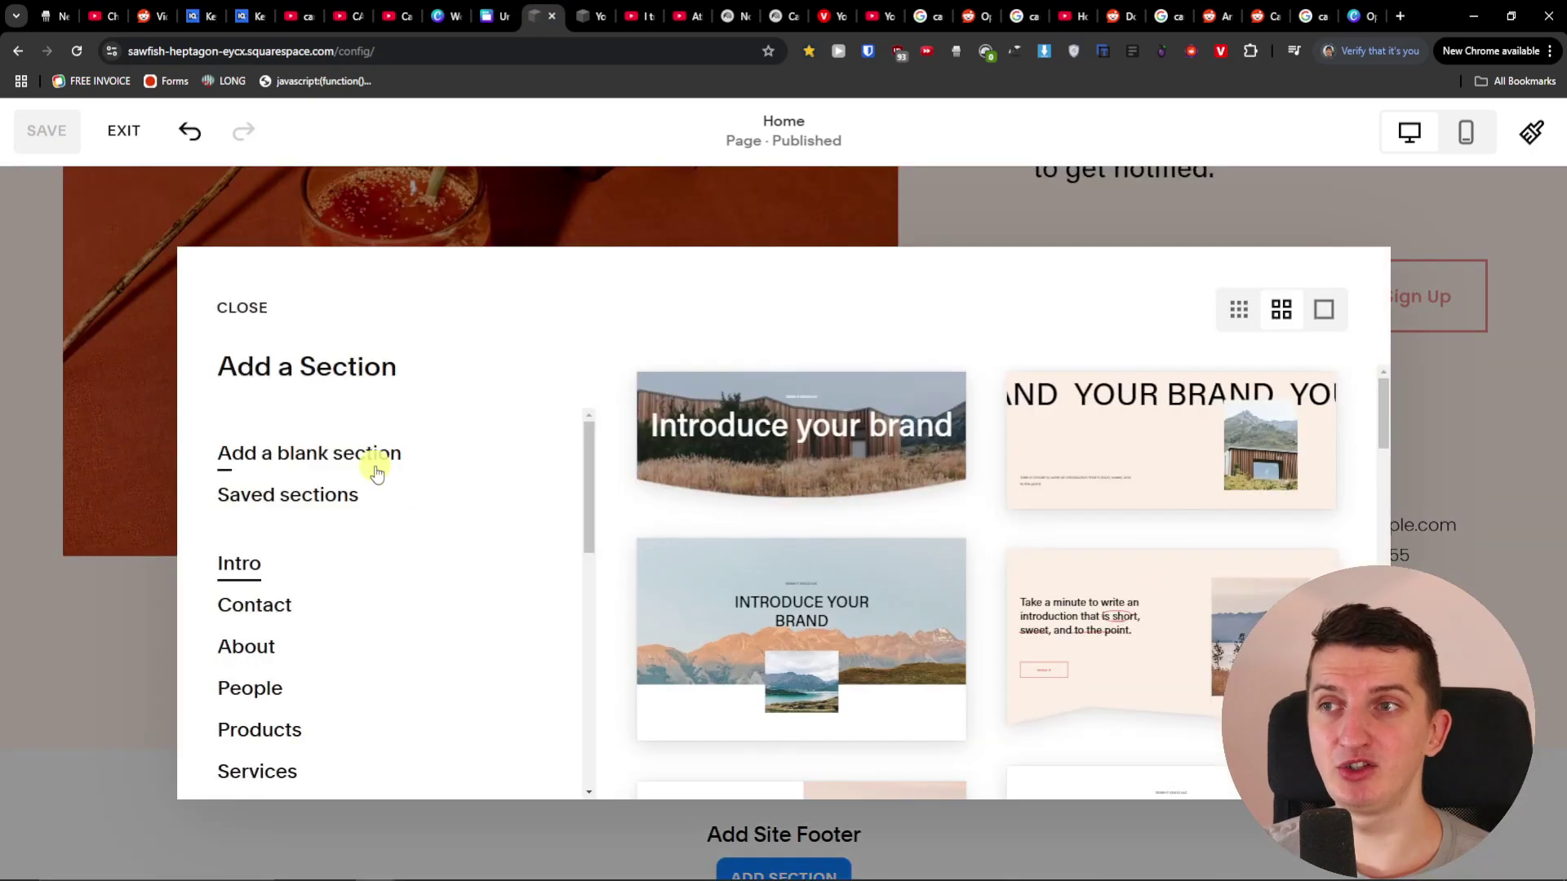
pyautogui.click(284, 606)
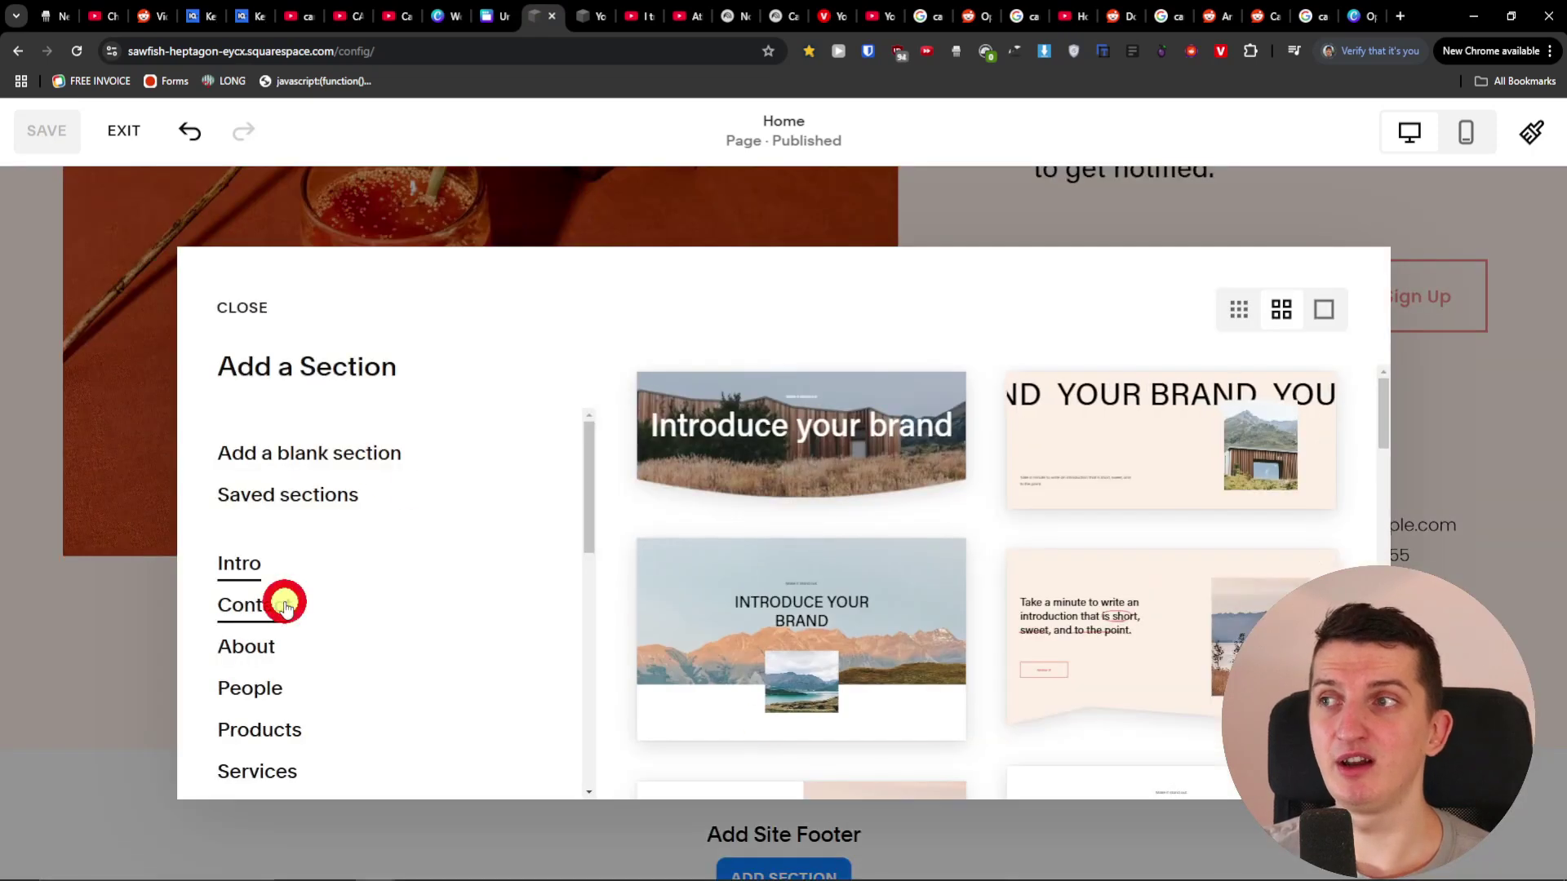
pyautogui.click(1038, 405)
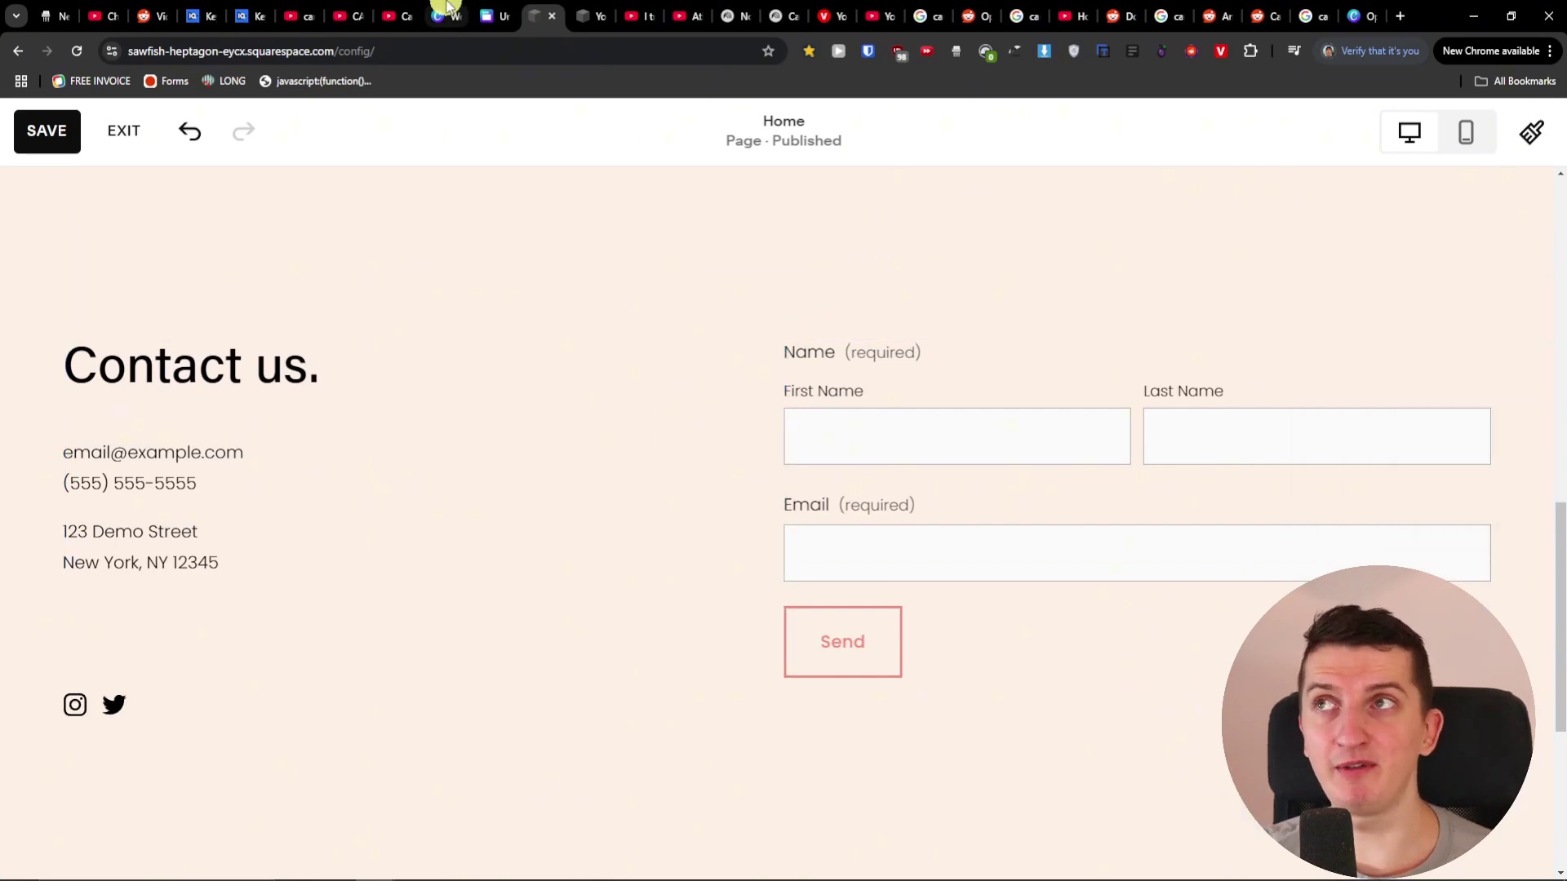
# - Switch back to the Canva tab and scroll up to the Zimcore Hubs hero page
pyautogui.click(488, 11)
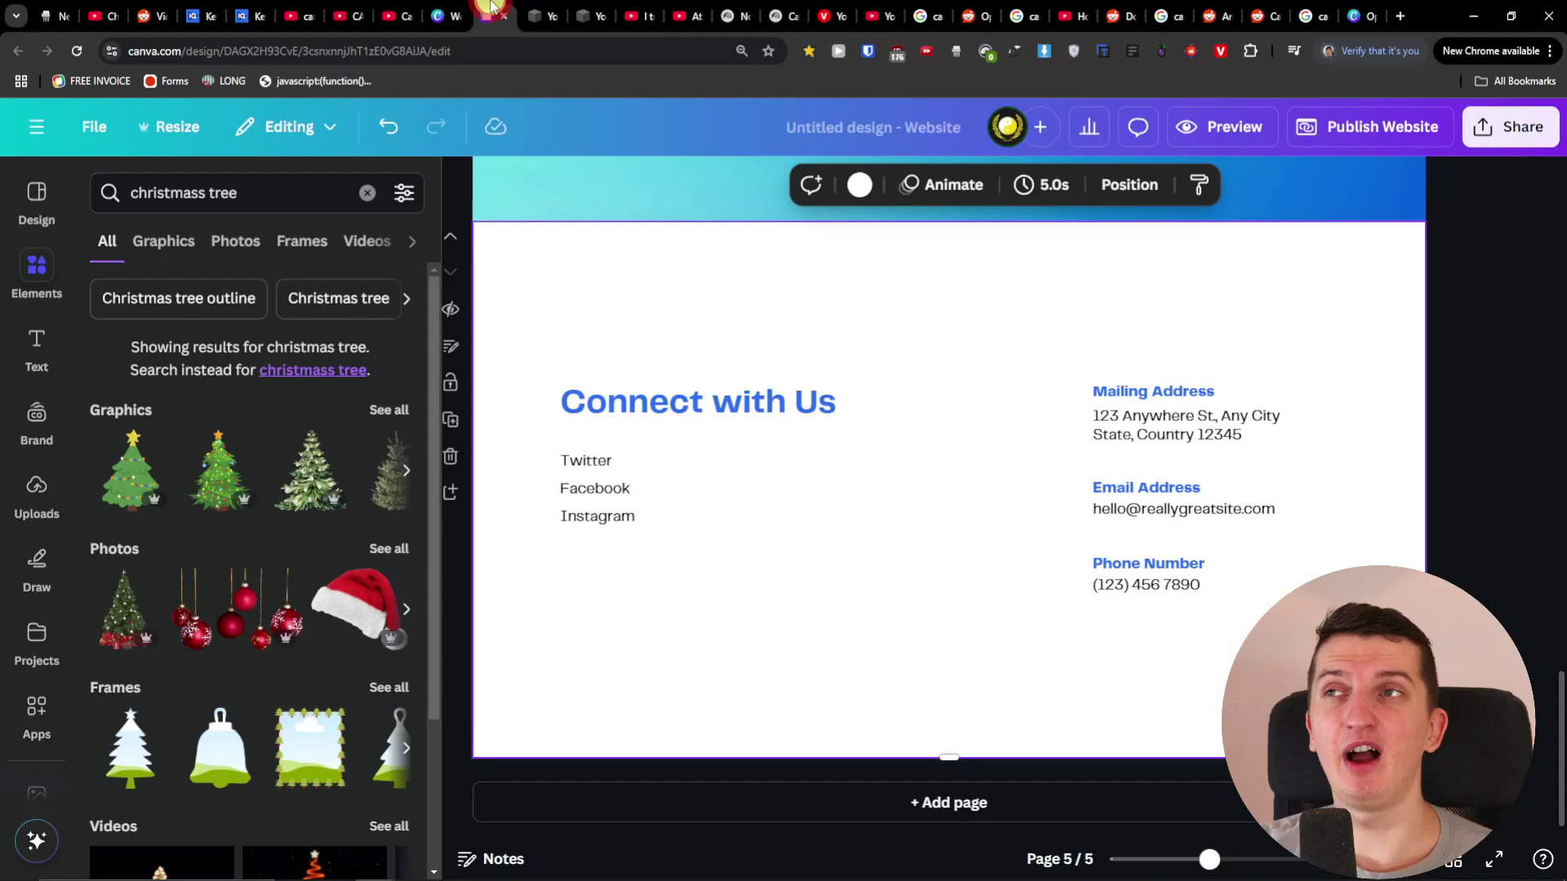
pyautogui.scroll(10, 776, 413)
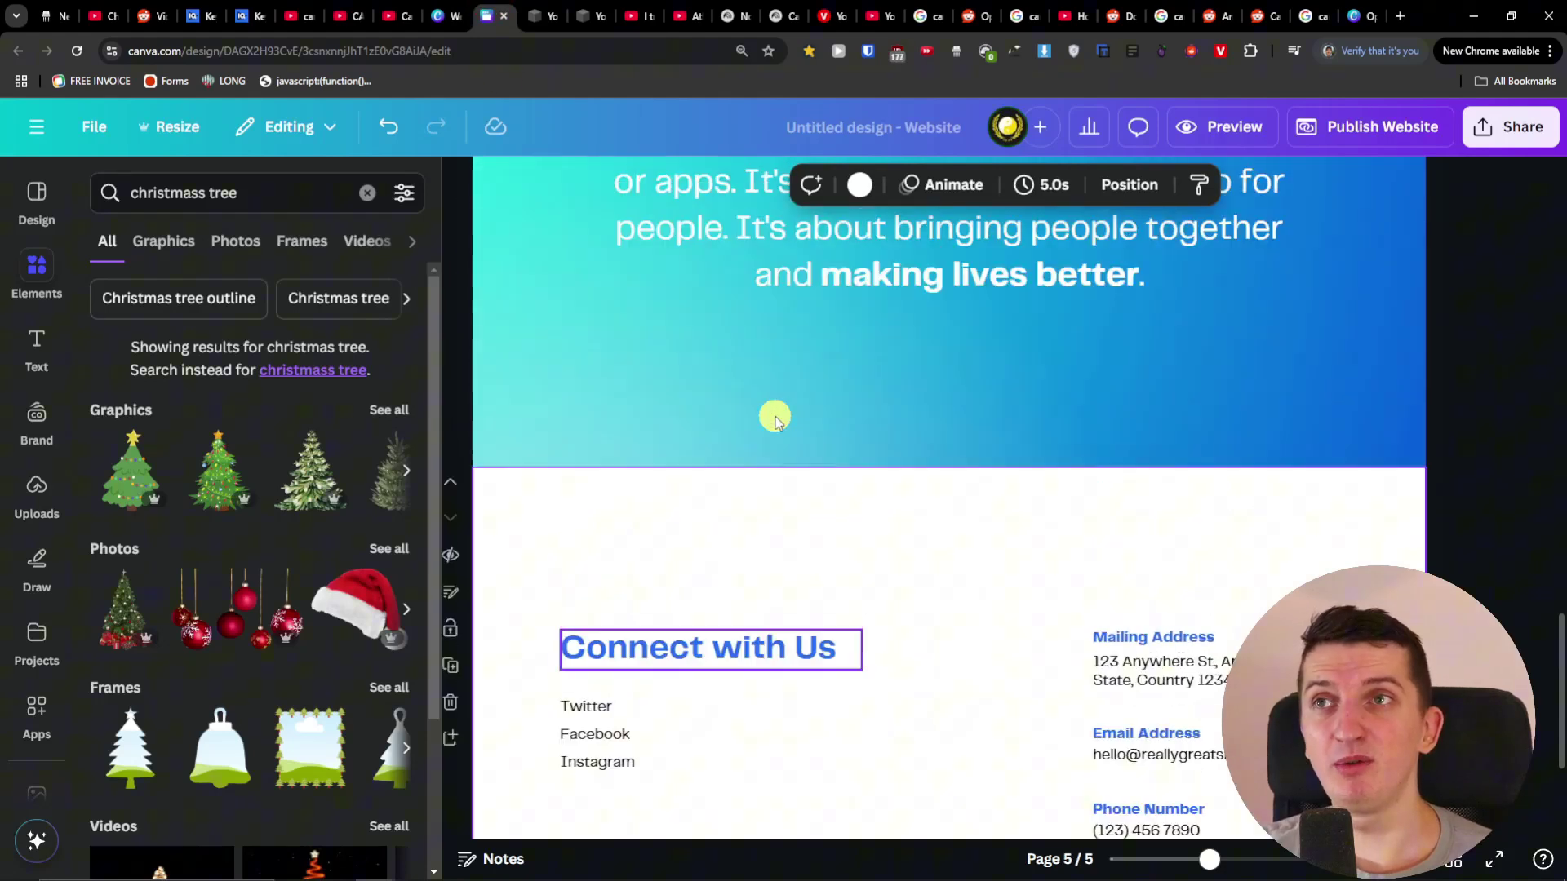
pyautogui.scroll(10, 776, 418)
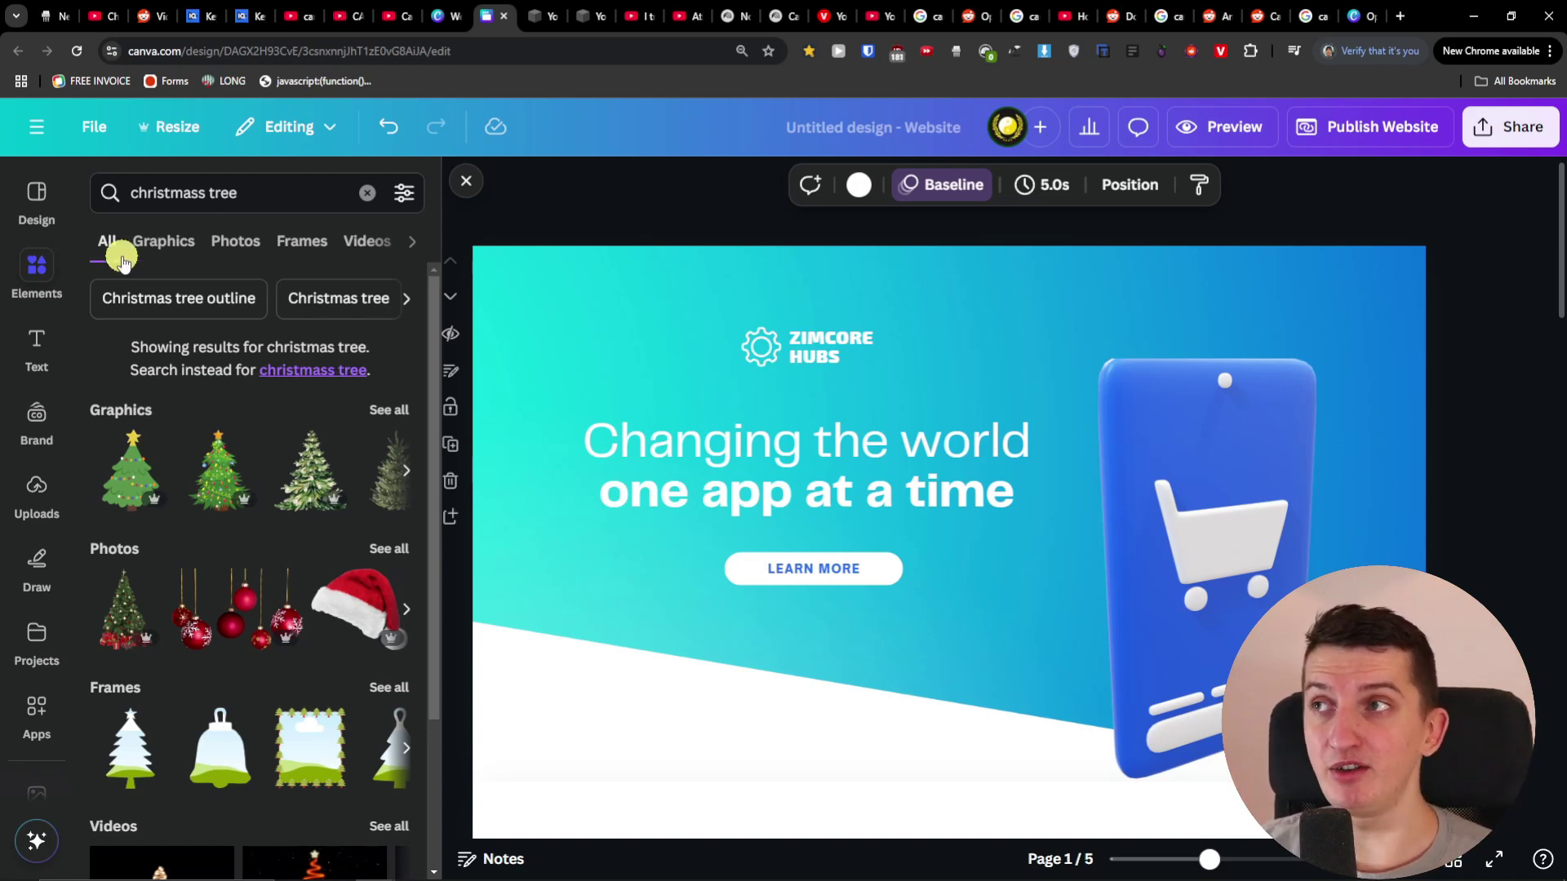
# - Apply all 15 pages of the yellow Nonprofit Report template to the website
pyautogui.click(35, 231)
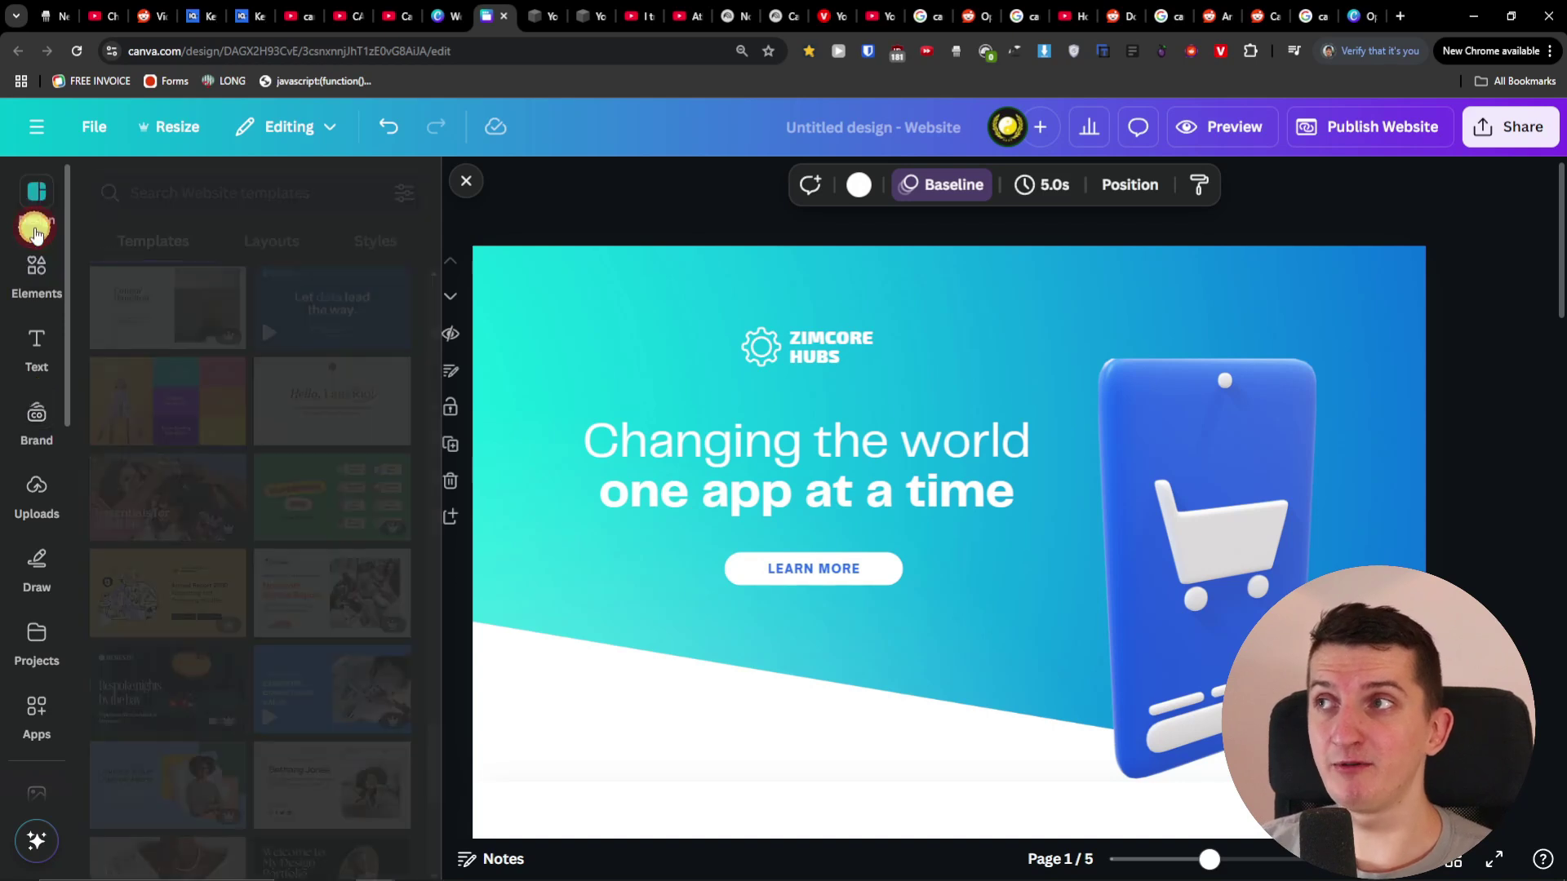
pyautogui.click(127, 445)
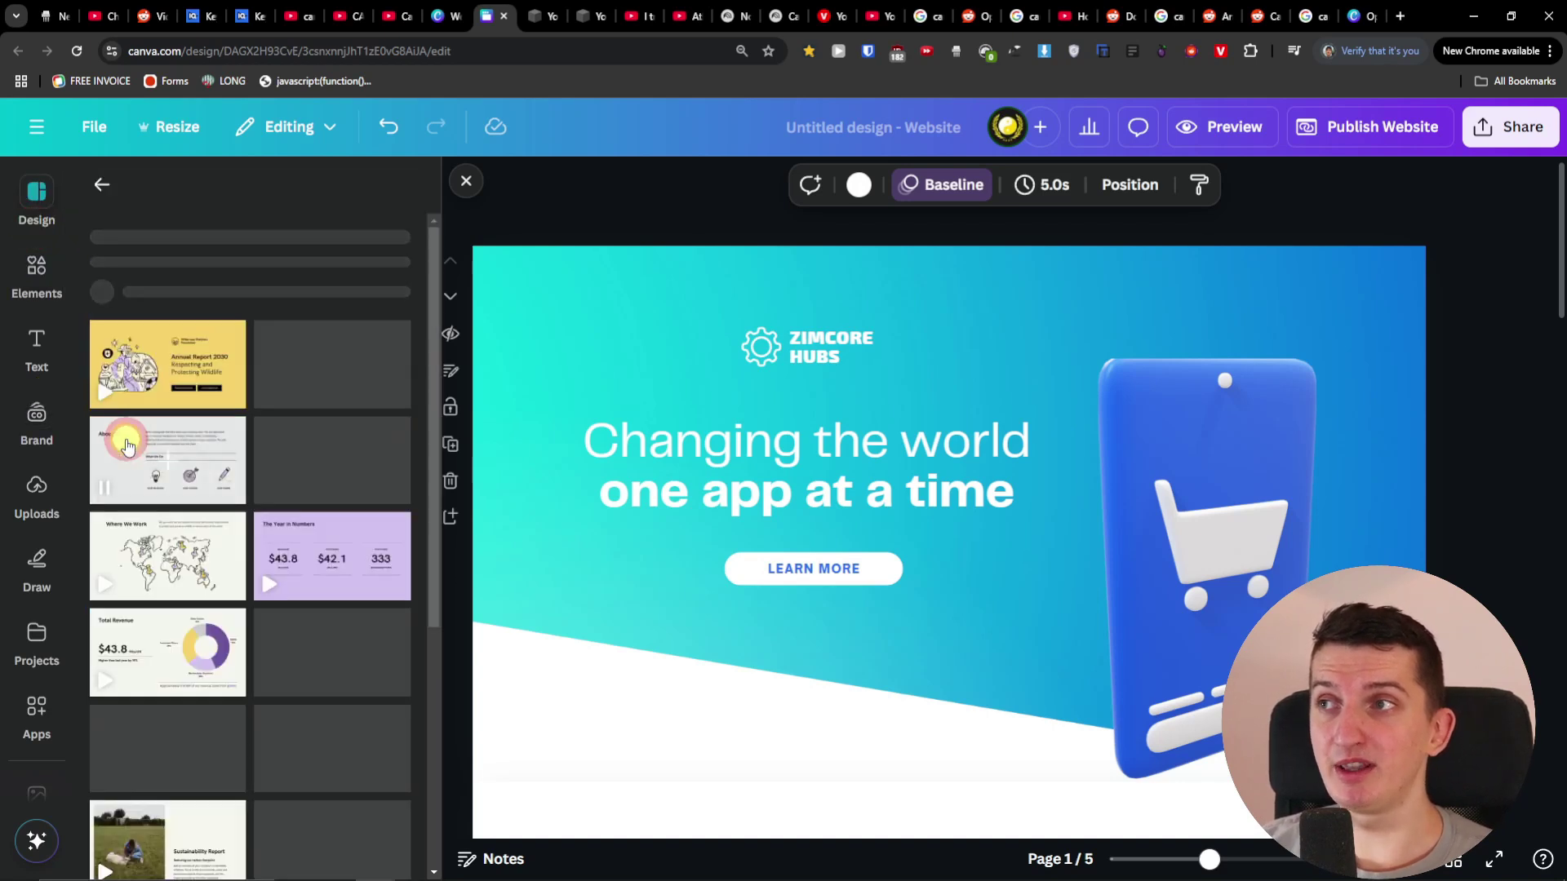
pyautogui.scroll(-5, 228, 530)
pyautogui.scroll(5, 302, 506)
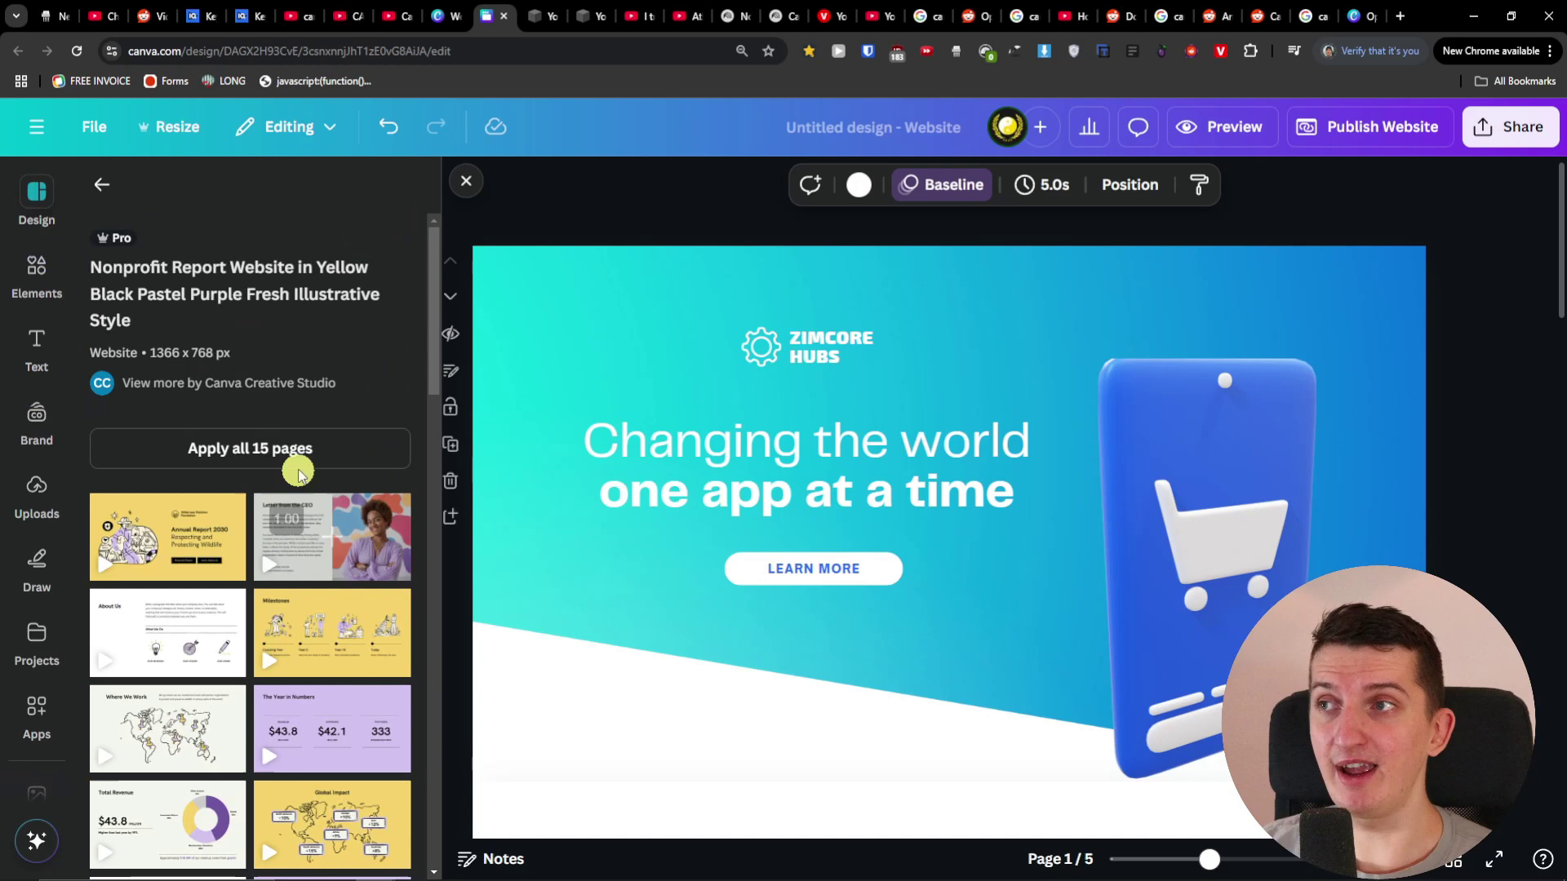
pyautogui.click(298, 471)
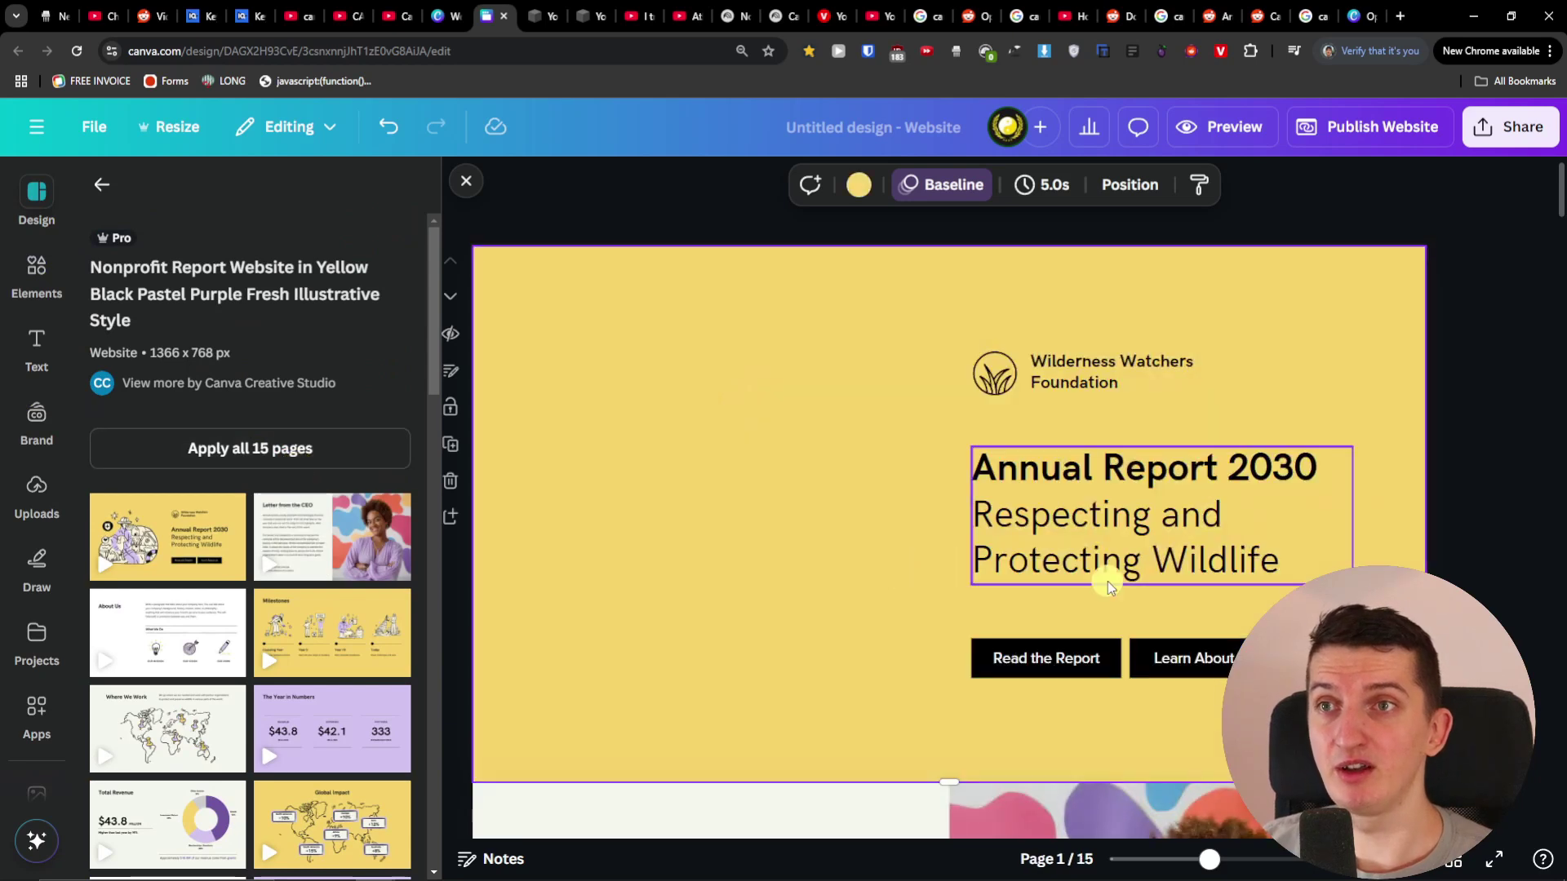
# - Scroll through the new pages to ESG Initiatives, then return to the full template list
pyautogui.scroll(-15, 895, 588)
pyautogui.scroll(-20, 895, 601)
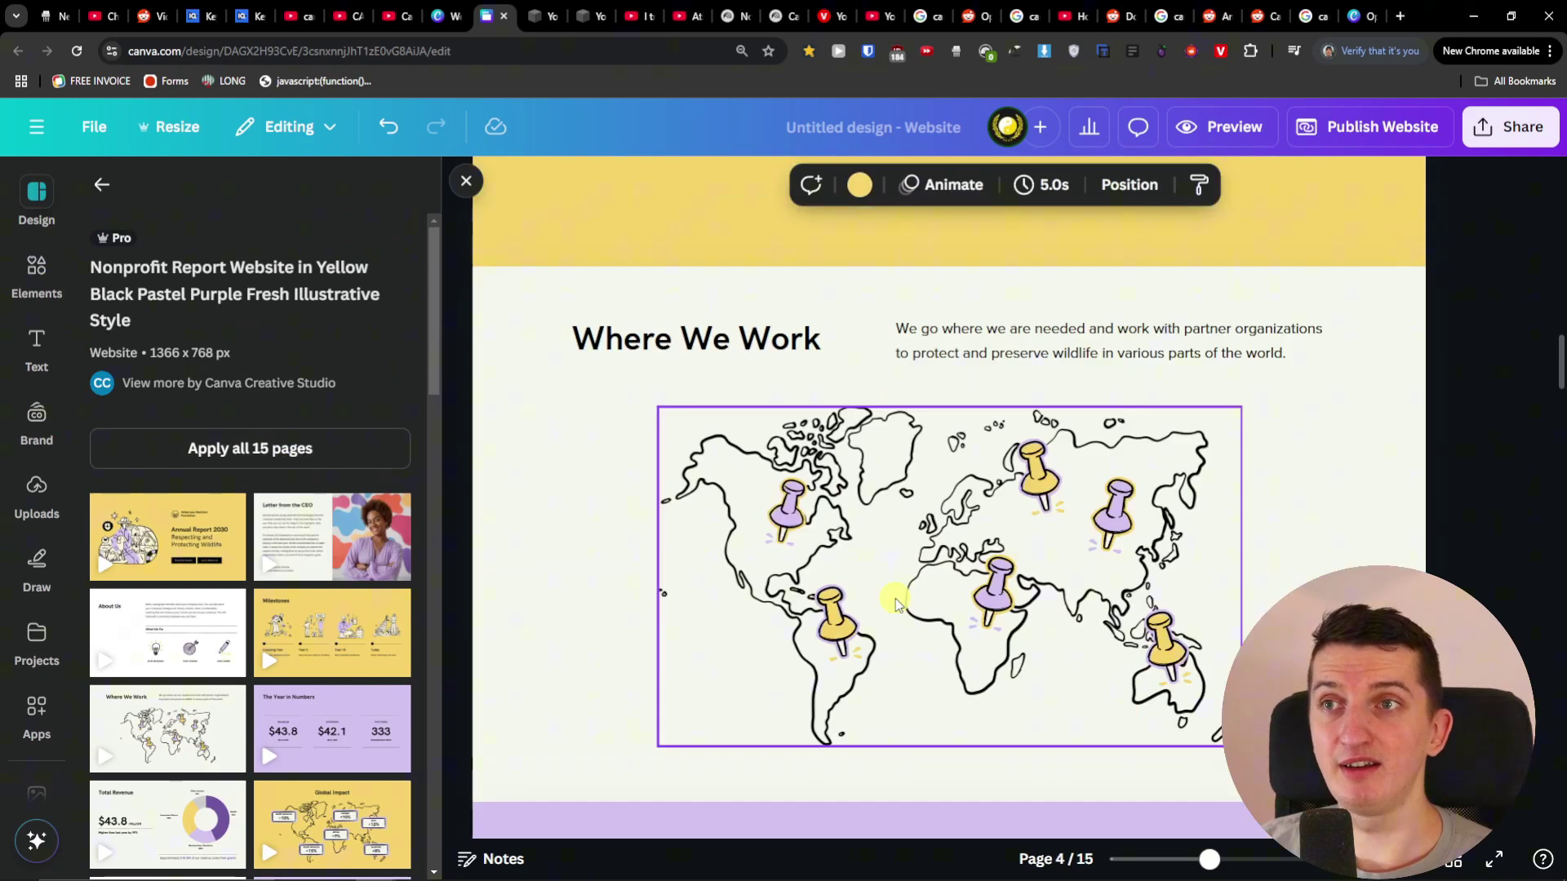
pyautogui.scroll(-20, 895, 600)
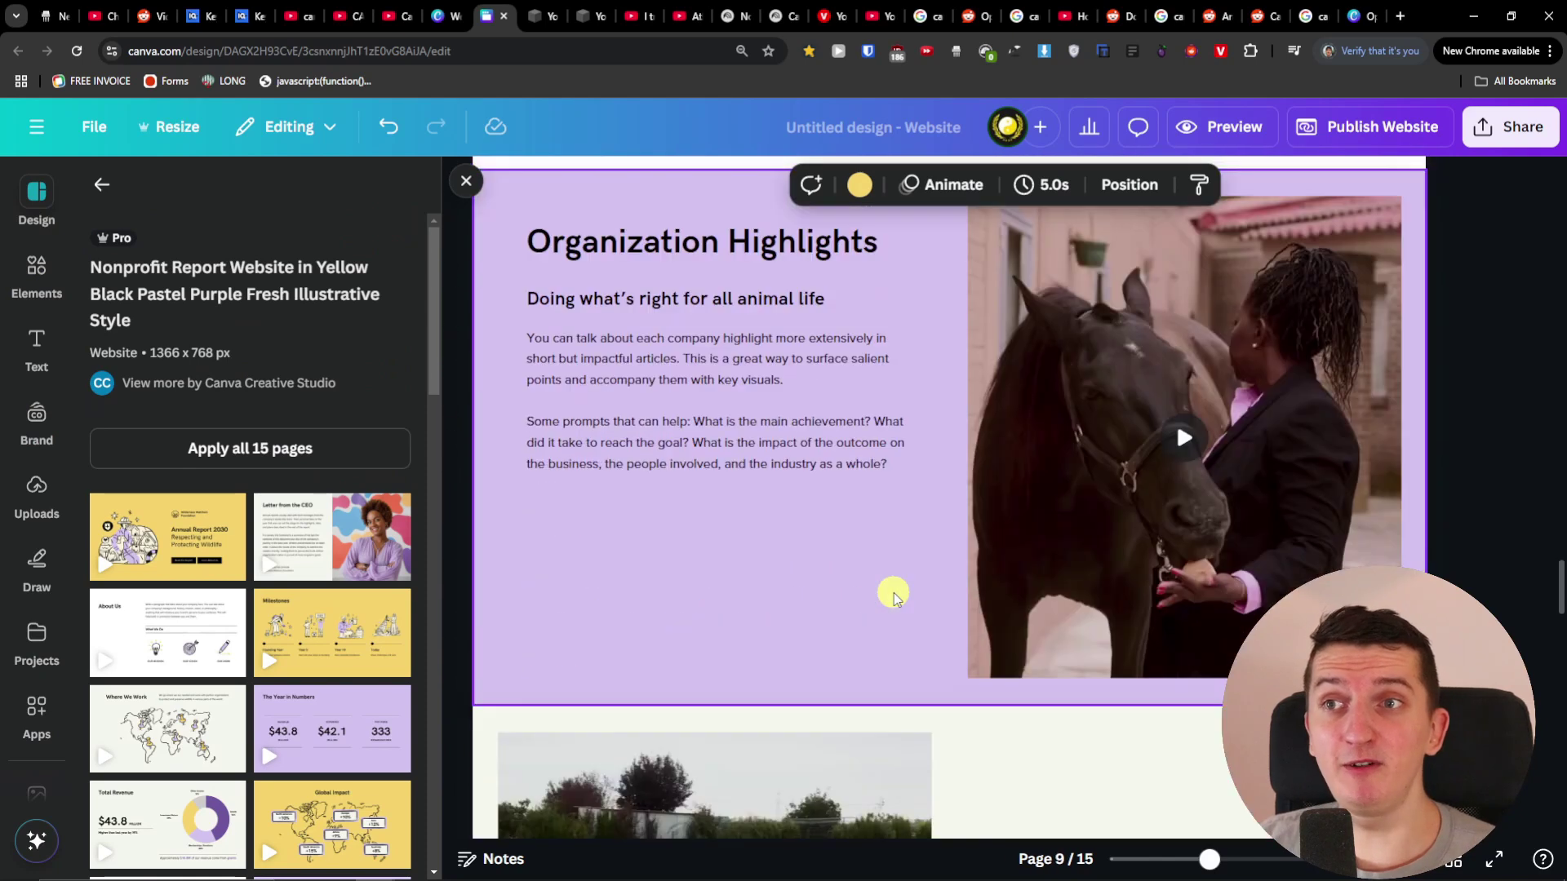
pyautogui.click(101, 197)
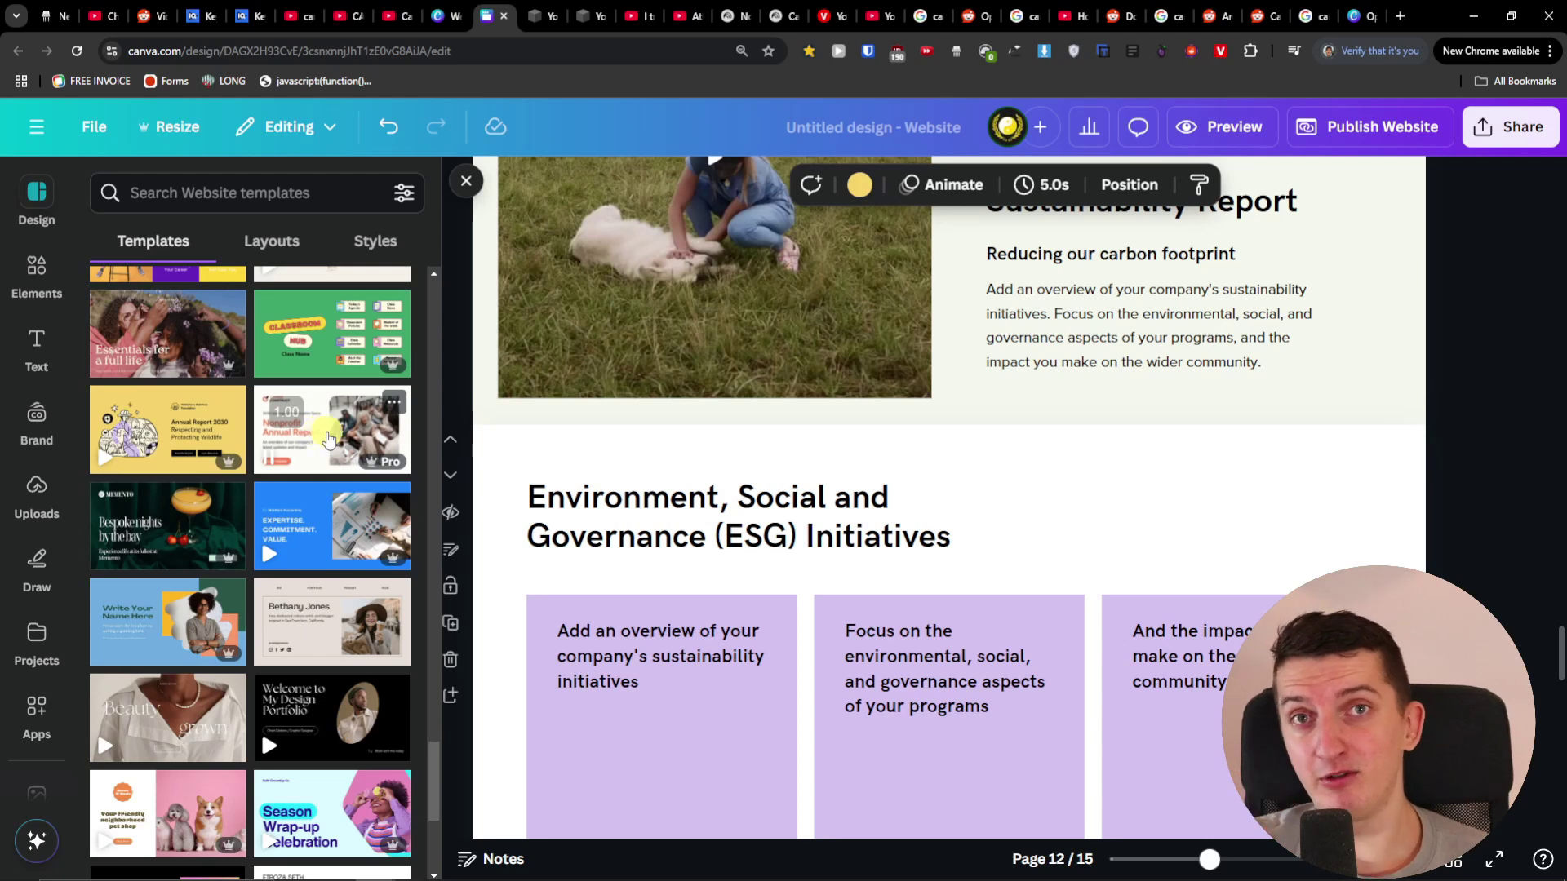
# - Apply all 14 pages of the Digital Annual Report Nonprofit Education template and preview it from page 1
pyautogui.click(329, 440)
pyautogui.click(339, 426)
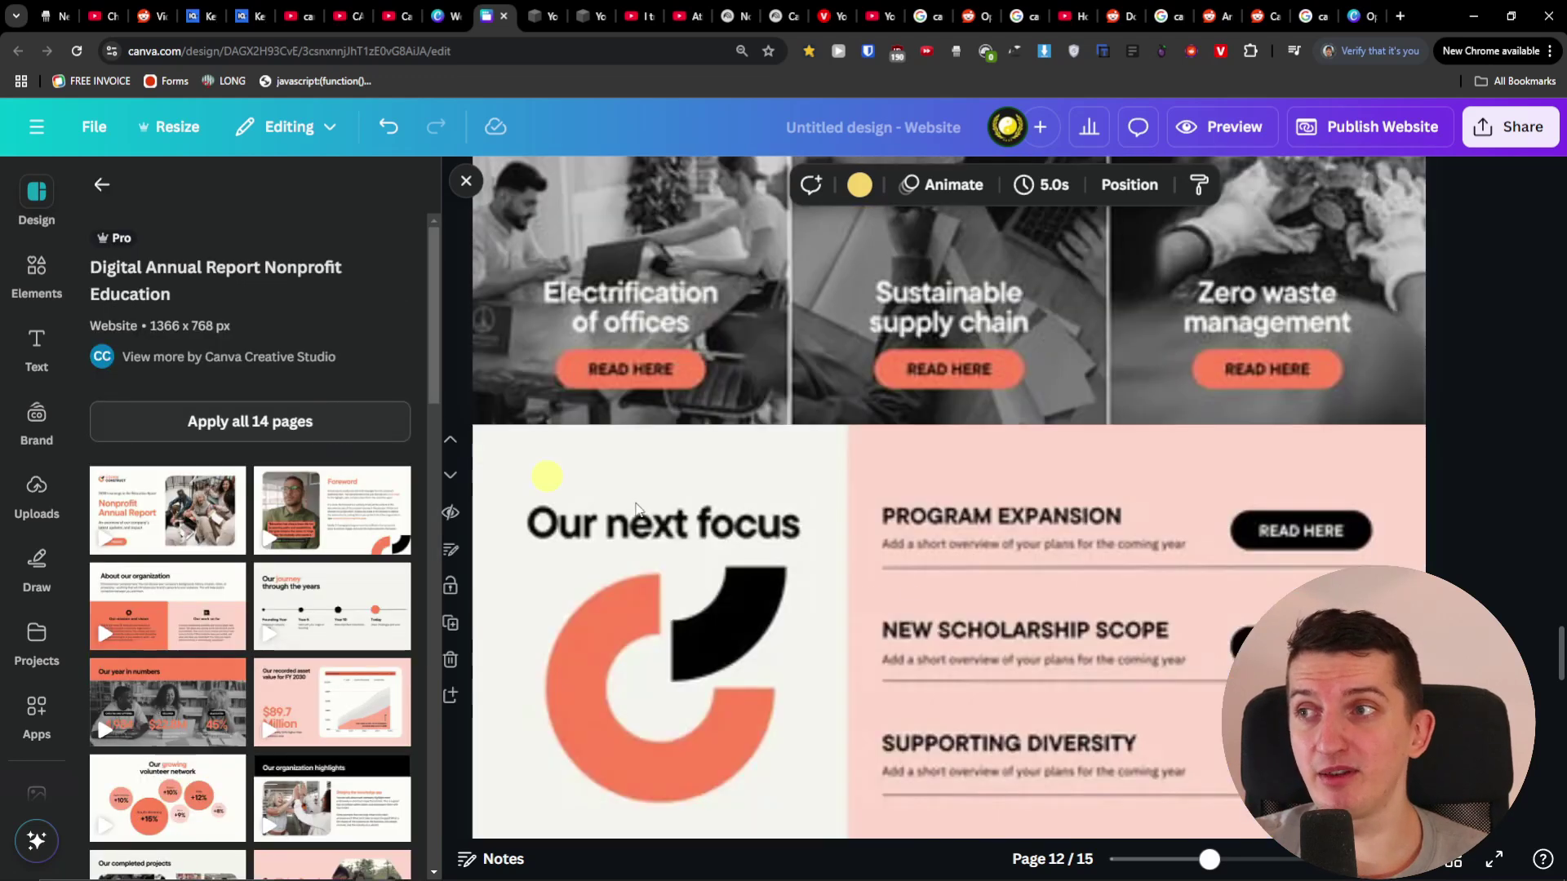
pyautogui.scroll(15, 1015, 623)
pyautogui.scroll(2, 967, 628)
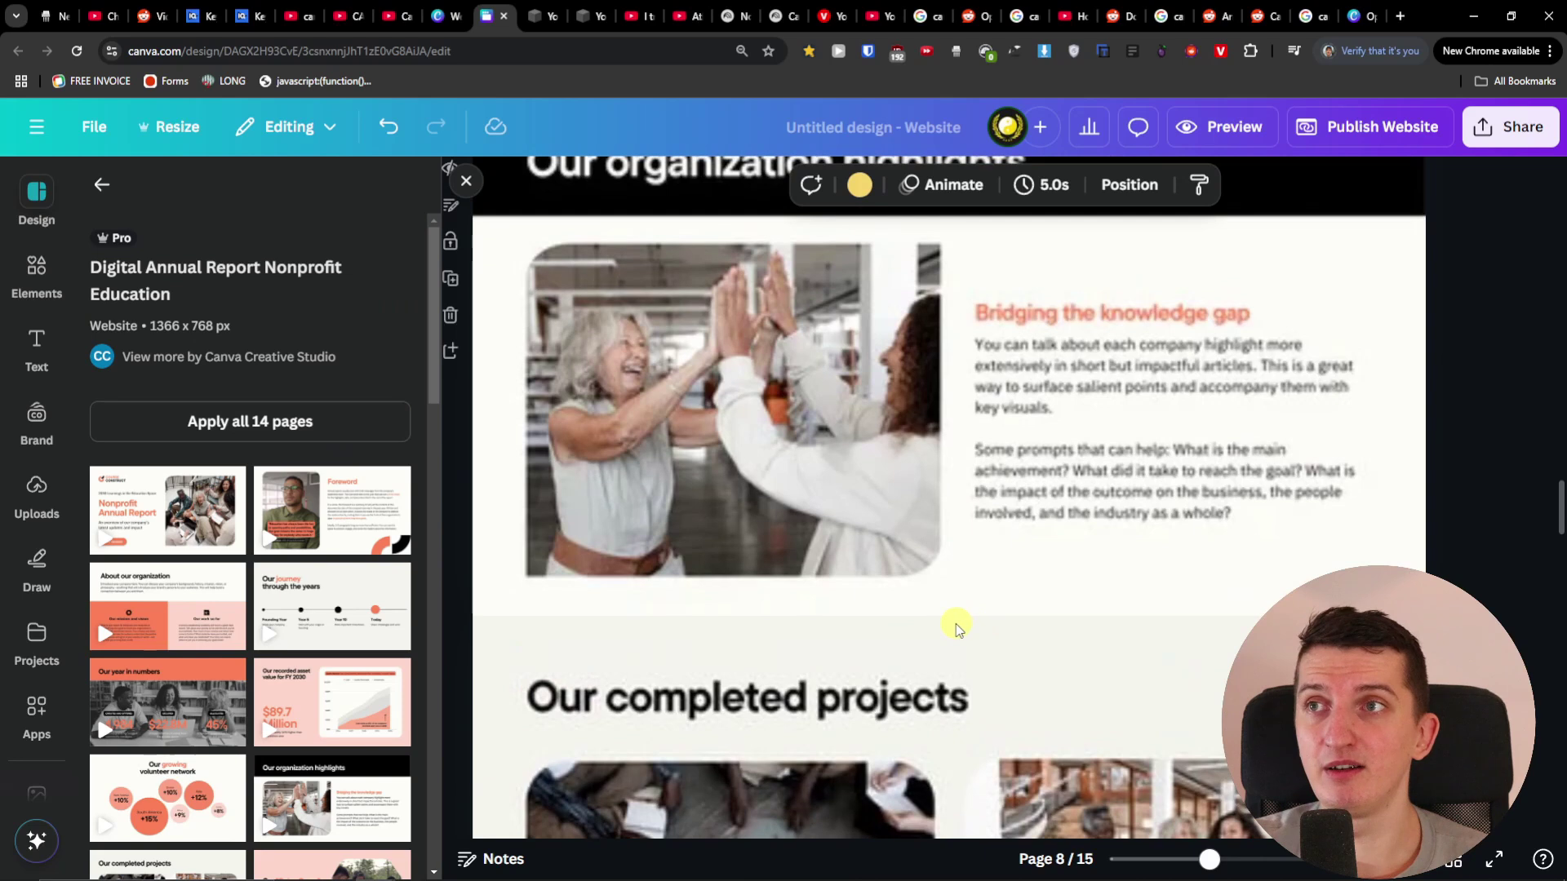
pyautogui.scroll(10, 839, 524)
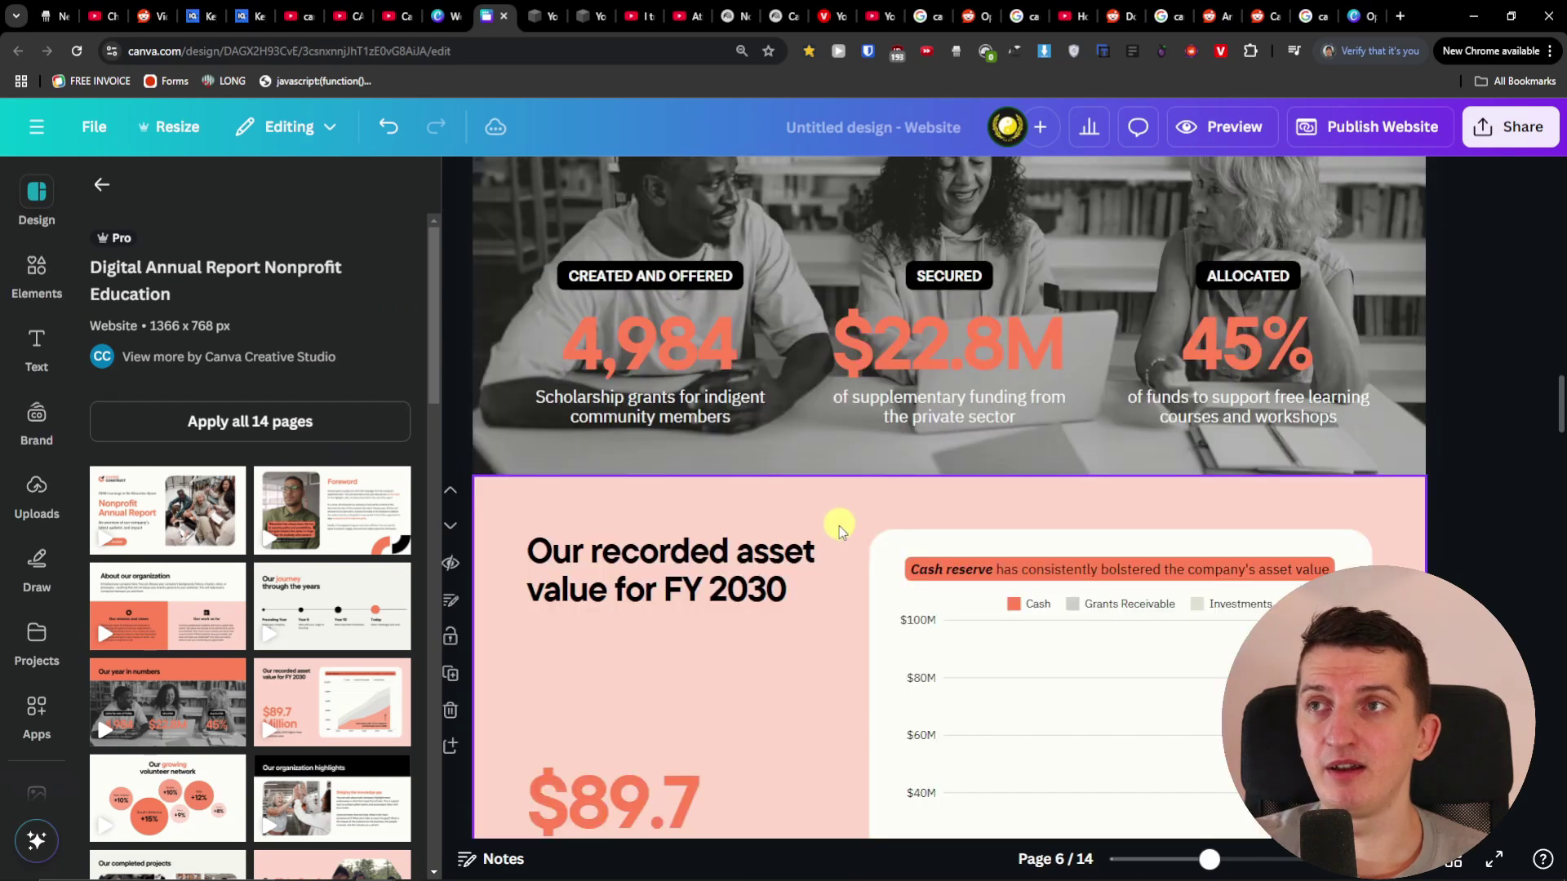
pyautogui.scroll(15, 825, 573)
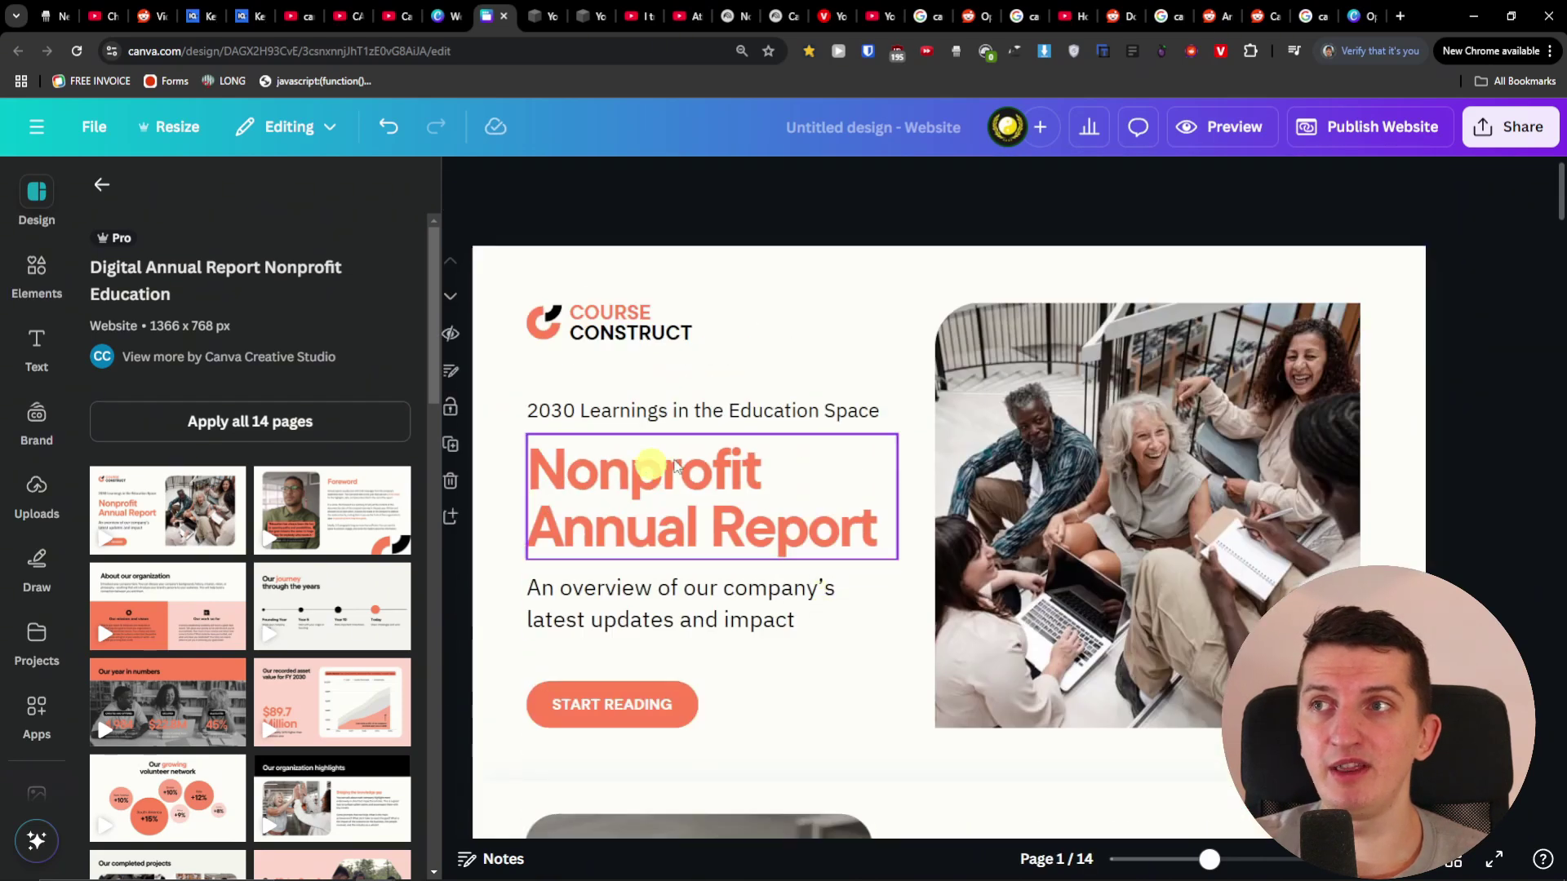
pyautogui.click(1247, 106)
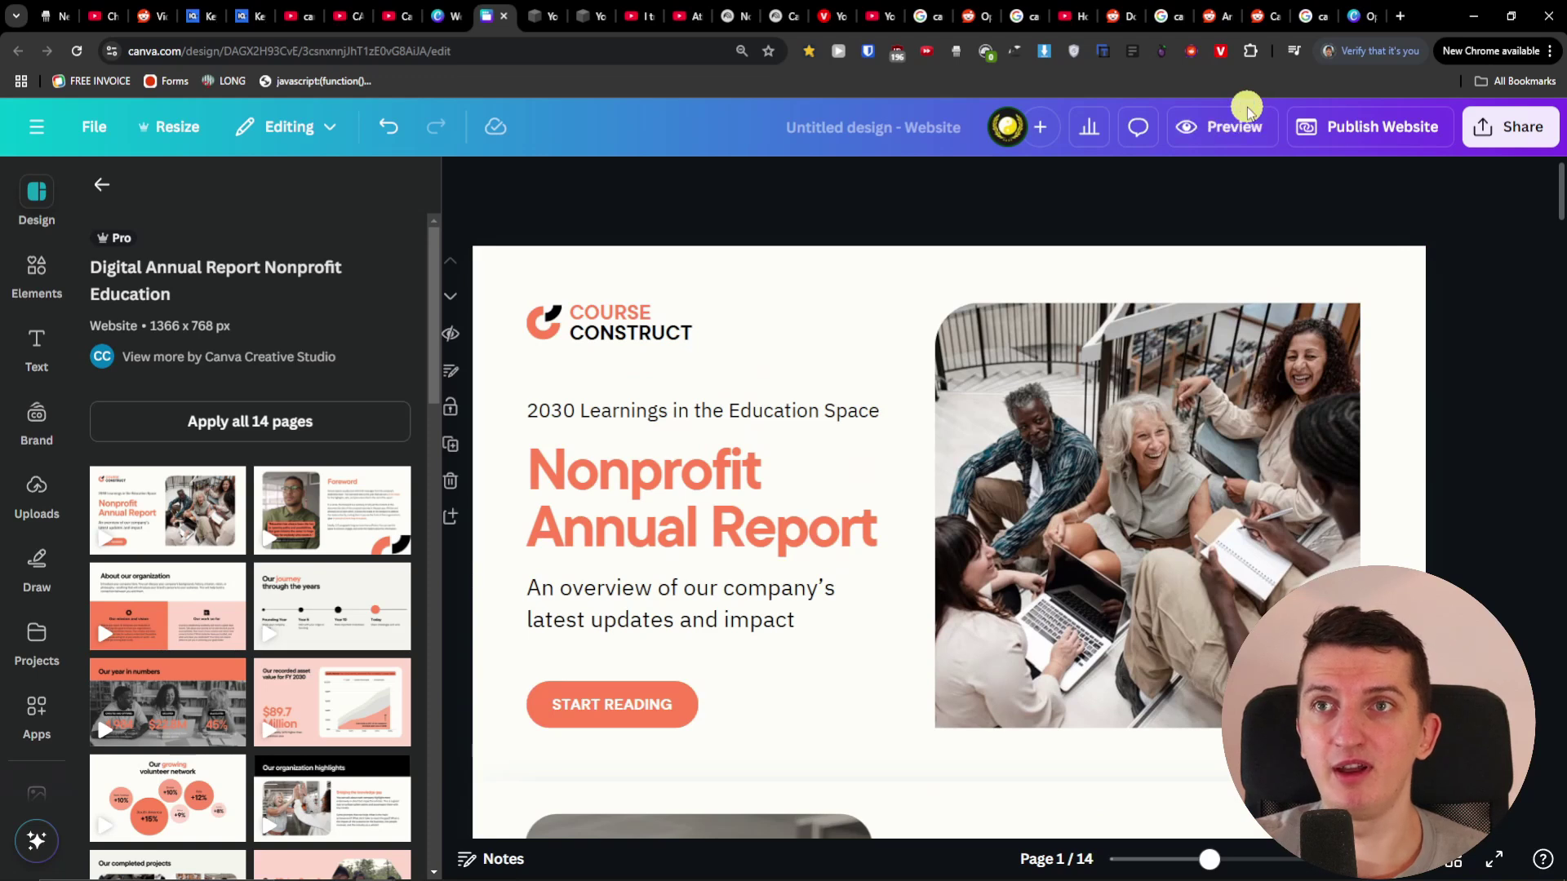
# - Scroll the Nonprofit Annual Report preview down past its Going Green section, then exit the preview
pyautogui.scroll(-8, 840, 577)
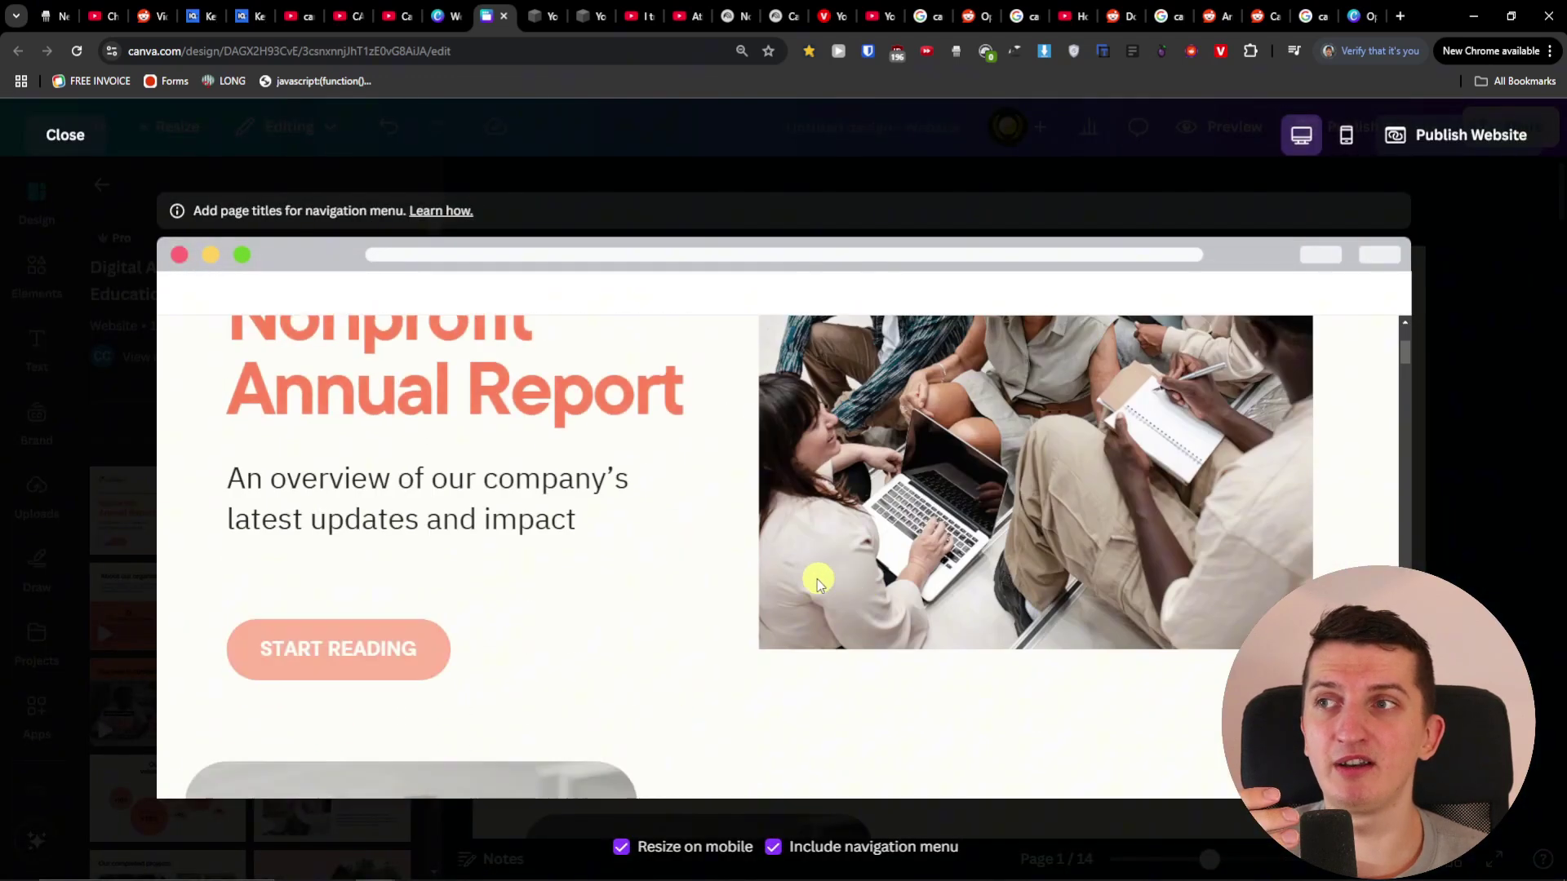
pyautogui.scroll(-15, 789, 573)
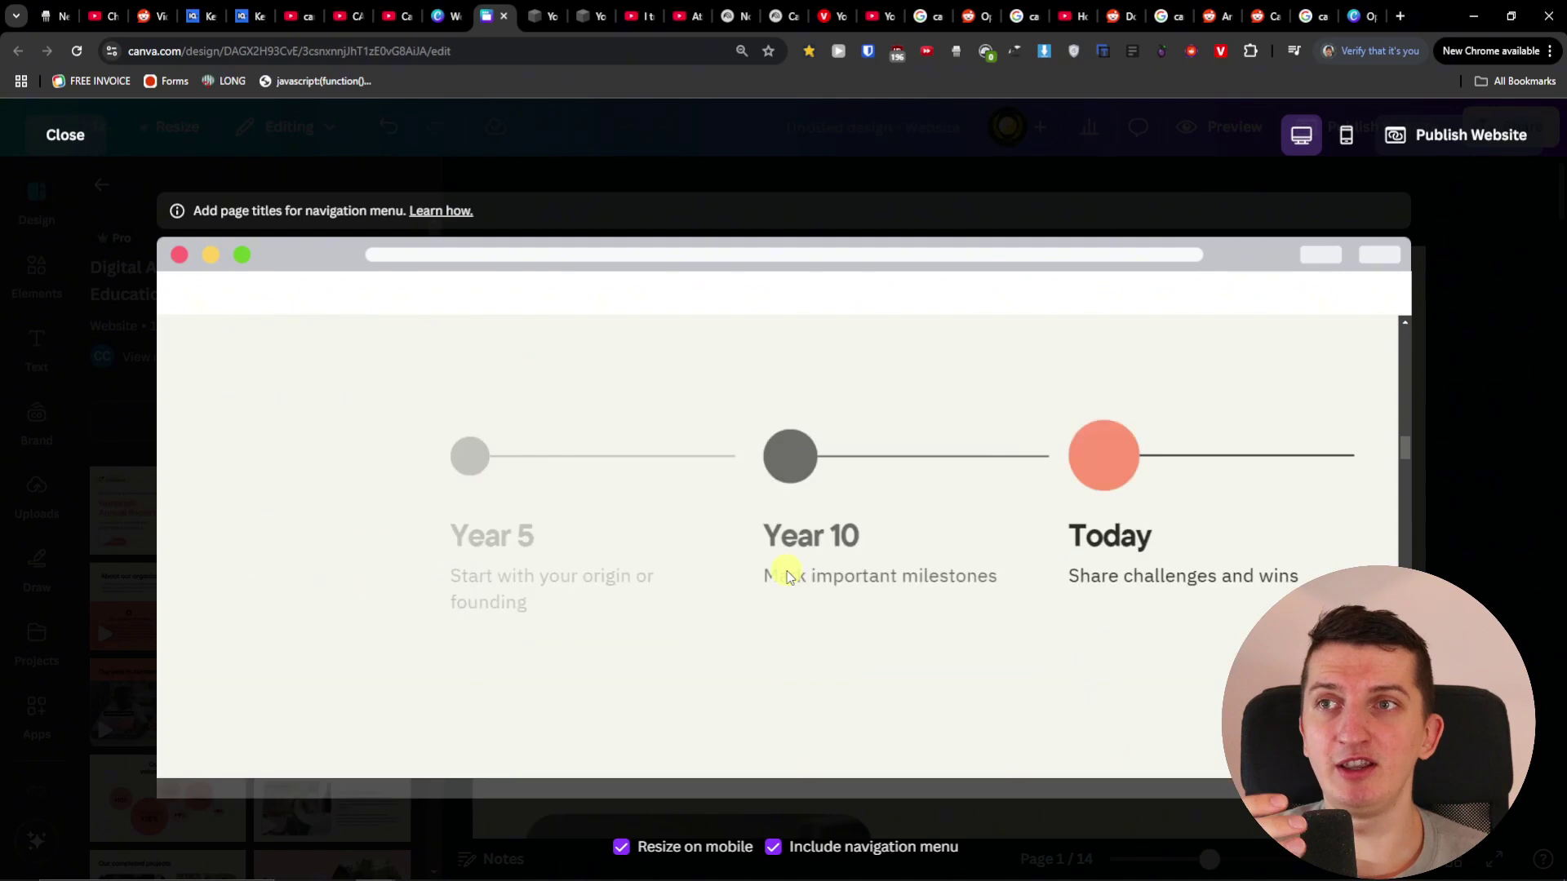
pyautogui.scroll(-15, 788, 576)
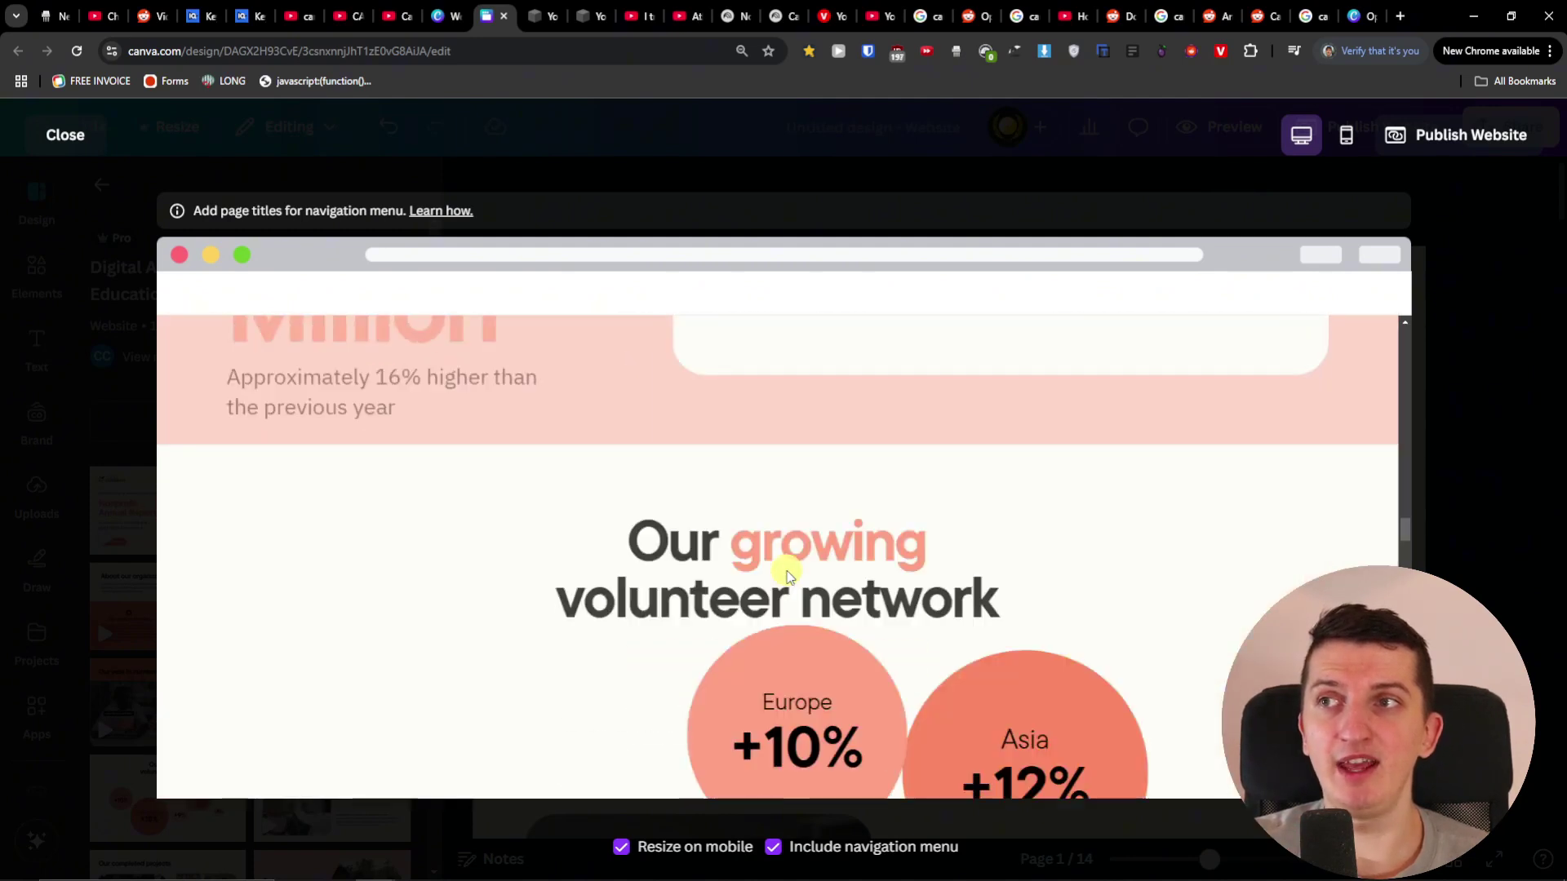
pyautogui.scroll(-15, 787, 575)
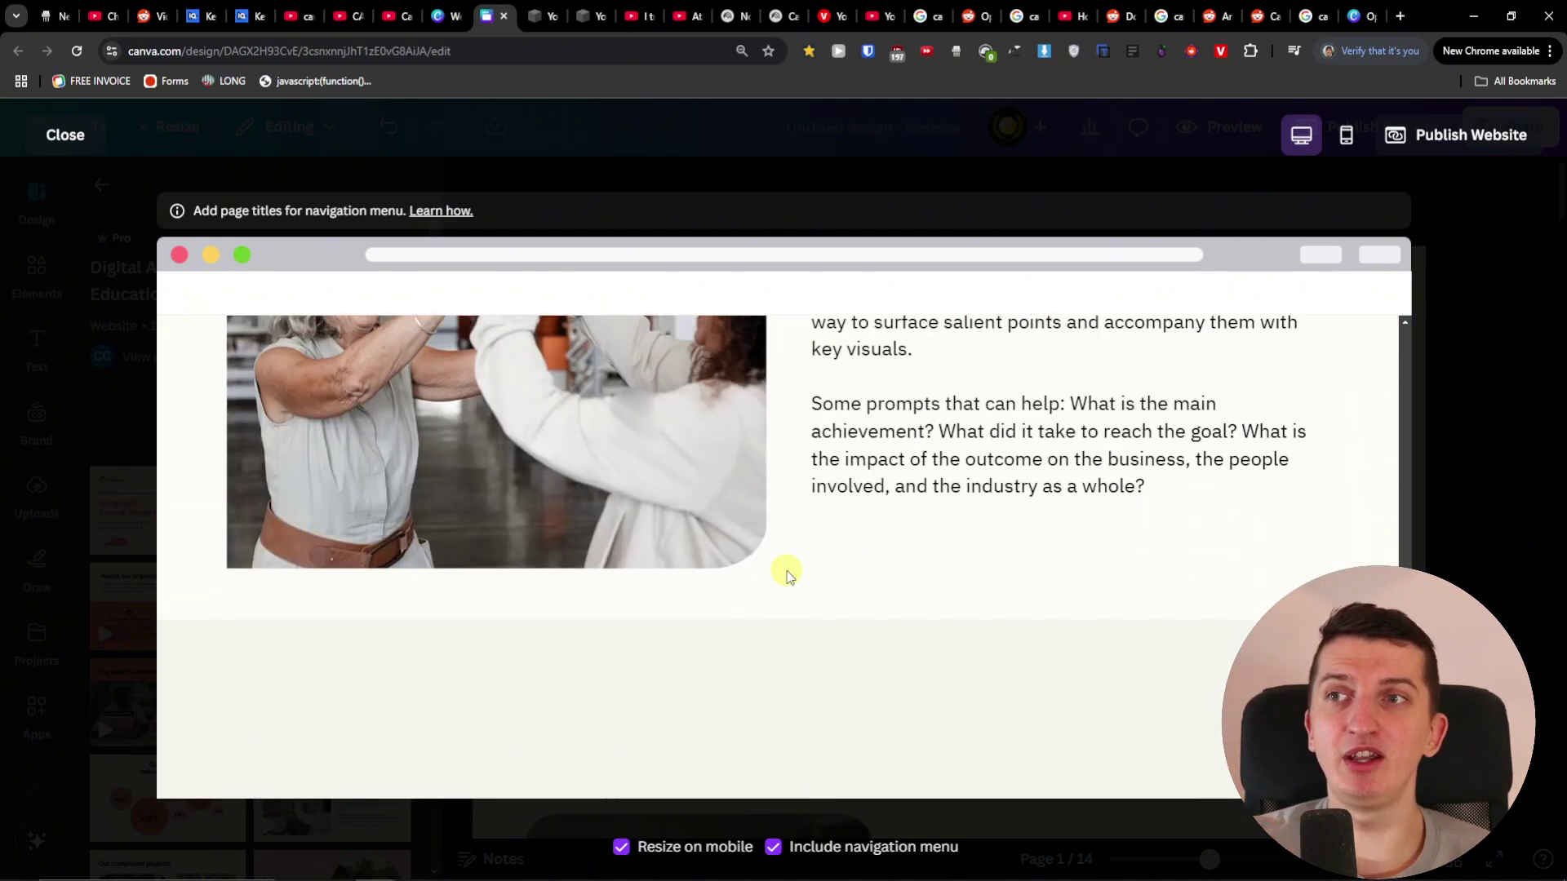
pyautogui.scroll(-15, 787, 575)
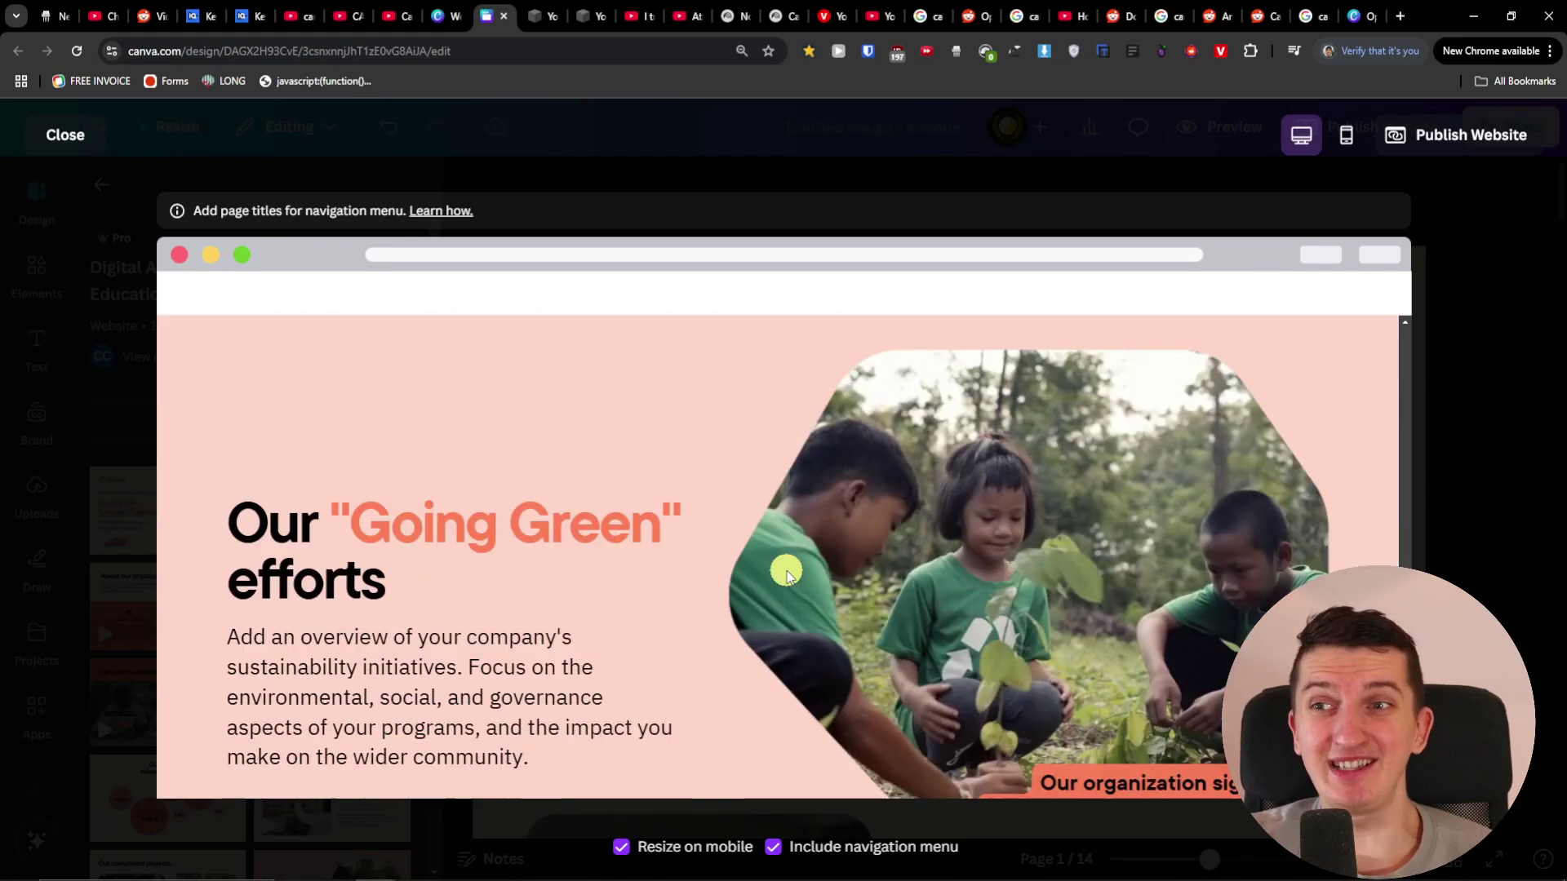
pyautogui.scroll(-7, 788, 572)
pyautogui.scroll(7, 788, 571)
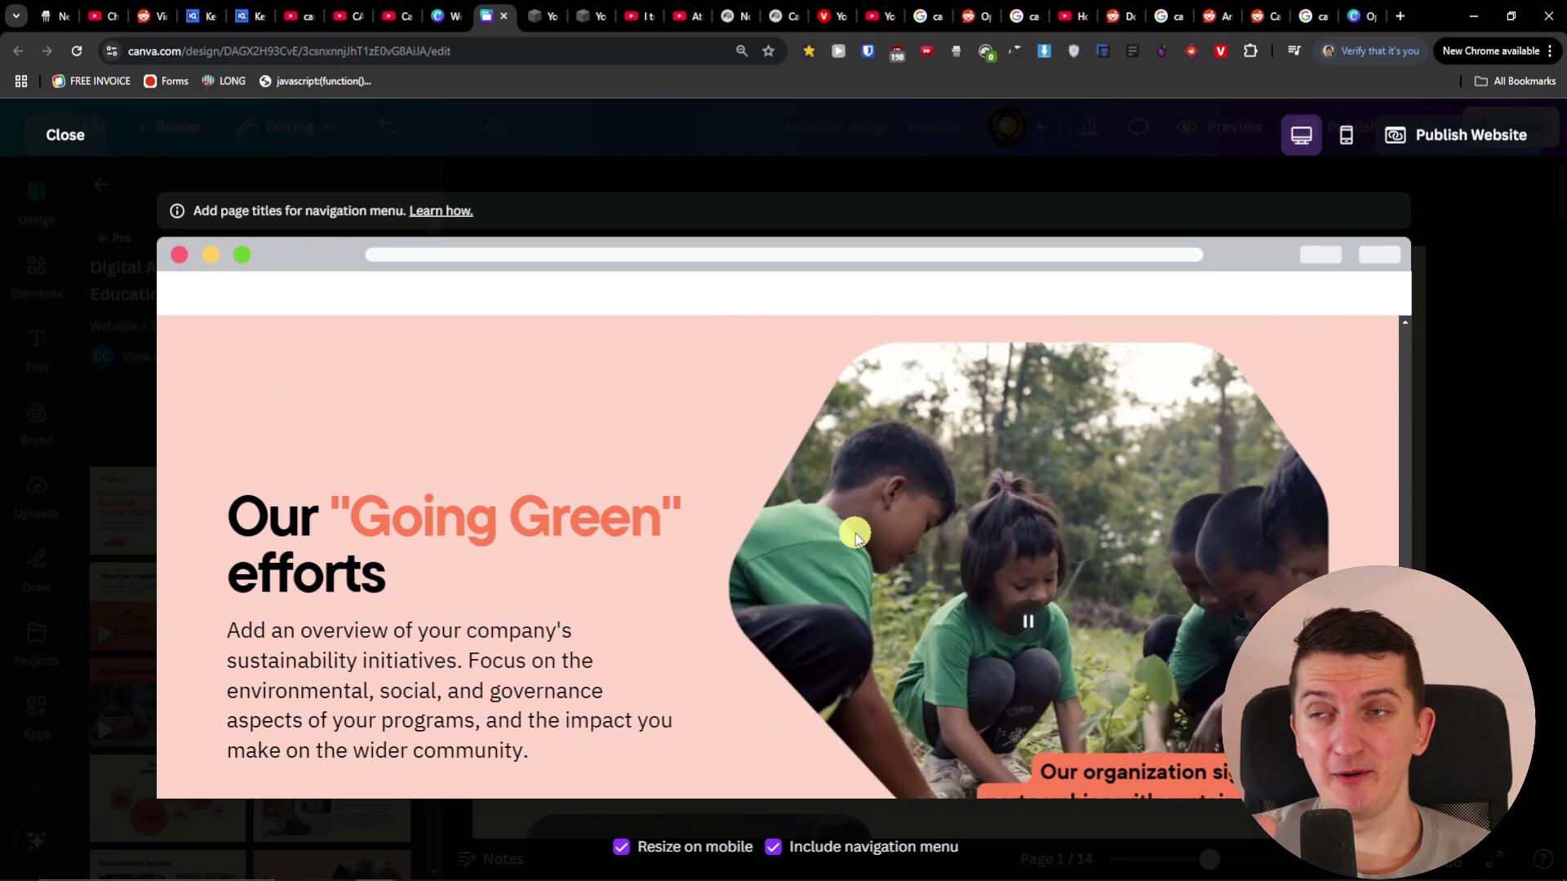
pyautogui.scroll(-7, 849, 527)
pyautogui.scroll(-10, 841, 523)
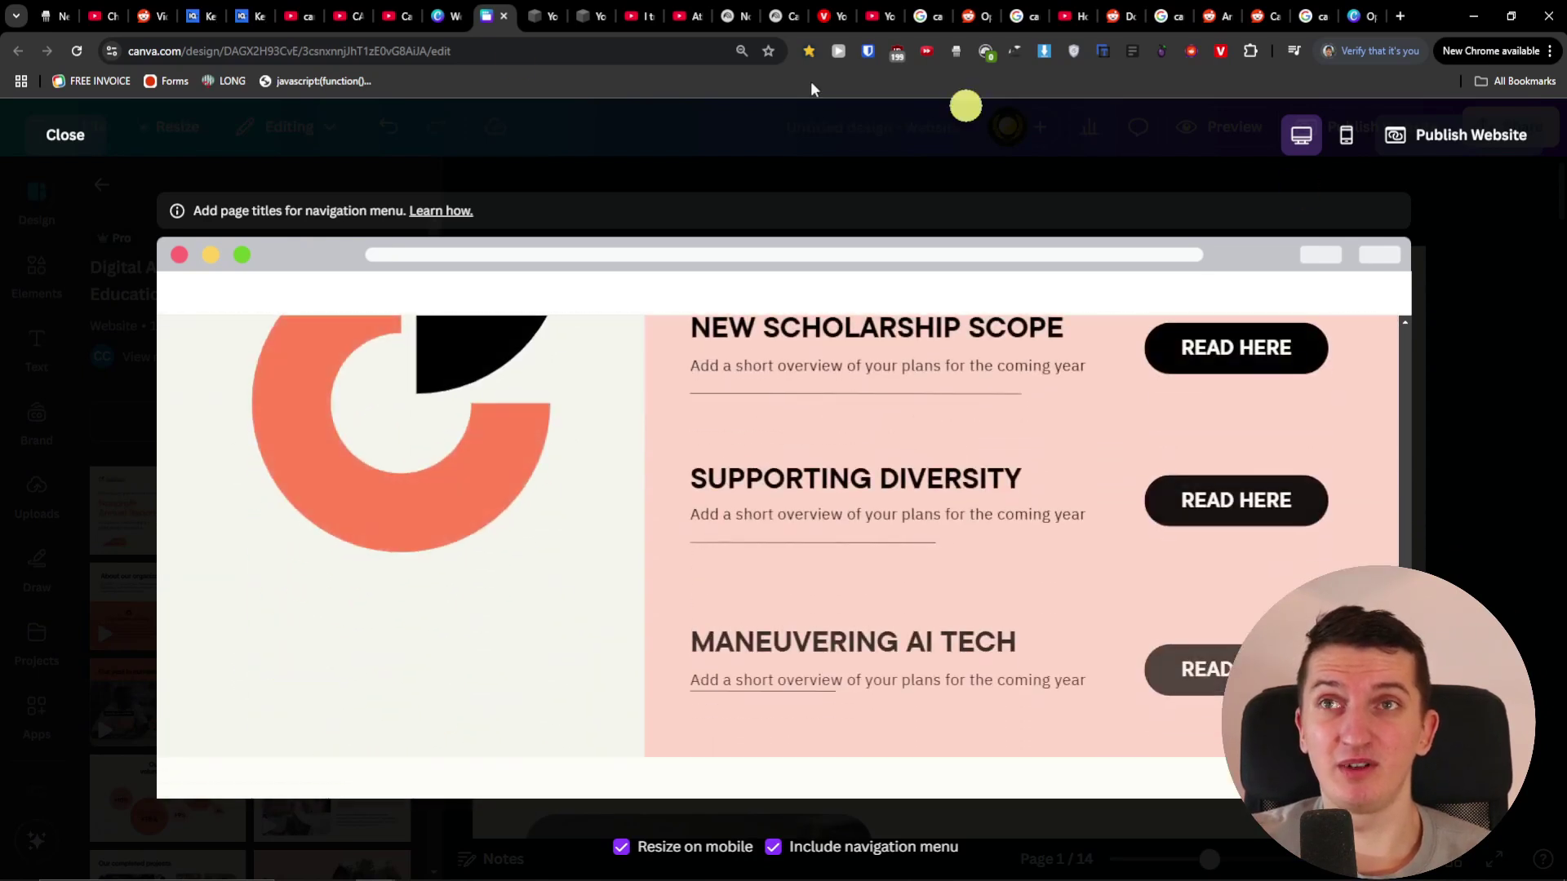
pyautogui.click(98, 128)
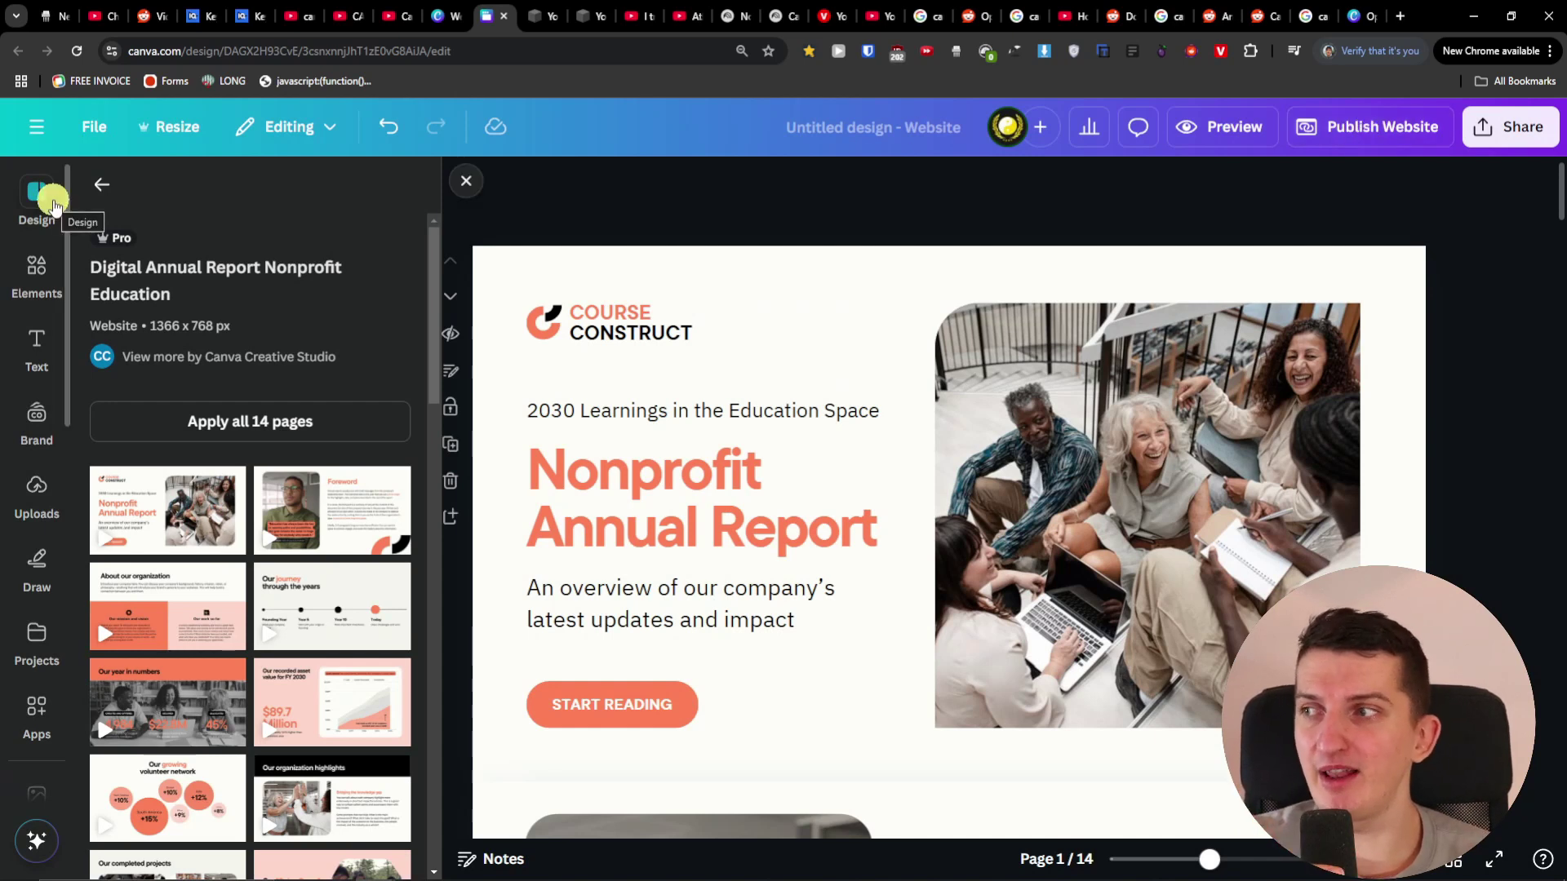
# - Return to the full template list and search for 'website' templates
pyautogui.click(99, 184)
pyautogui.scroll(-5, 245, 530)
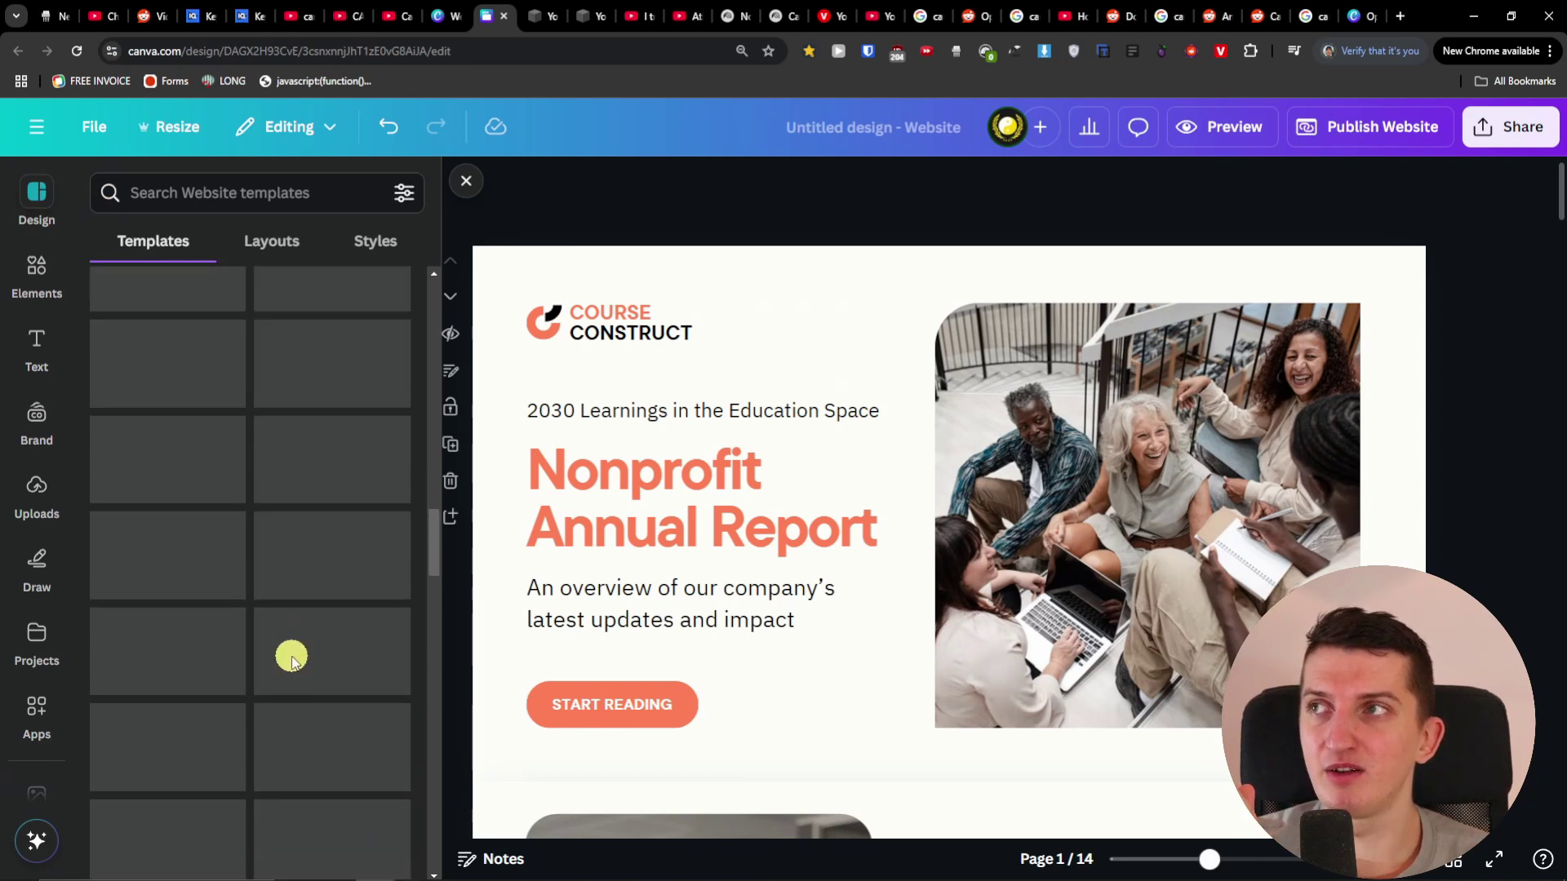
pyautogui.click(189, 193)
pyautogui.write('website')
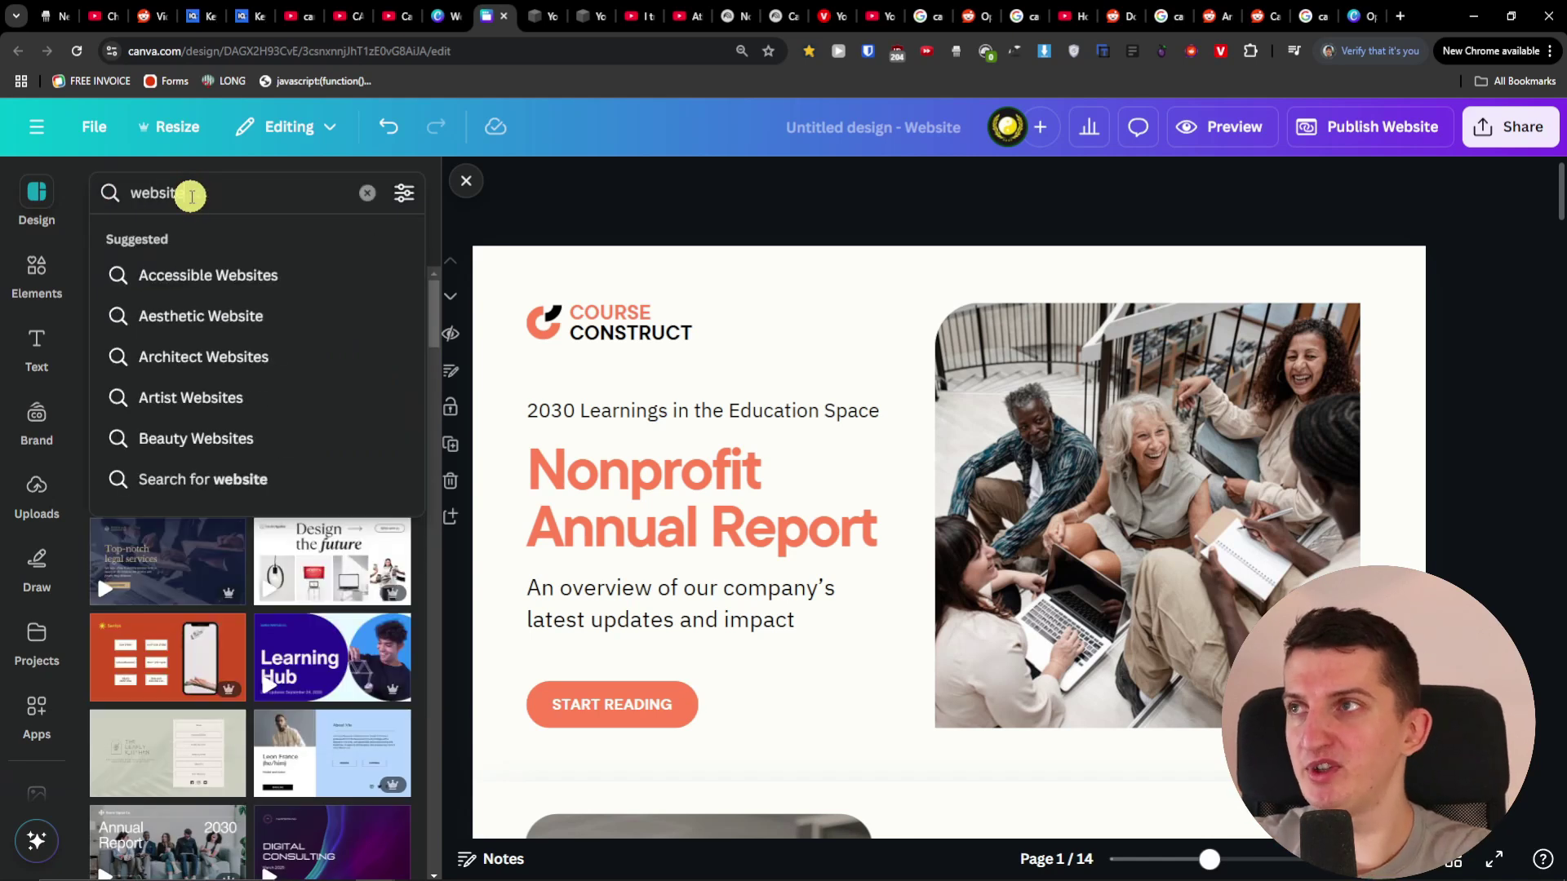
pyautogui.press('Return')
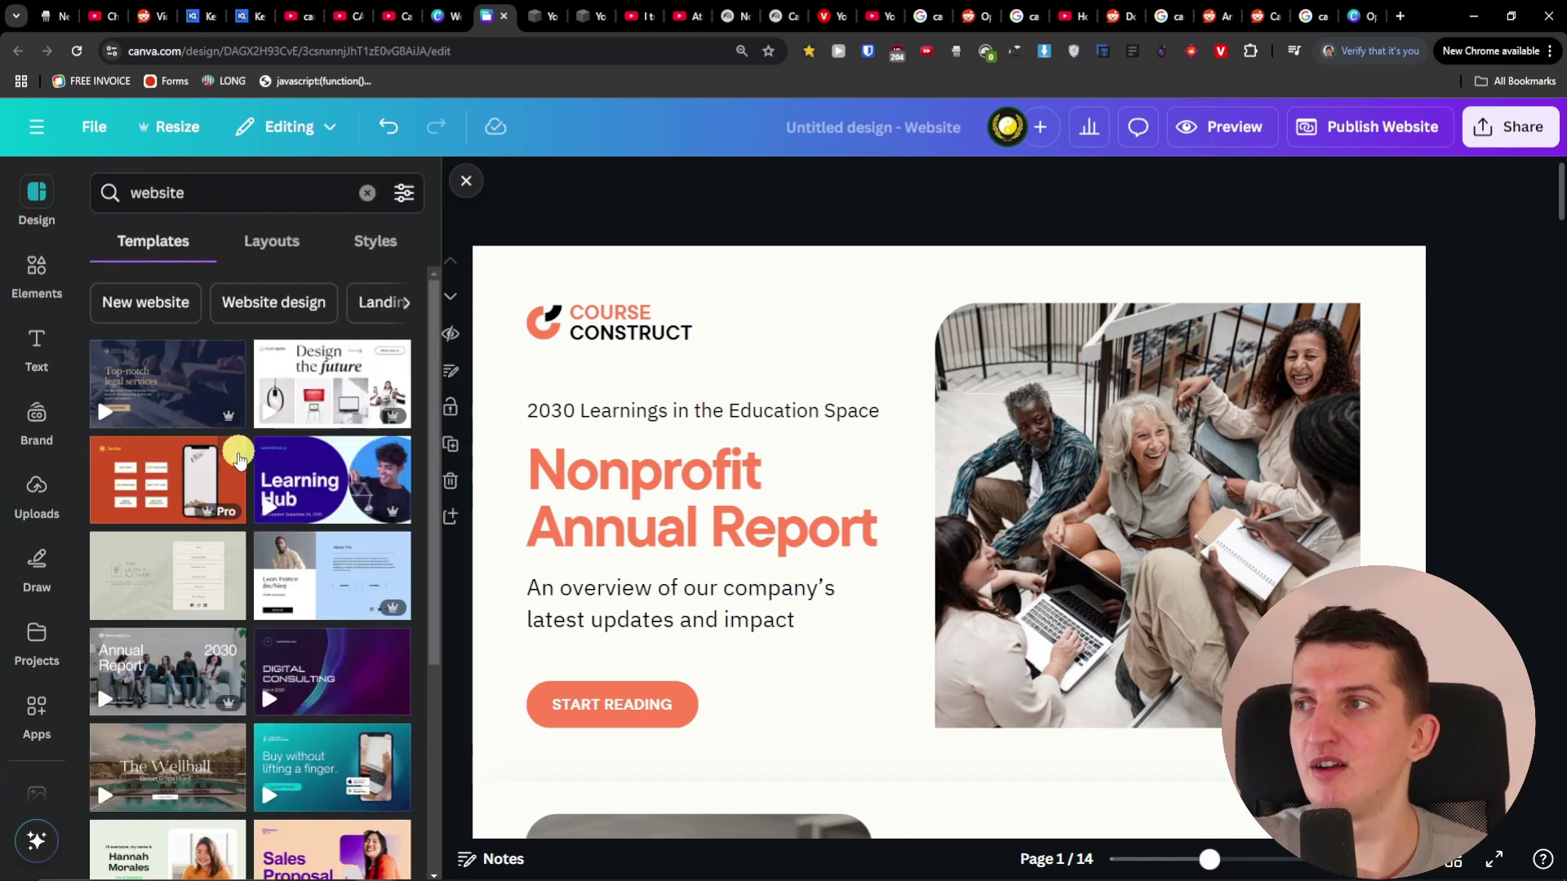
# - Apply all 8 pages of The Wellhall hotel template and preview the site
pyautogui.scroll(-2, 227, 492)
pyautogui.scroll(-2, 192, 518)
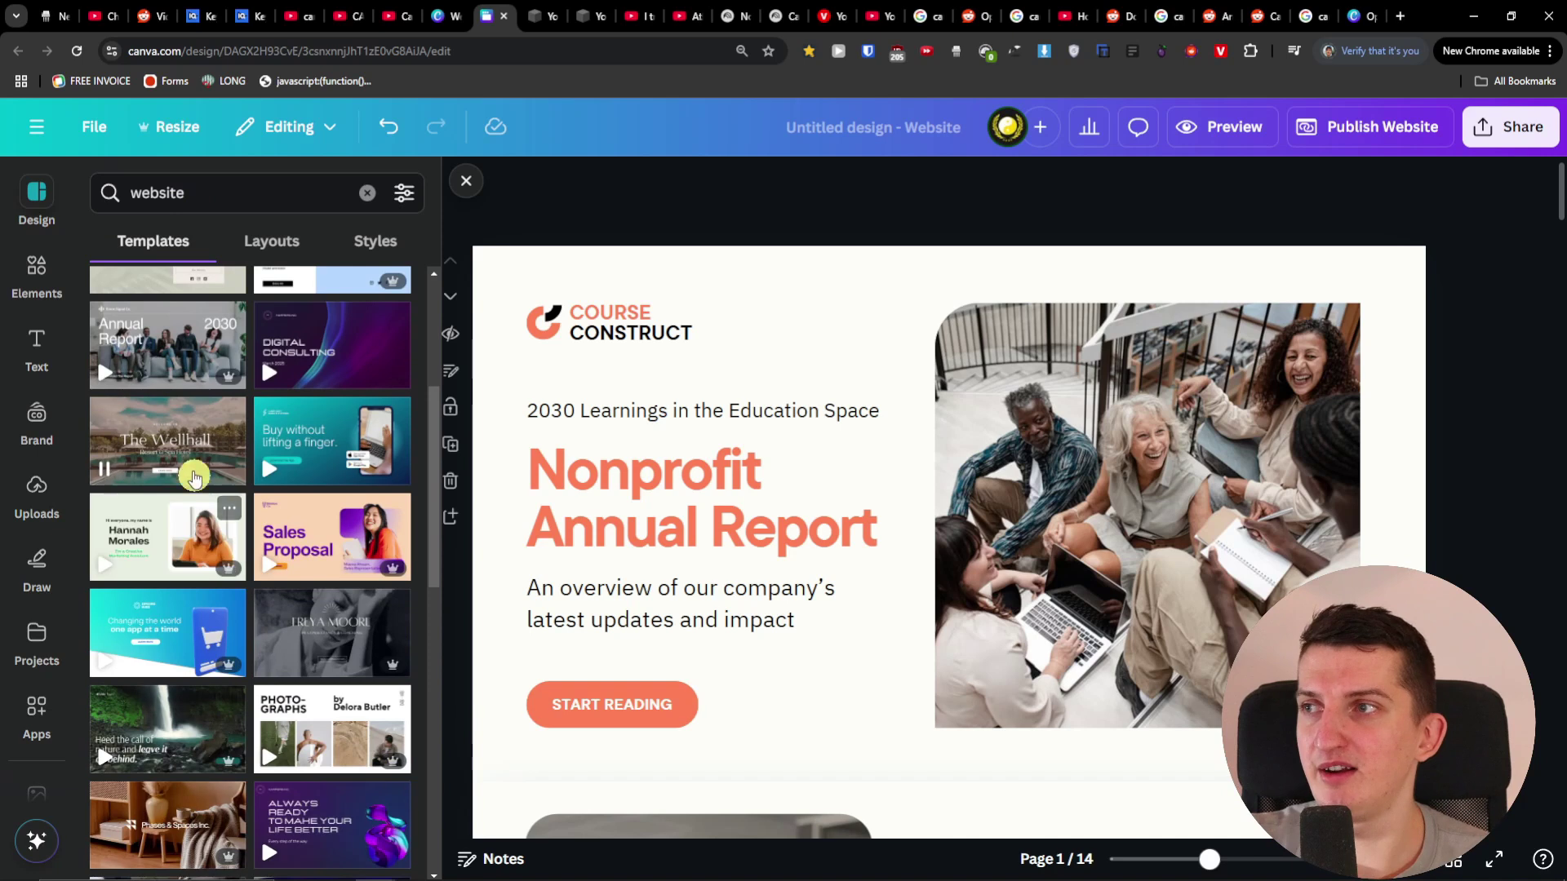
pyautogui.click(155, 460)
pyautogui.click(245, 367)
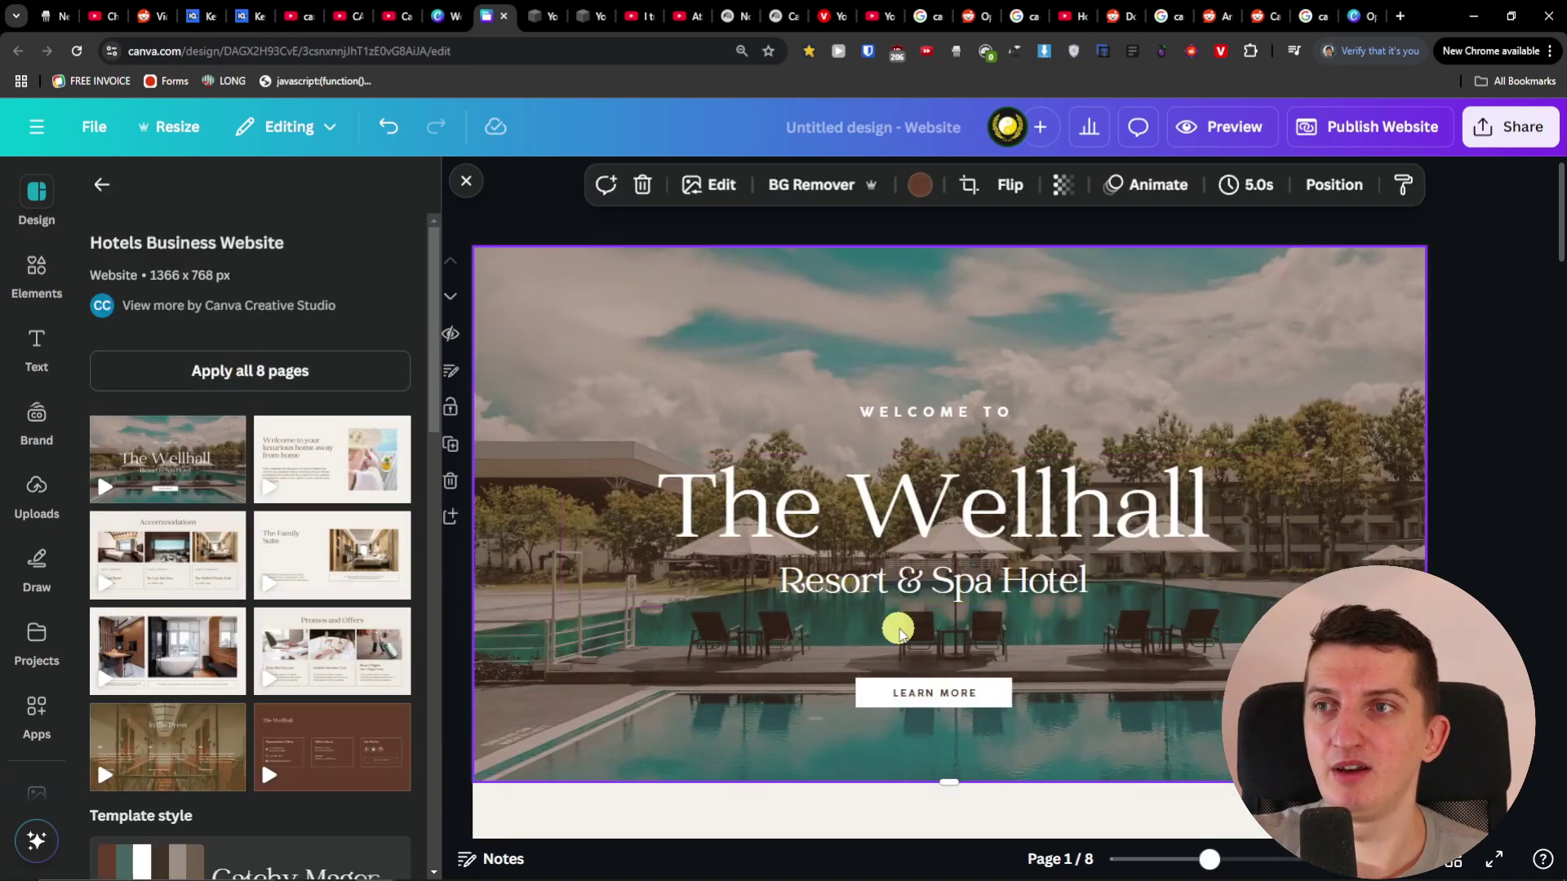
pyautogui.click(1250, 122)
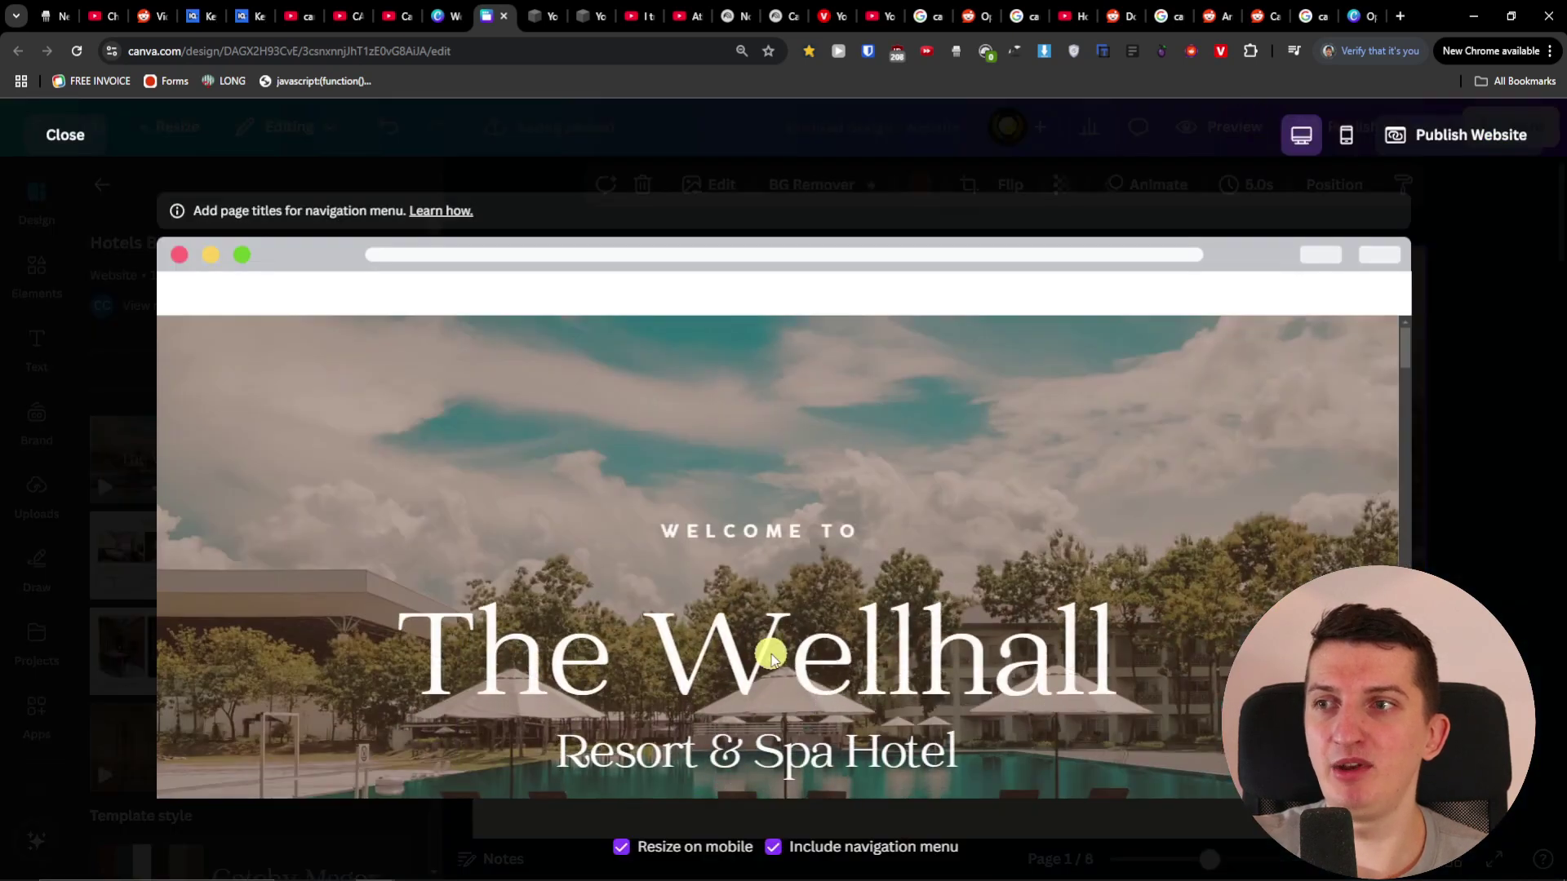
pyautogui.scroll(-3, 771, 641)
pyautogui.scroll(-1, 771, 641)
pyautogui.scroll(4, 766, 511)
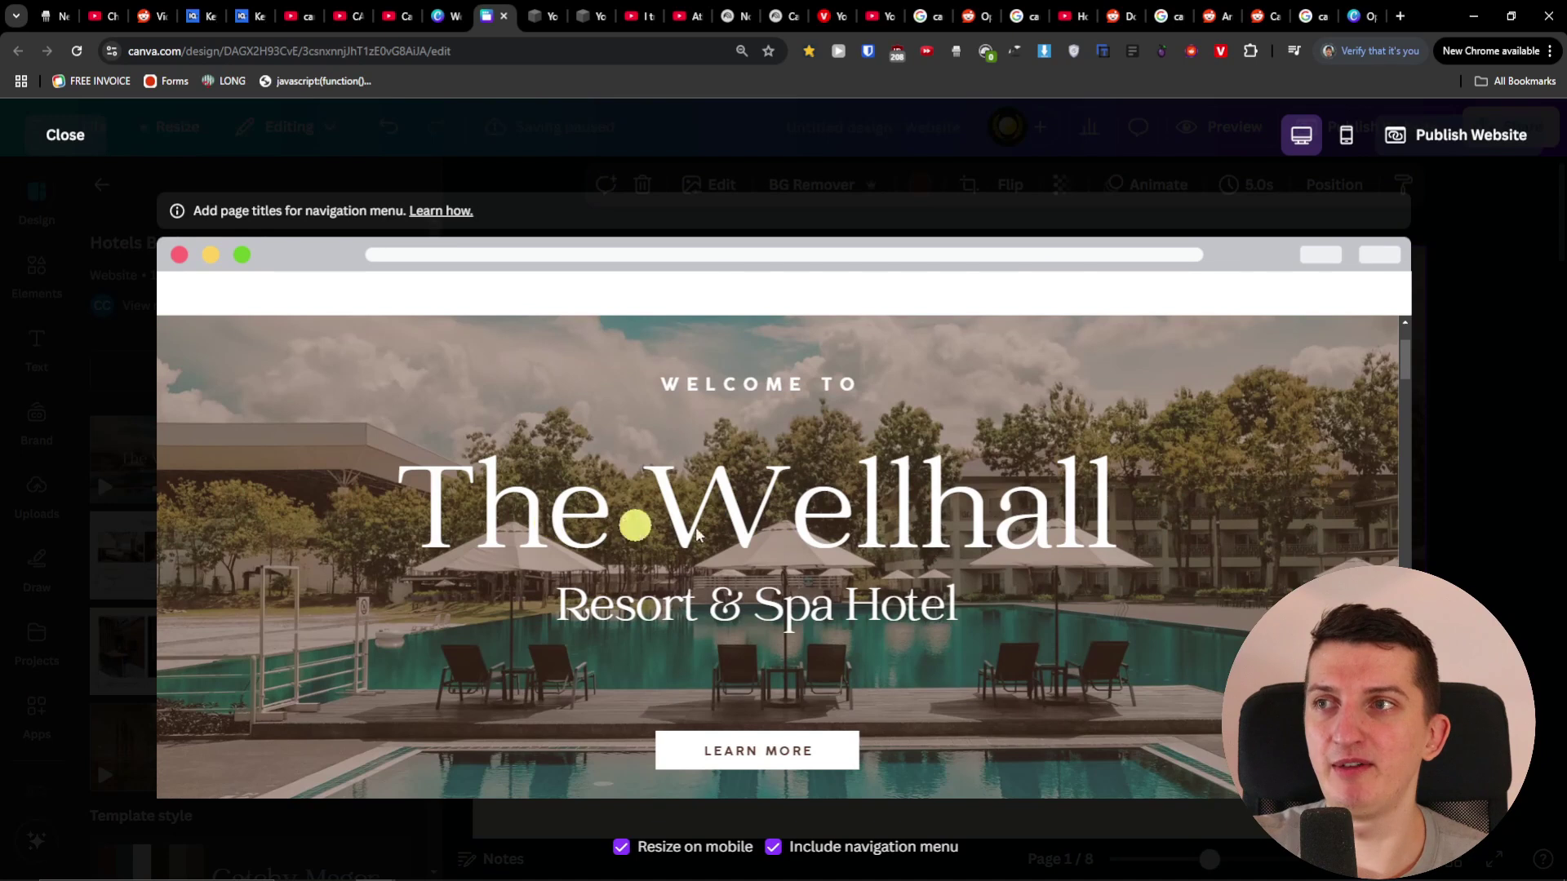
pyautogui.scroll(-5, 724, 664)
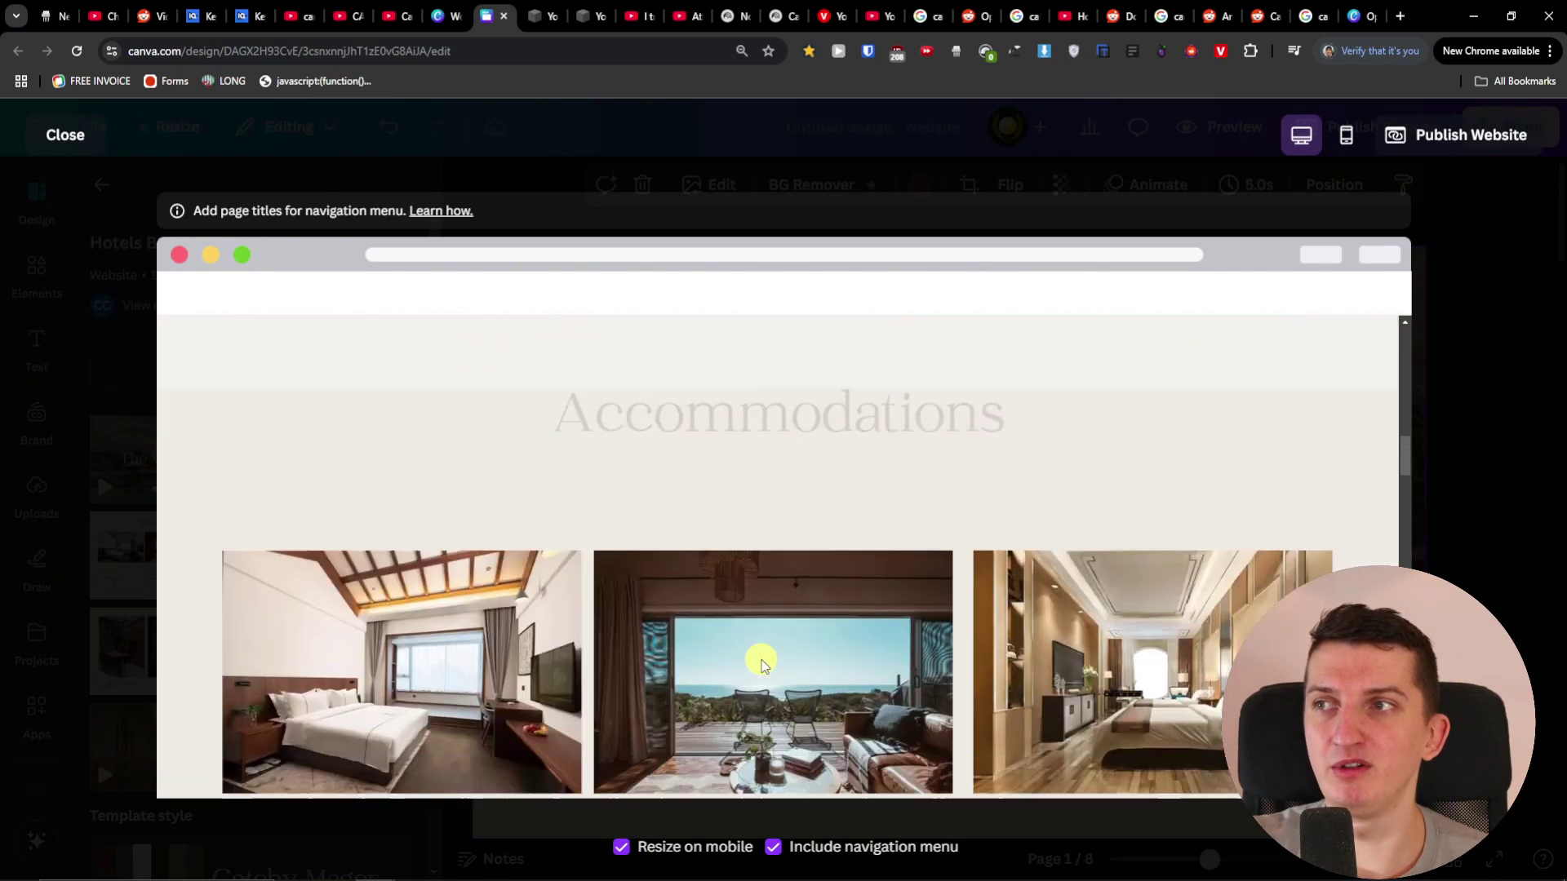
pyautogui.scroll(-5, 761, 665)
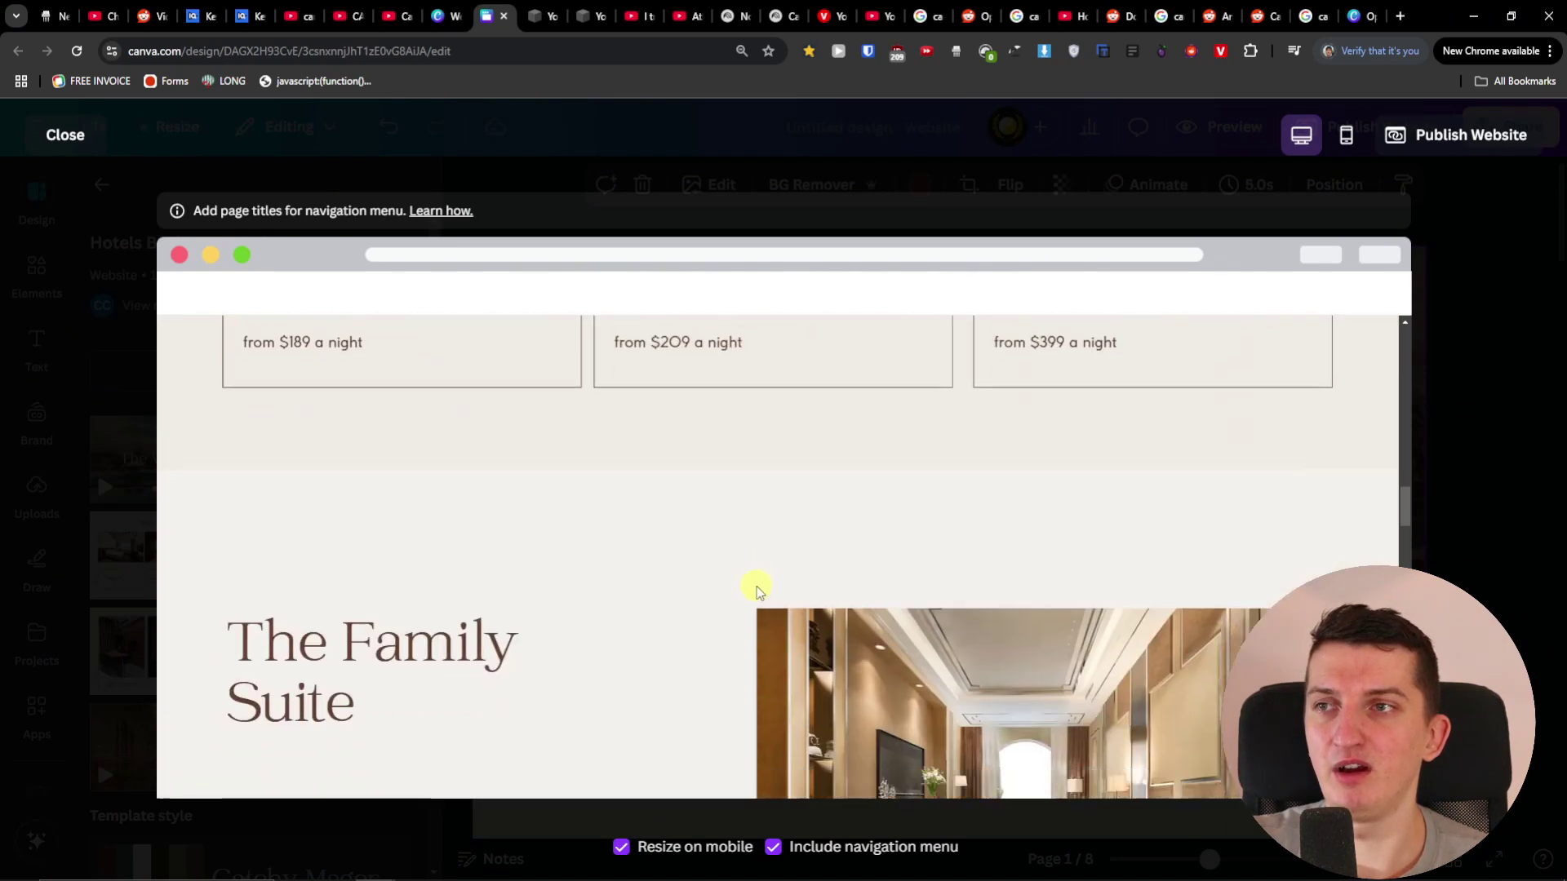
pyautogui.scroll(-10, 757, 587)
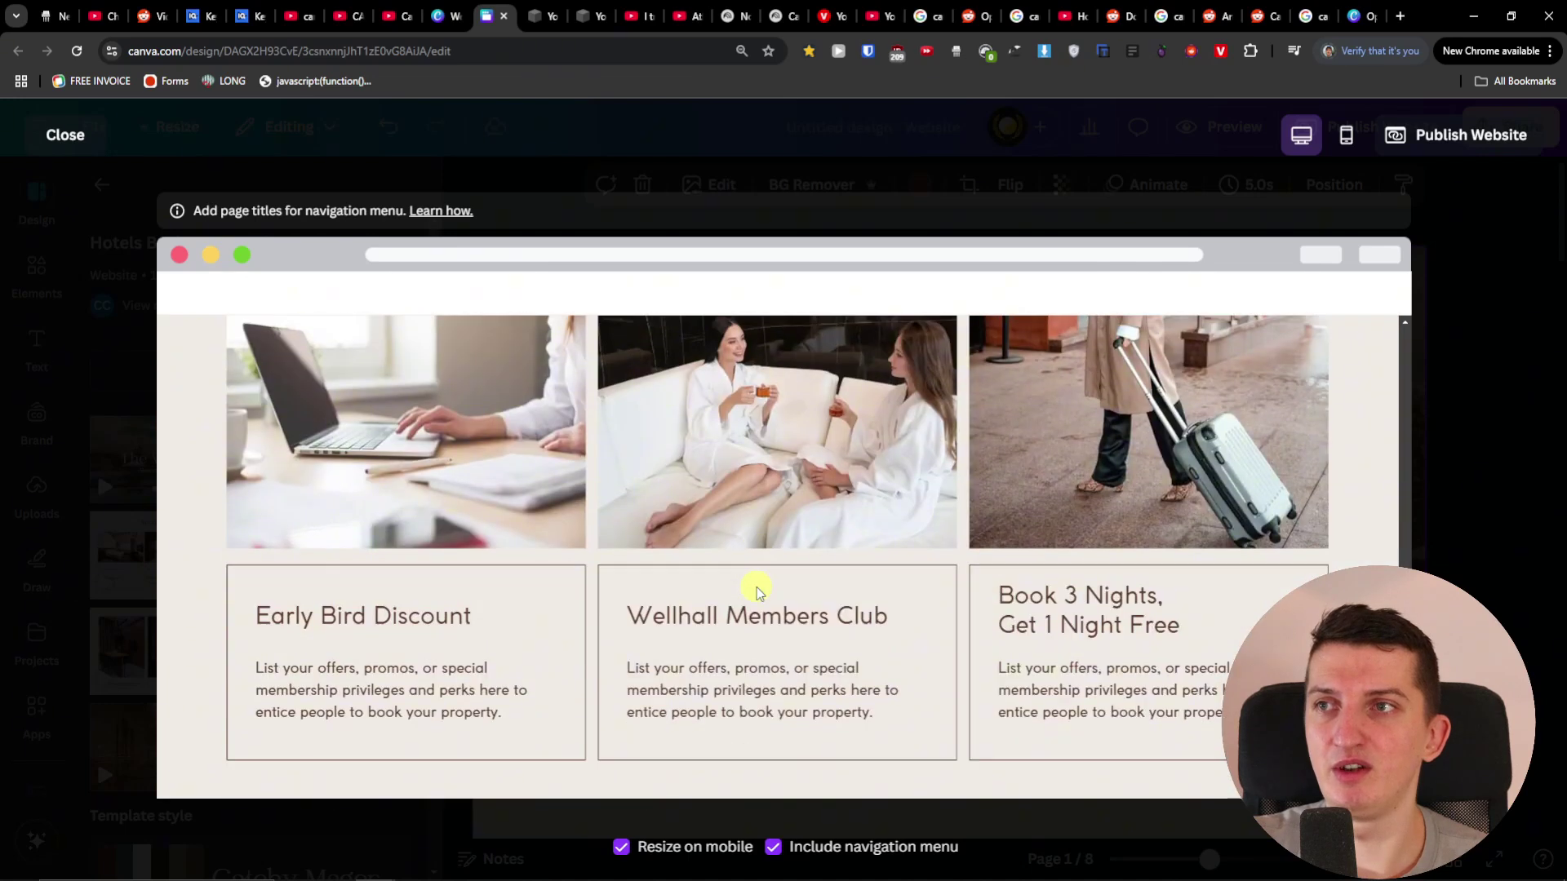
pyautogui.scroll(-10, 757, 588)
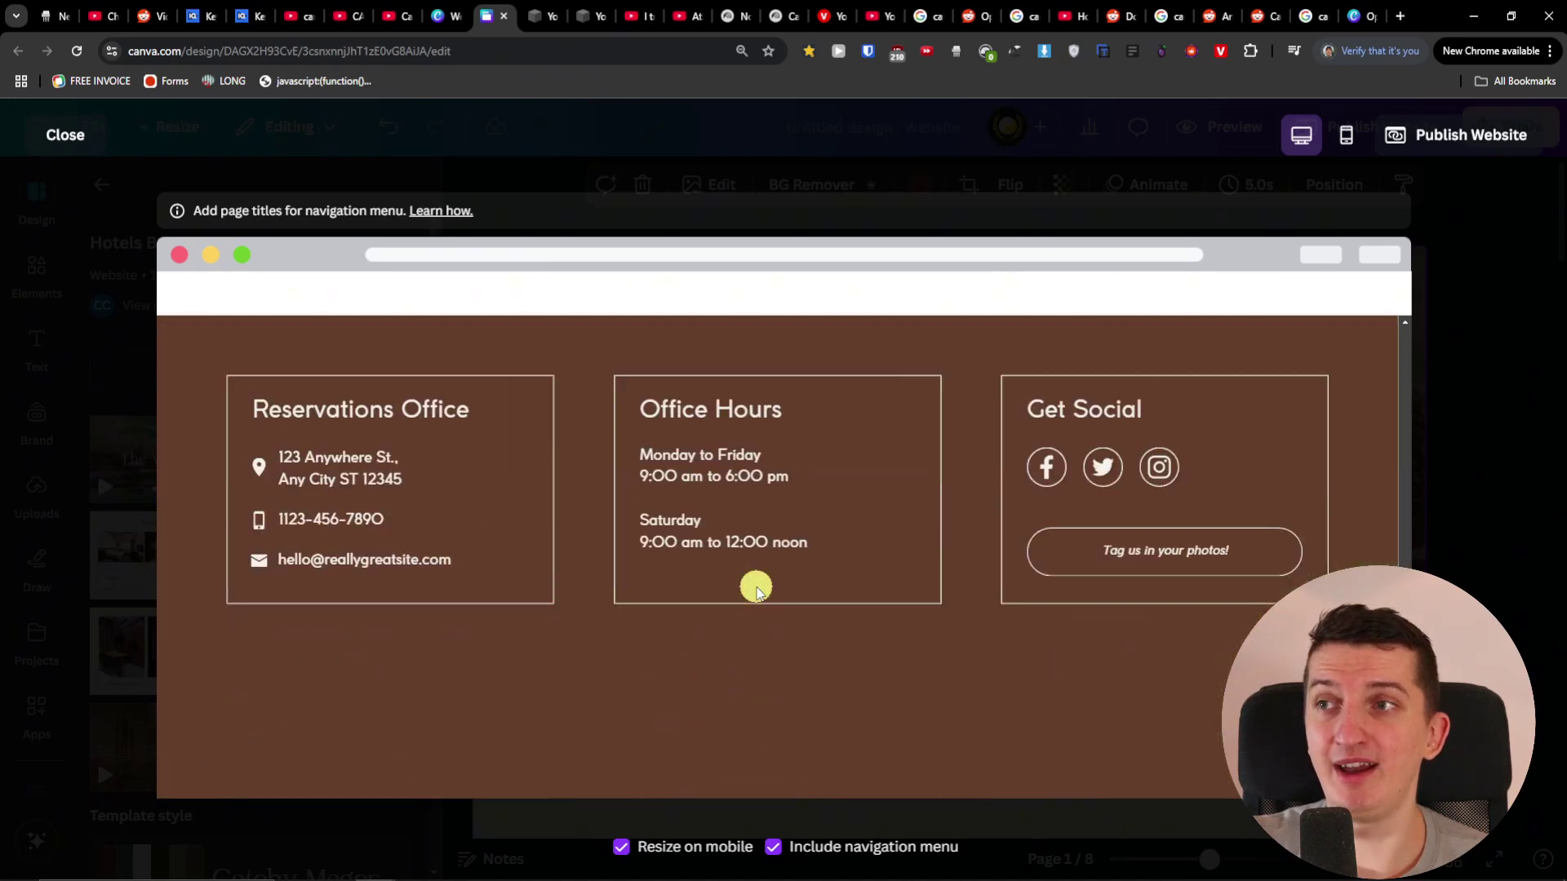
pyautogui.scroll(2, 563, 563)
pyautogui.scroll(4, 898, 539)
pyautogui.click(1347, 135)
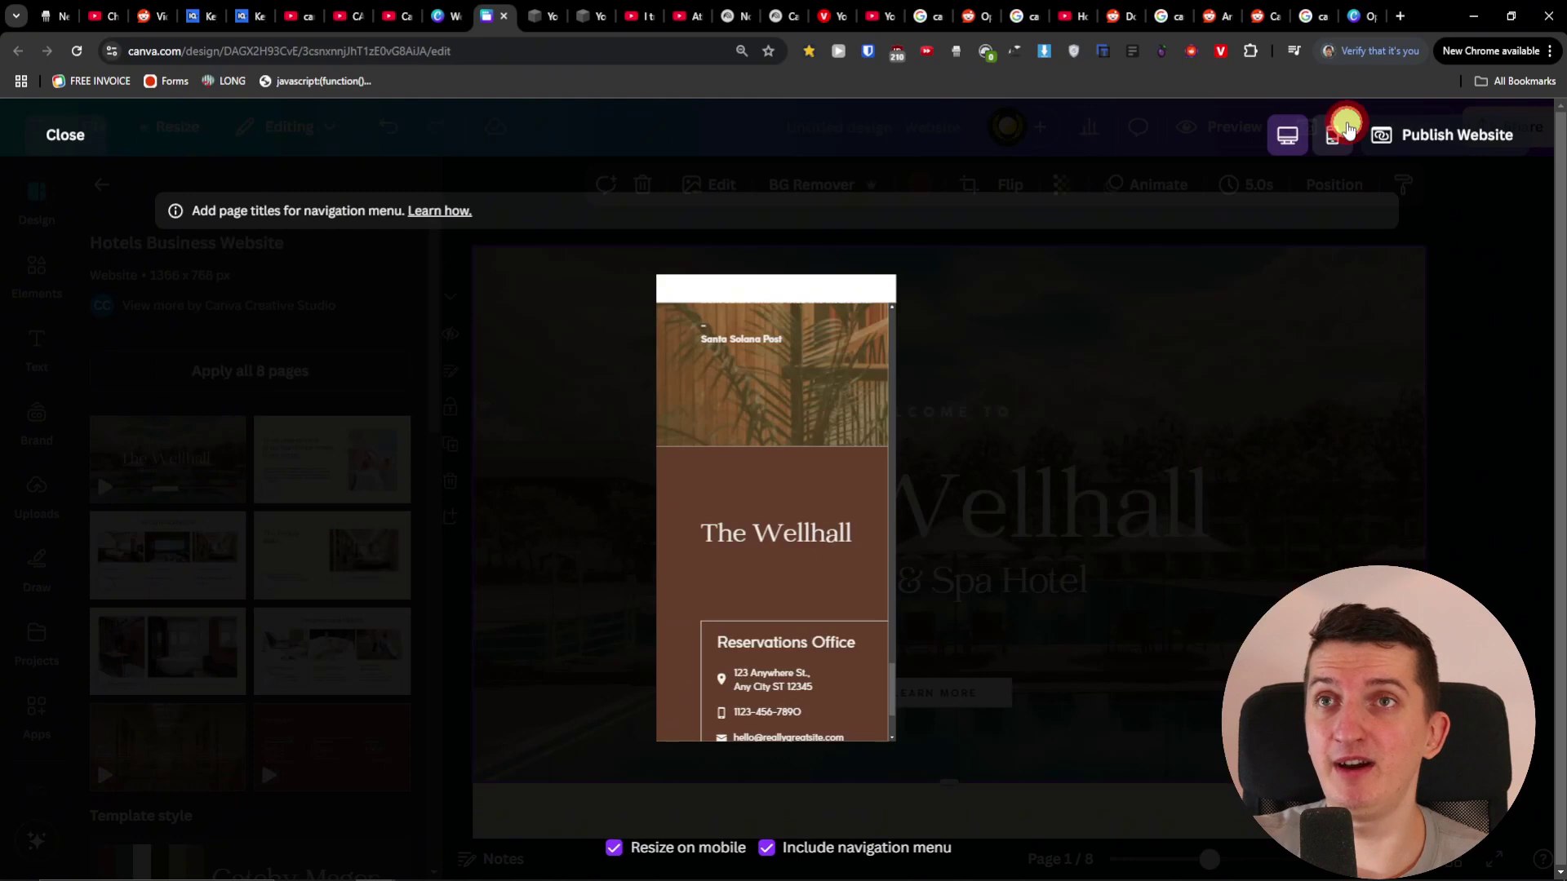
pyautogui.scroll(1, 770, 507)
pyautogui.scroll(-5, 783, 497)
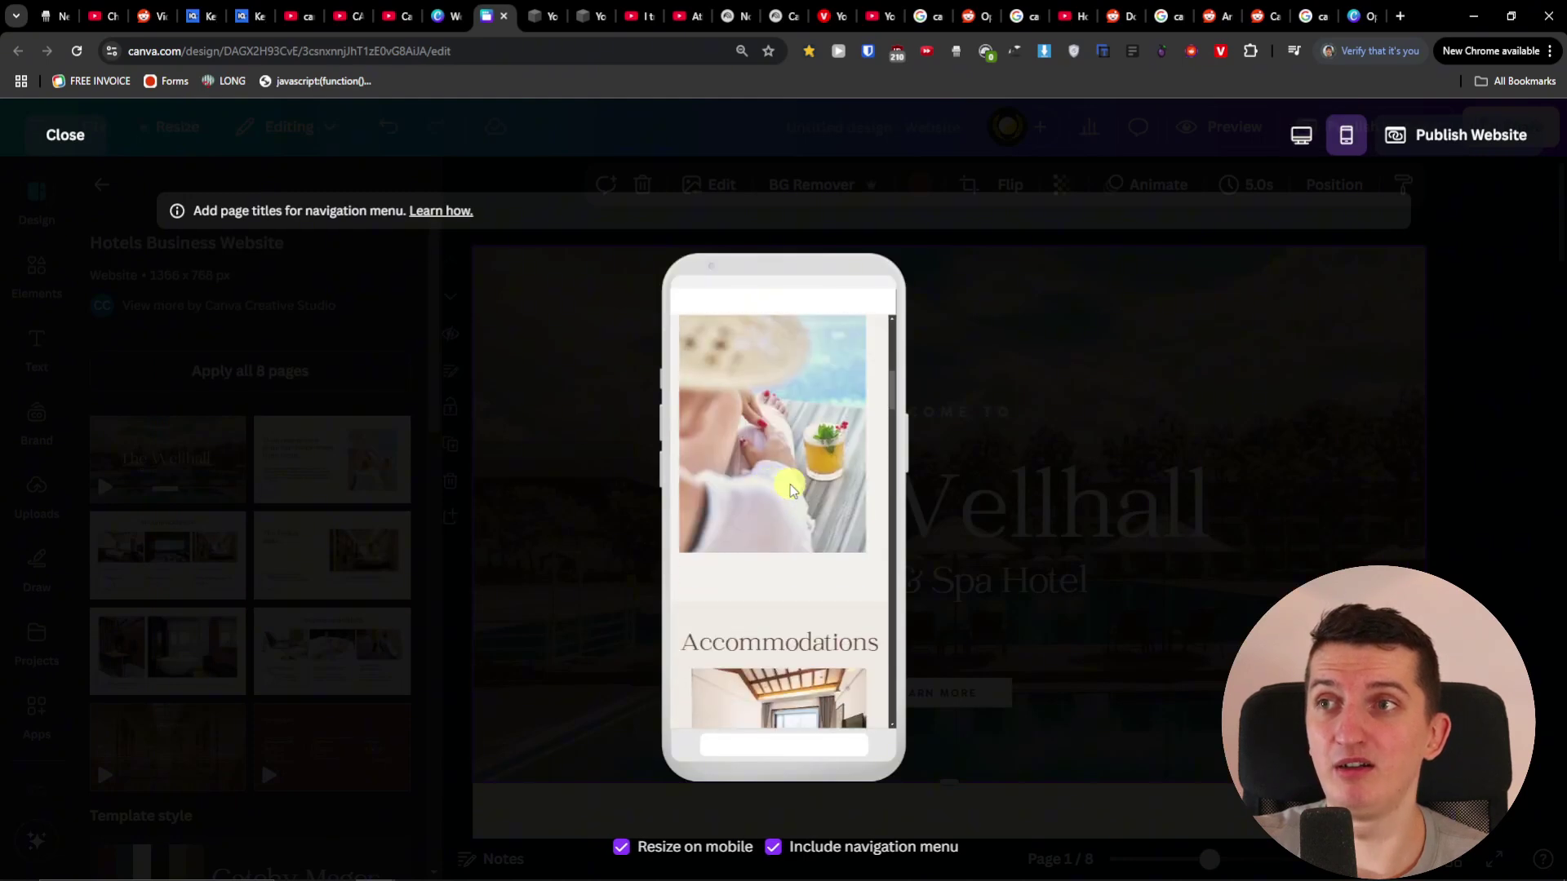
pyautogui.scroll(-2, 786, 497)
pyautogui.scroll(-10, 781, 551)
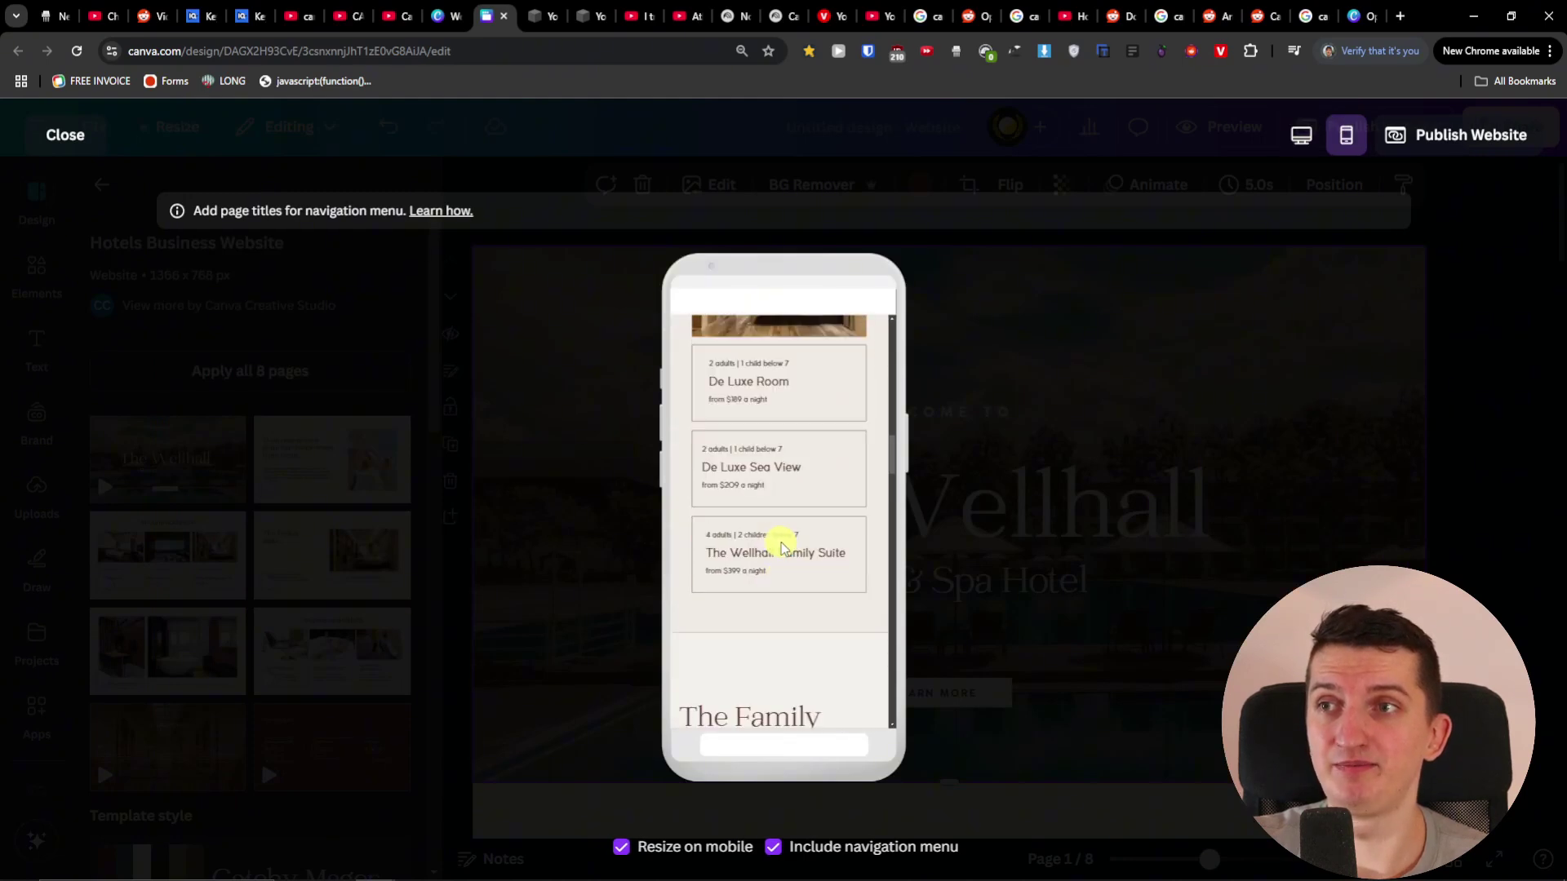
pyautogui.scroll(-10, 781, 549)
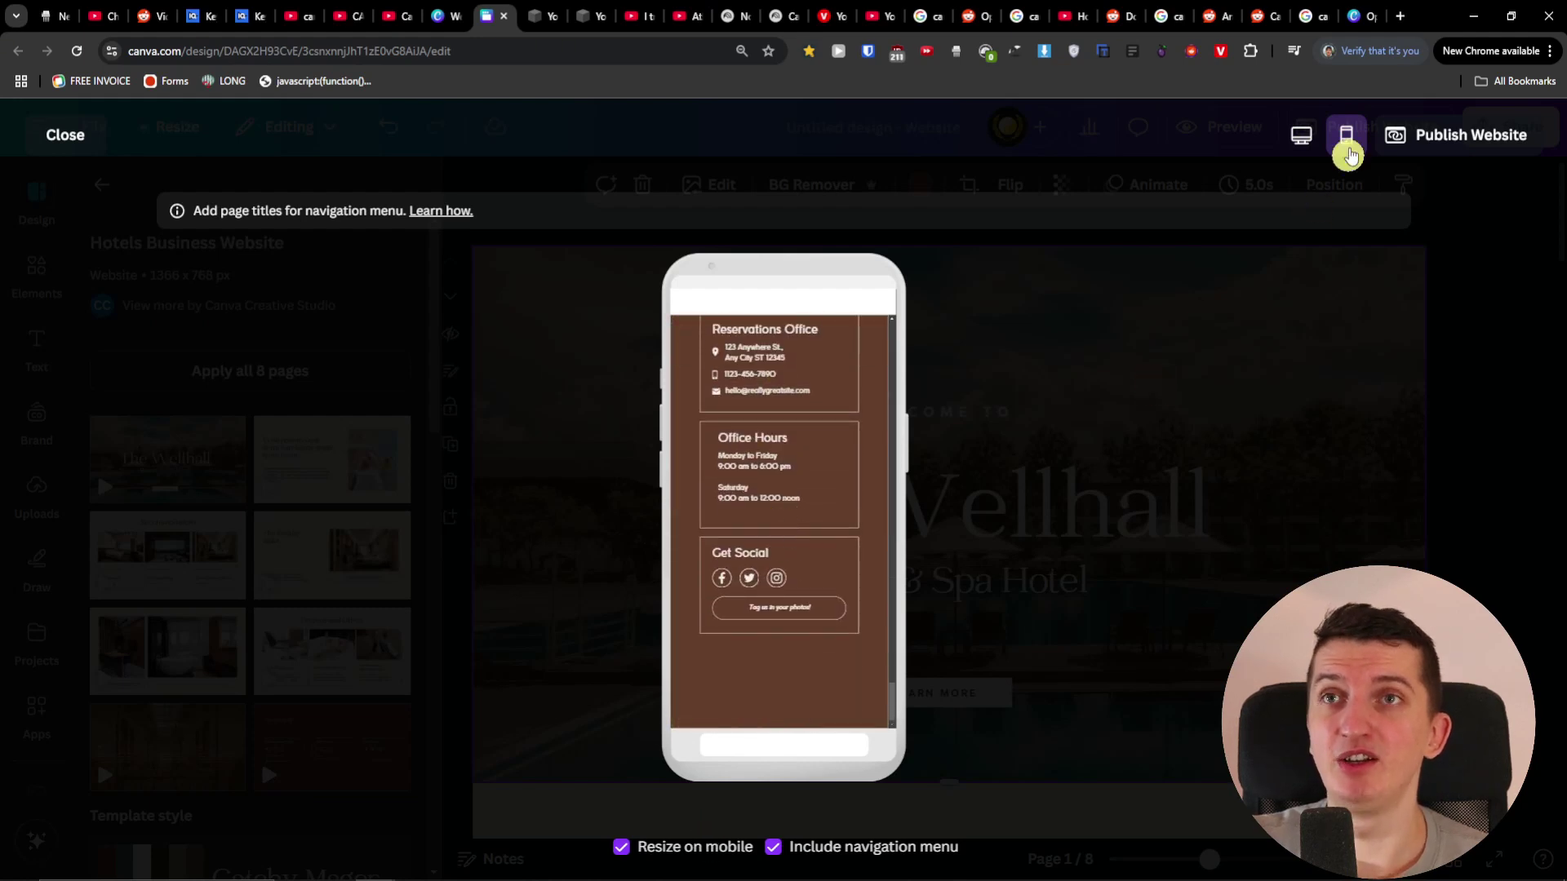
pyautogui.click(1312, 139)
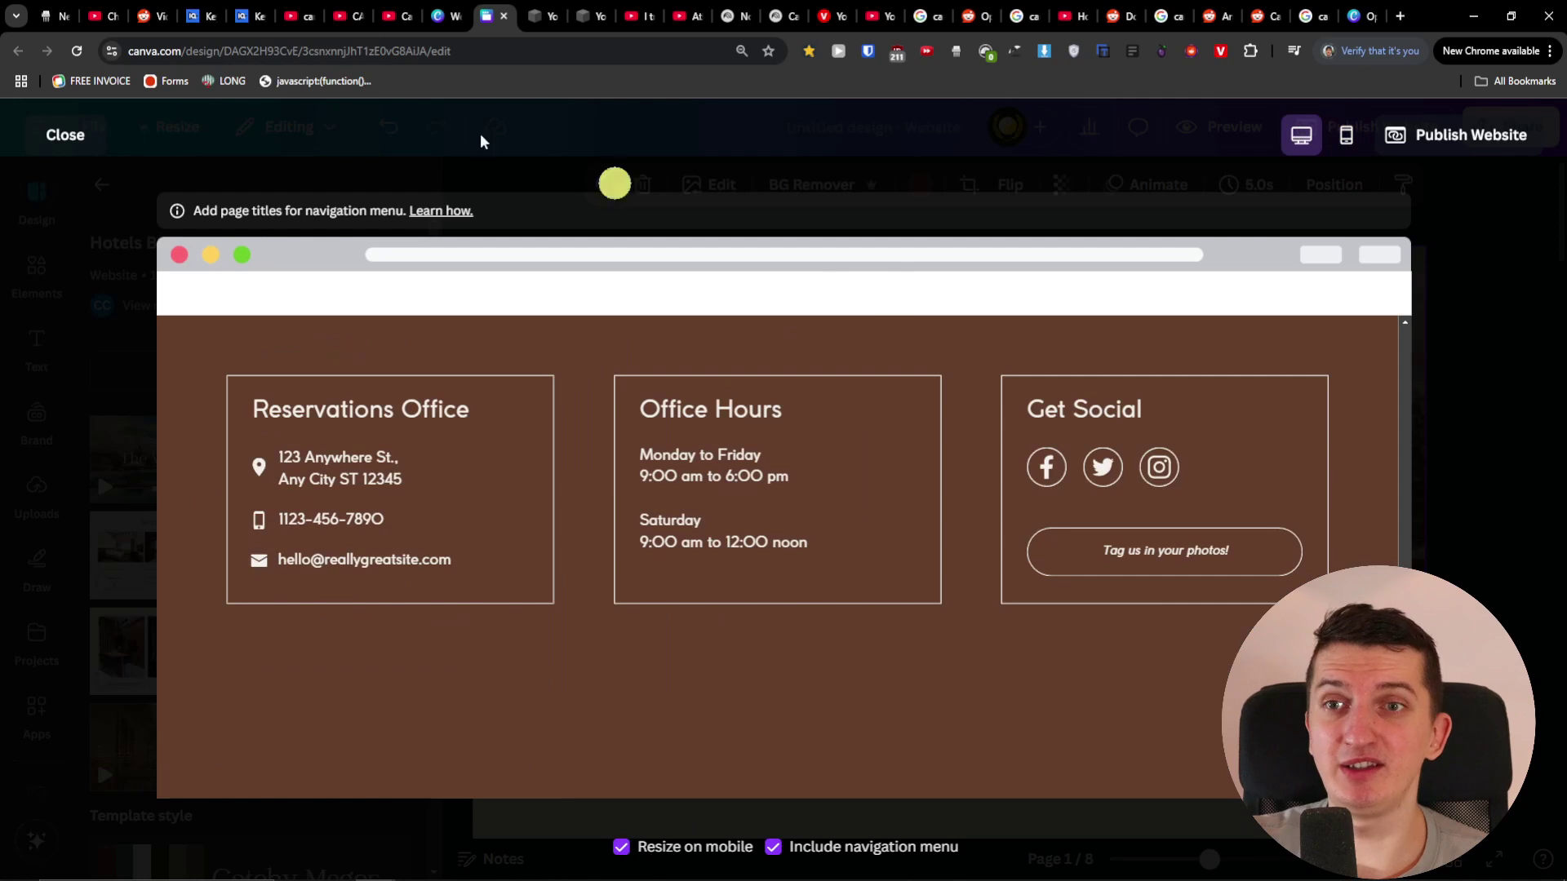
pyautogui.click(53, 130)
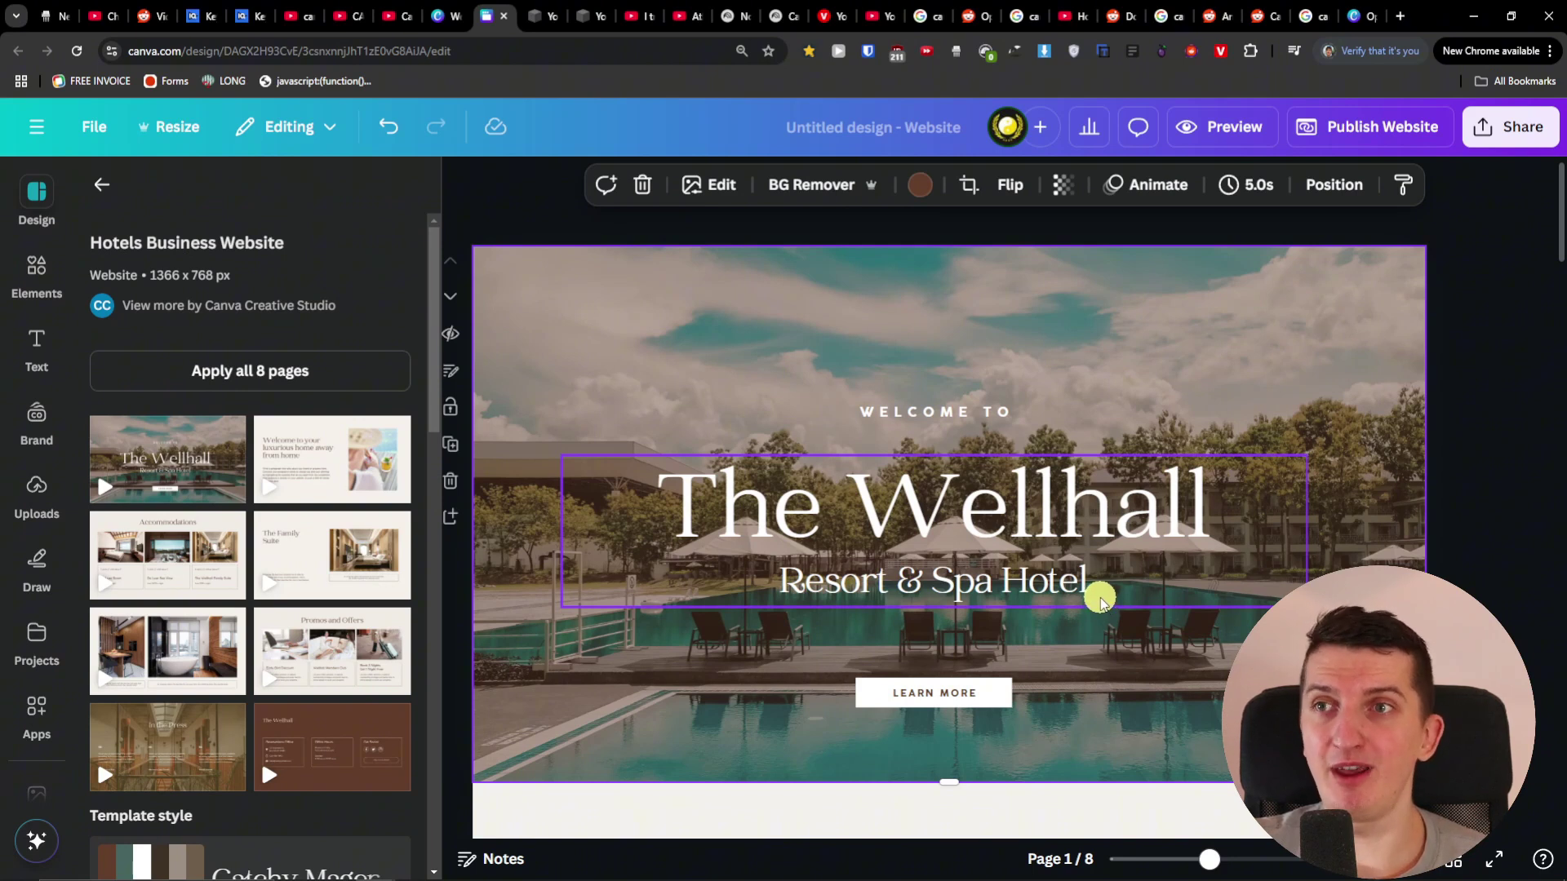
# - Add a Christmas tree graphic, rotate it about 65°, shrink it and place it top right
pyautogui.click(938, 497)
pyautogui.click(33, 265)
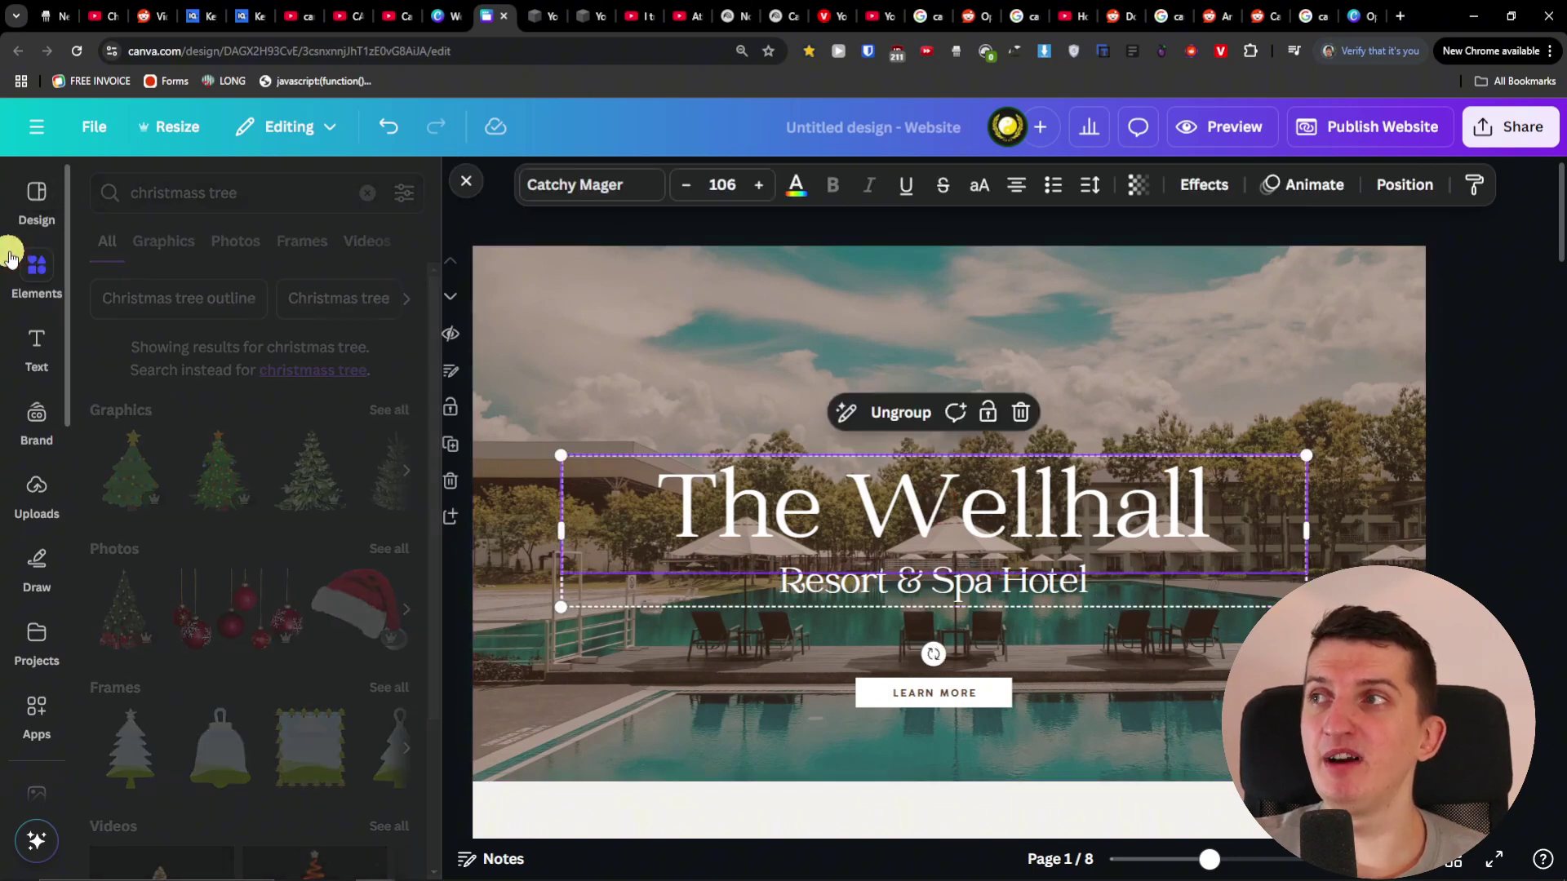
pyautogui.scroll(-2, 178, 301)
pyautogui.click(96, 296)
pyautogui.moveTo(955, 413); pyautogui.dragTo(1175, 457)
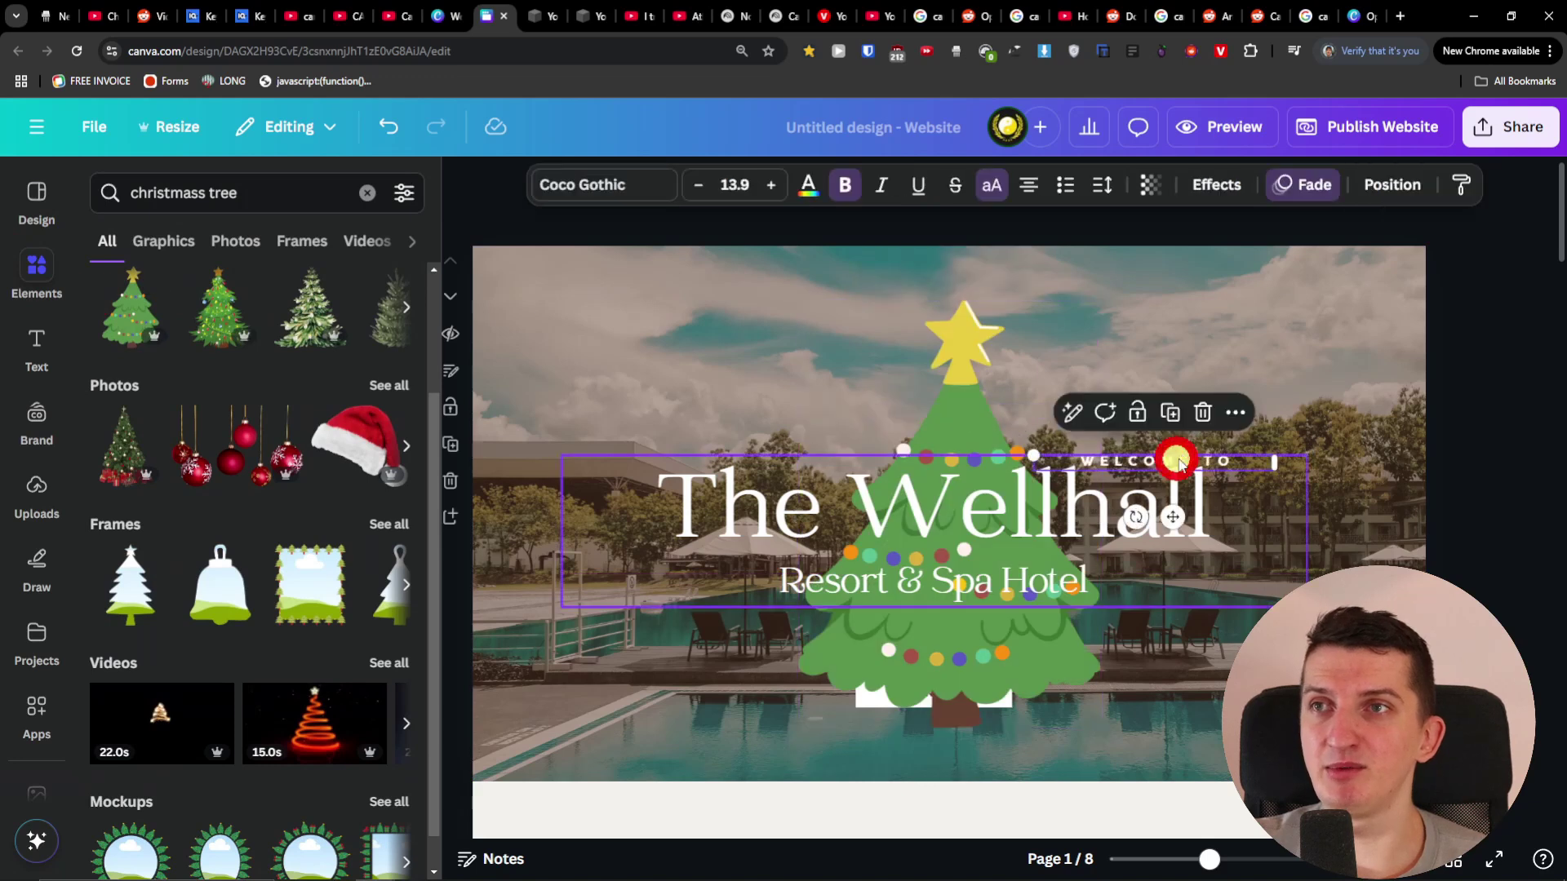
pyautogui.click(1009, 356)
pyautogui.moveTo(949, 763); pyautogui.dragTo(1183, 625)
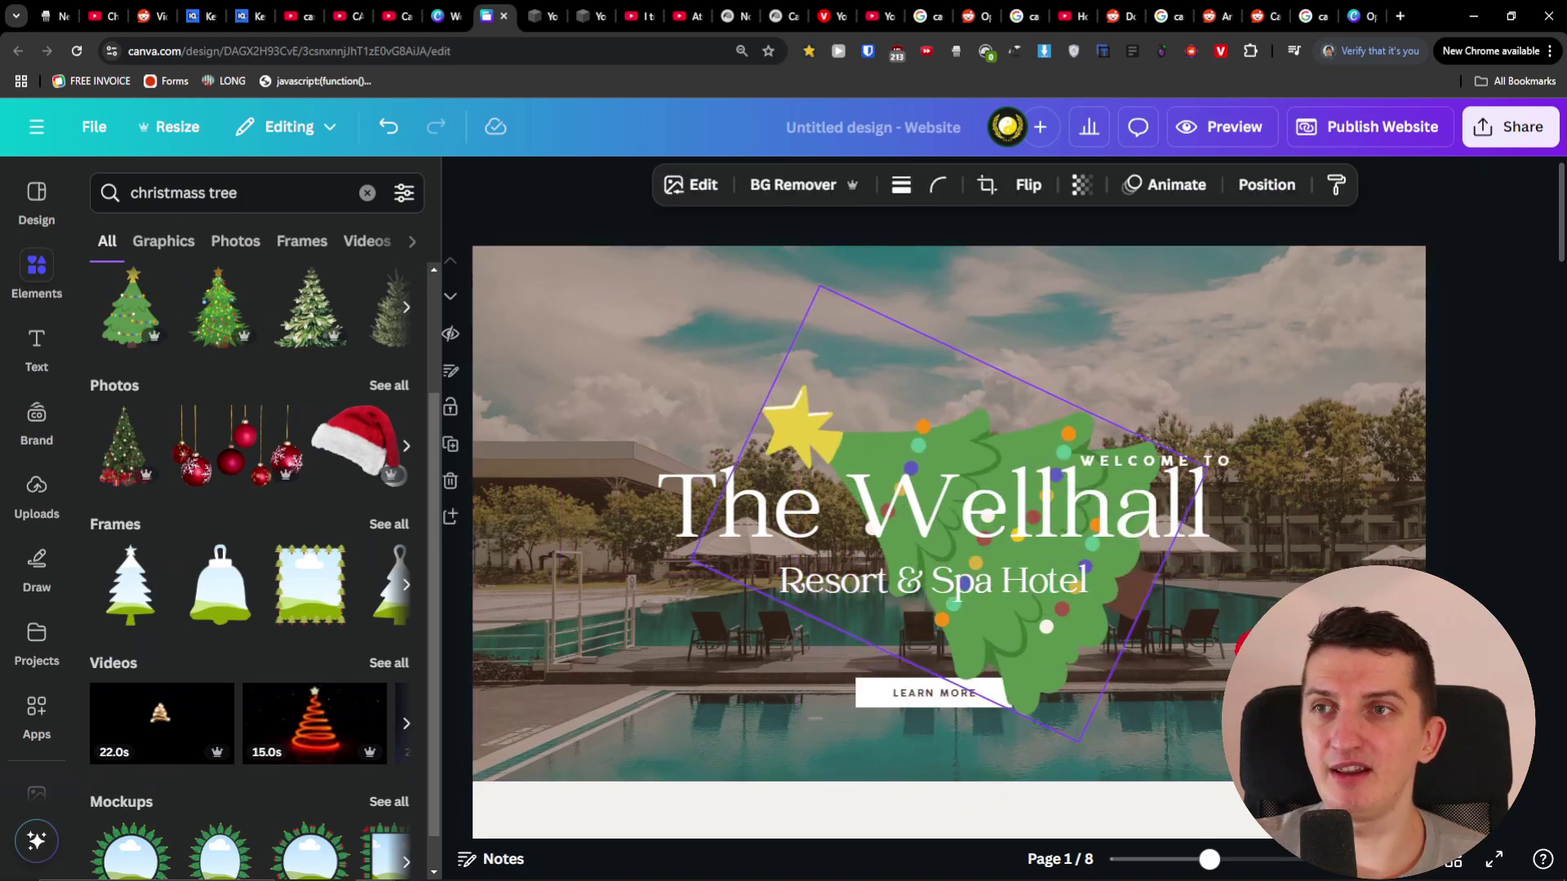
pyautogui.moveTo(818, 286); pyautogui.dragTo(959, 530)
pyautogui.moveTo(1020, 637); pyautogui.dragTo(1306, 340)
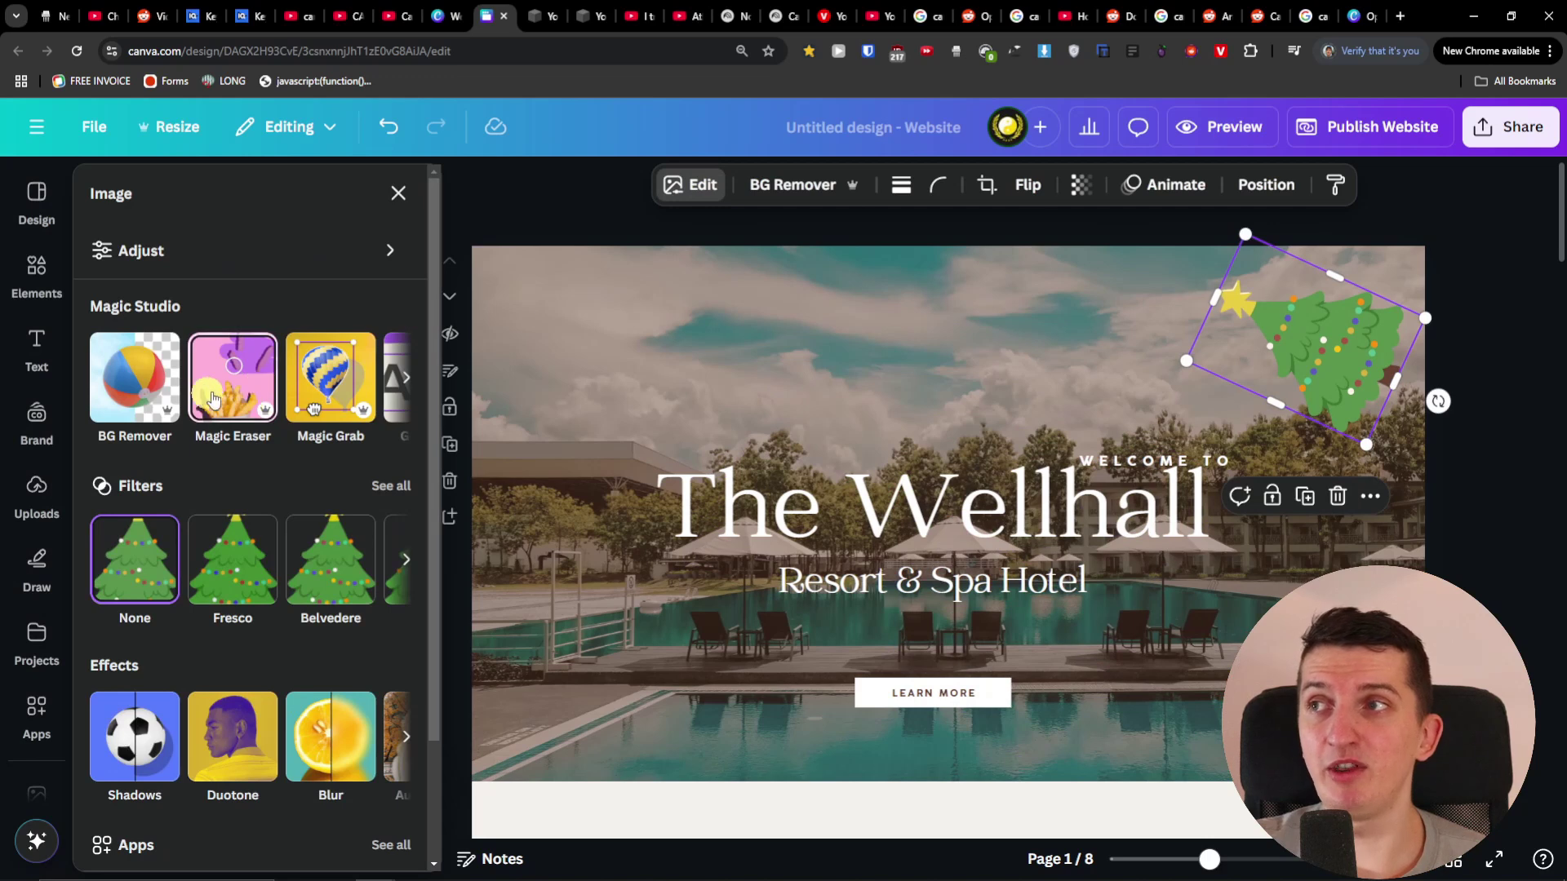
# - Resize the photo beside the welcome text to about 275 by 354 and tilt it
pyautogui.scroll(-5, 881, 501)
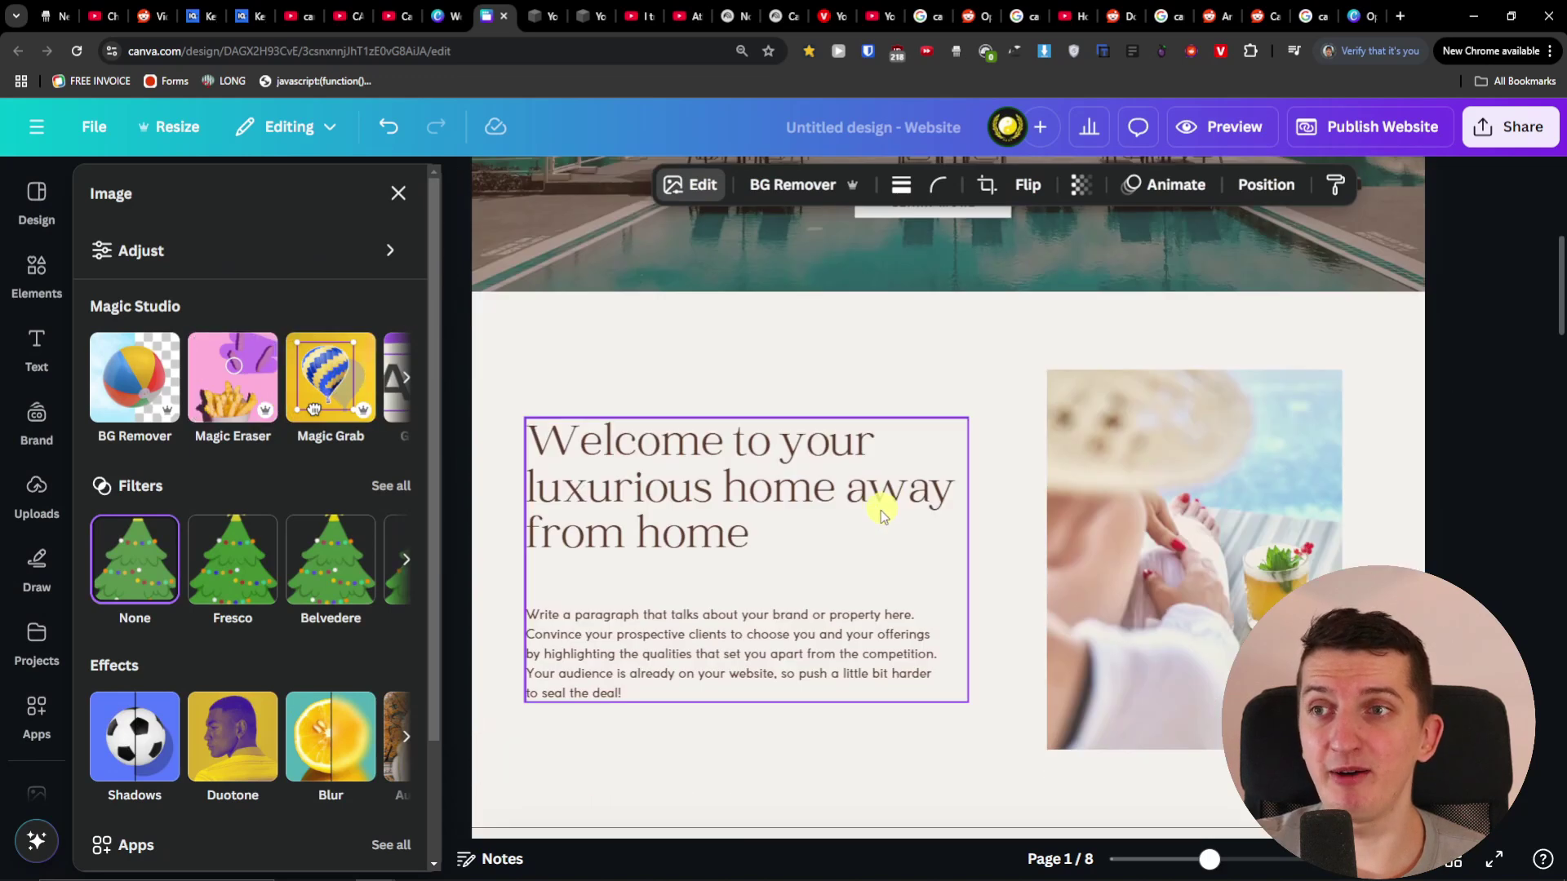
pyautogui.click(1186, 561)
pyautogui.moveTo(1172, 560)
pyautogui.mouseDown()
pyautogui.moveTo(1224, 560)
pyautogui.moveTo(1175, 560)
pyautogui.mouseUp()
pyautogui.moveTo(1053, 374); pyautogui.dragTo(1168, 454)
pyautogui.moveTo(1189, 675); pyautogui.dragTo(1094, 675)
# - Tilt the welcome heading-and-paragraph group to about -7°, then move down to page 4
pyautogui.click(781, 548)
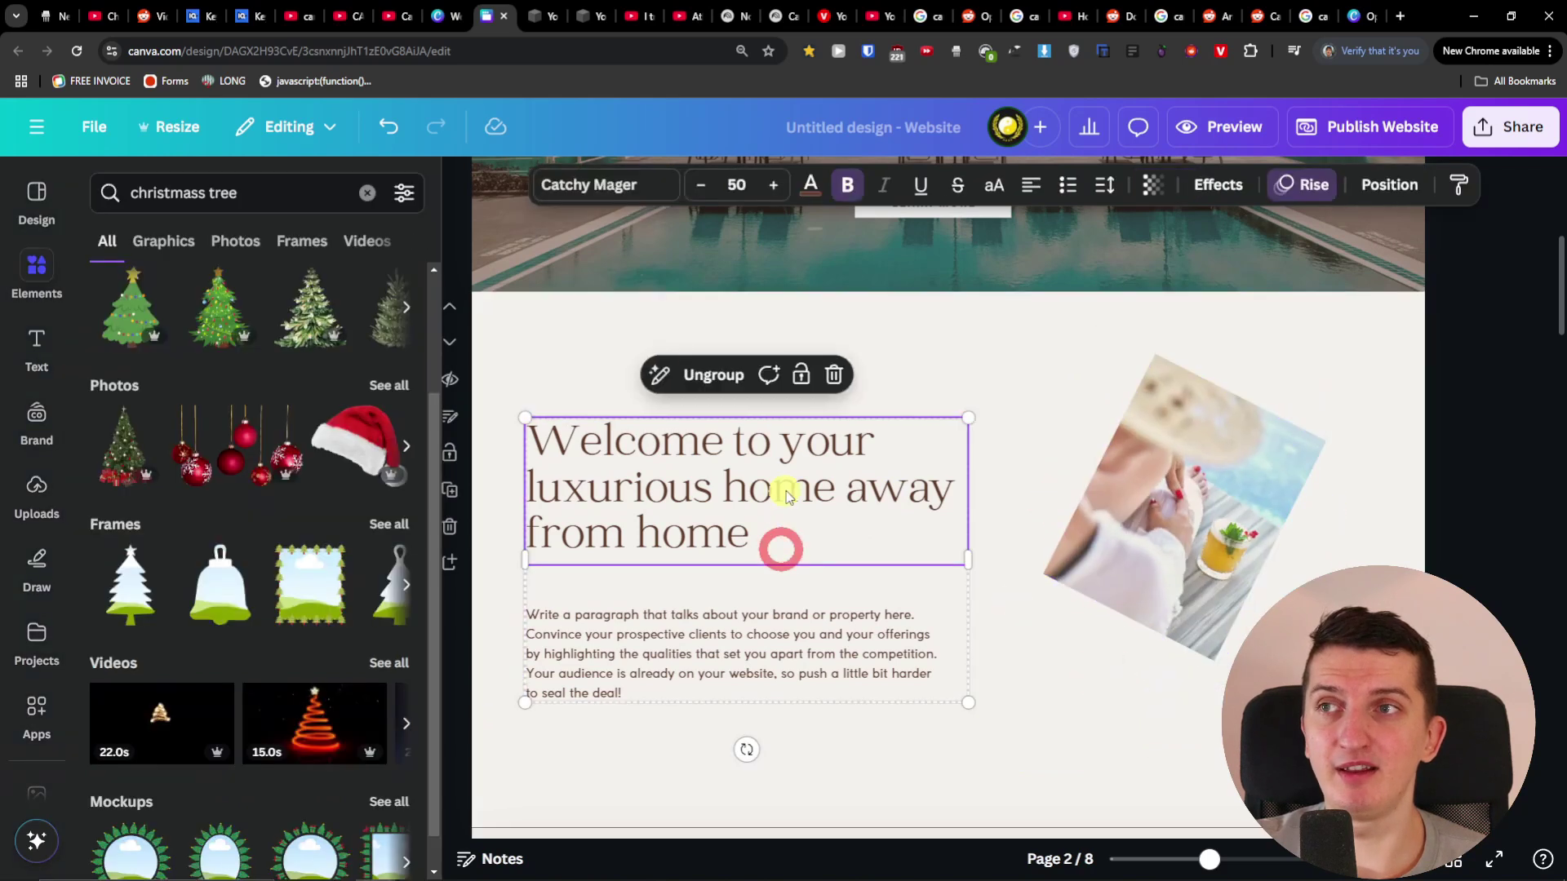
pyautogui.moveTo(746, 749); pyautogui.dragTo(776, 675)
pyautogui.moveTo(730, 481); pyautogui.dragTo(797, 493)
pyautogui.scroll(4, 933, 563)
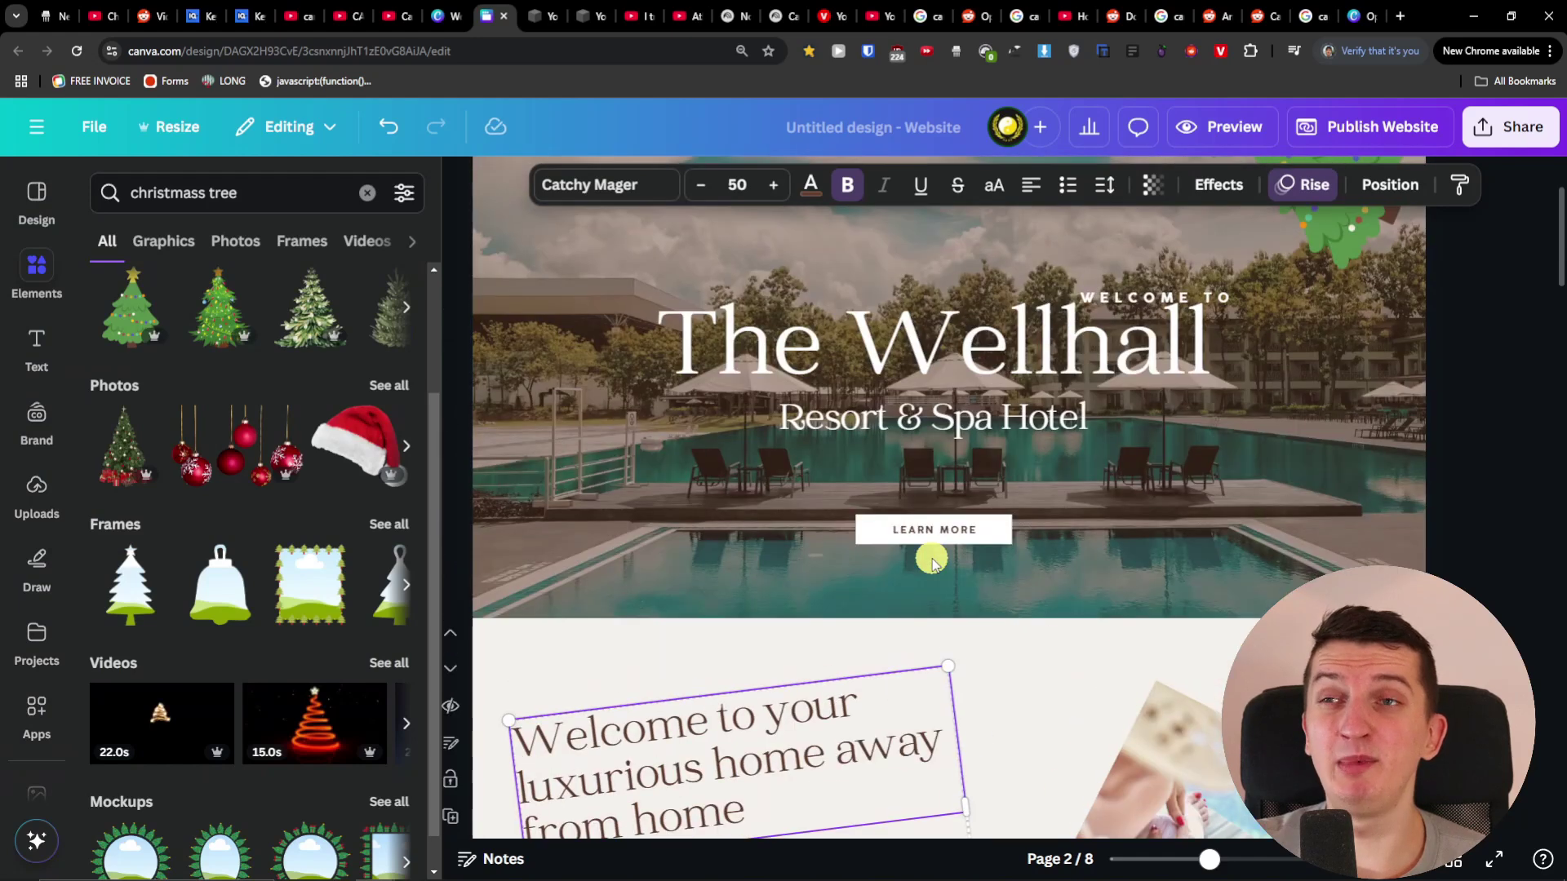
pyautogui.scroll(2, 932, 563)
pyautogui.scroll(-8, 1137, 696)
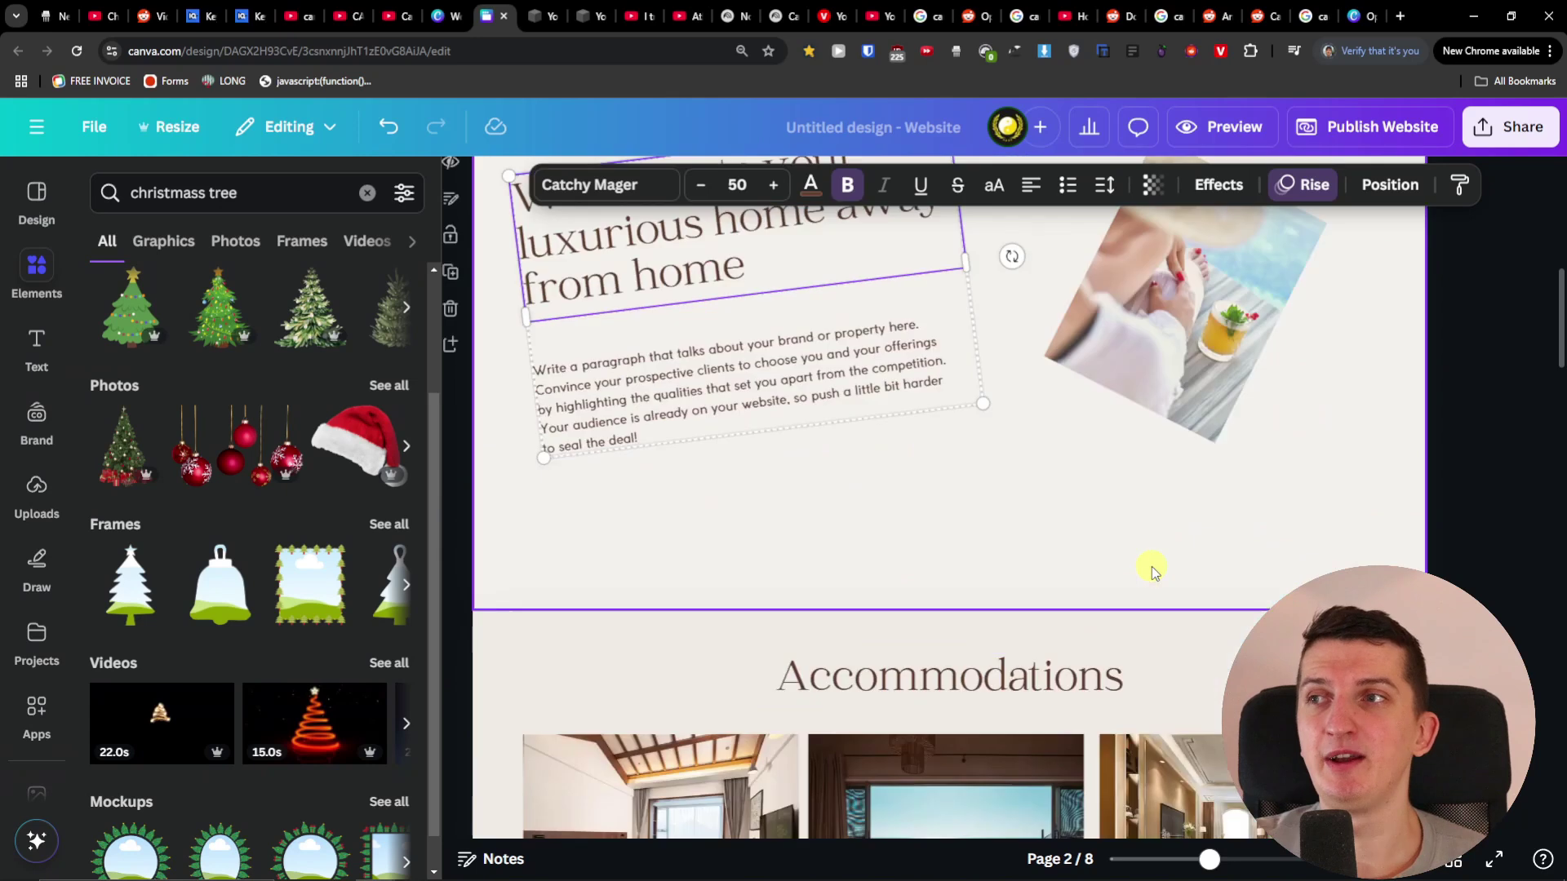
pyautogui.scroll(-10, 1152, 566)
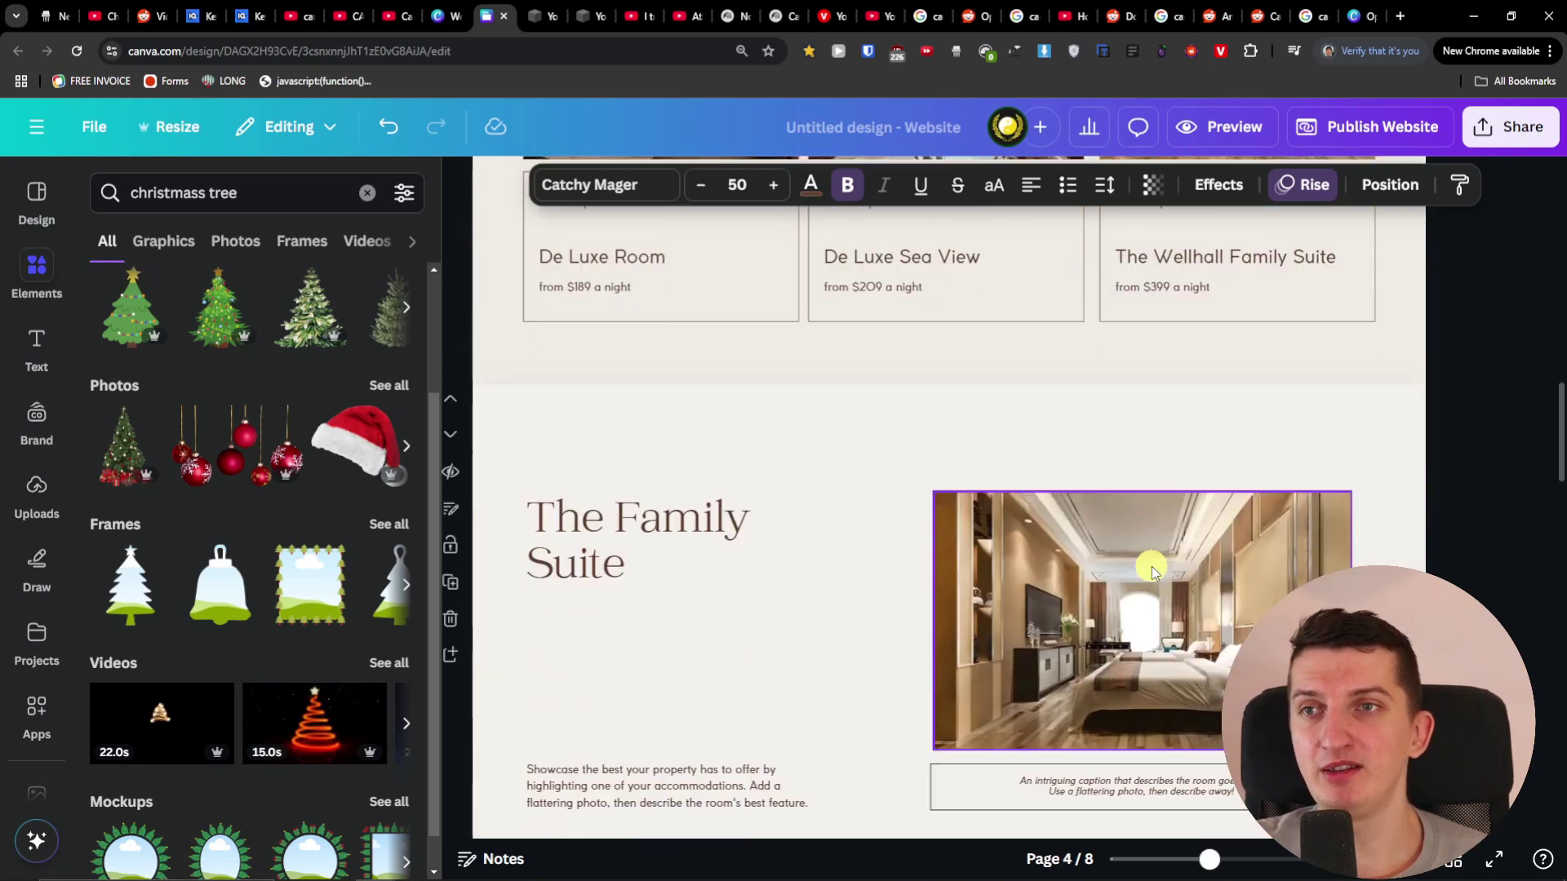
pyautogui.scroll(-4, 1152, 567)
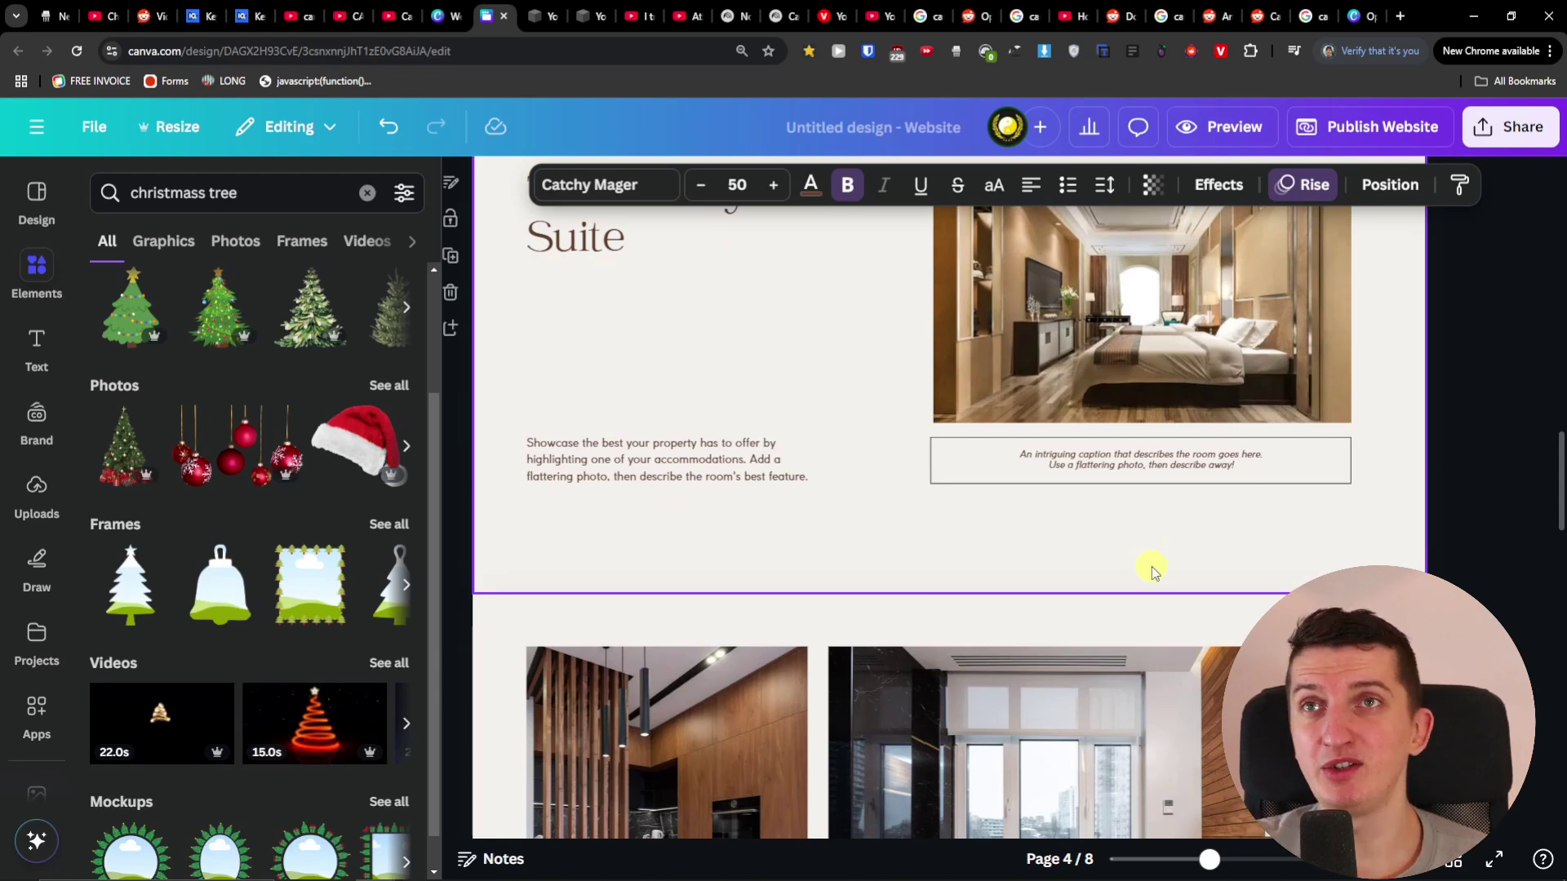
pyautogui.scroll(-2, 1152, 566)
pyautogui.scroll(5, 1153, 566)
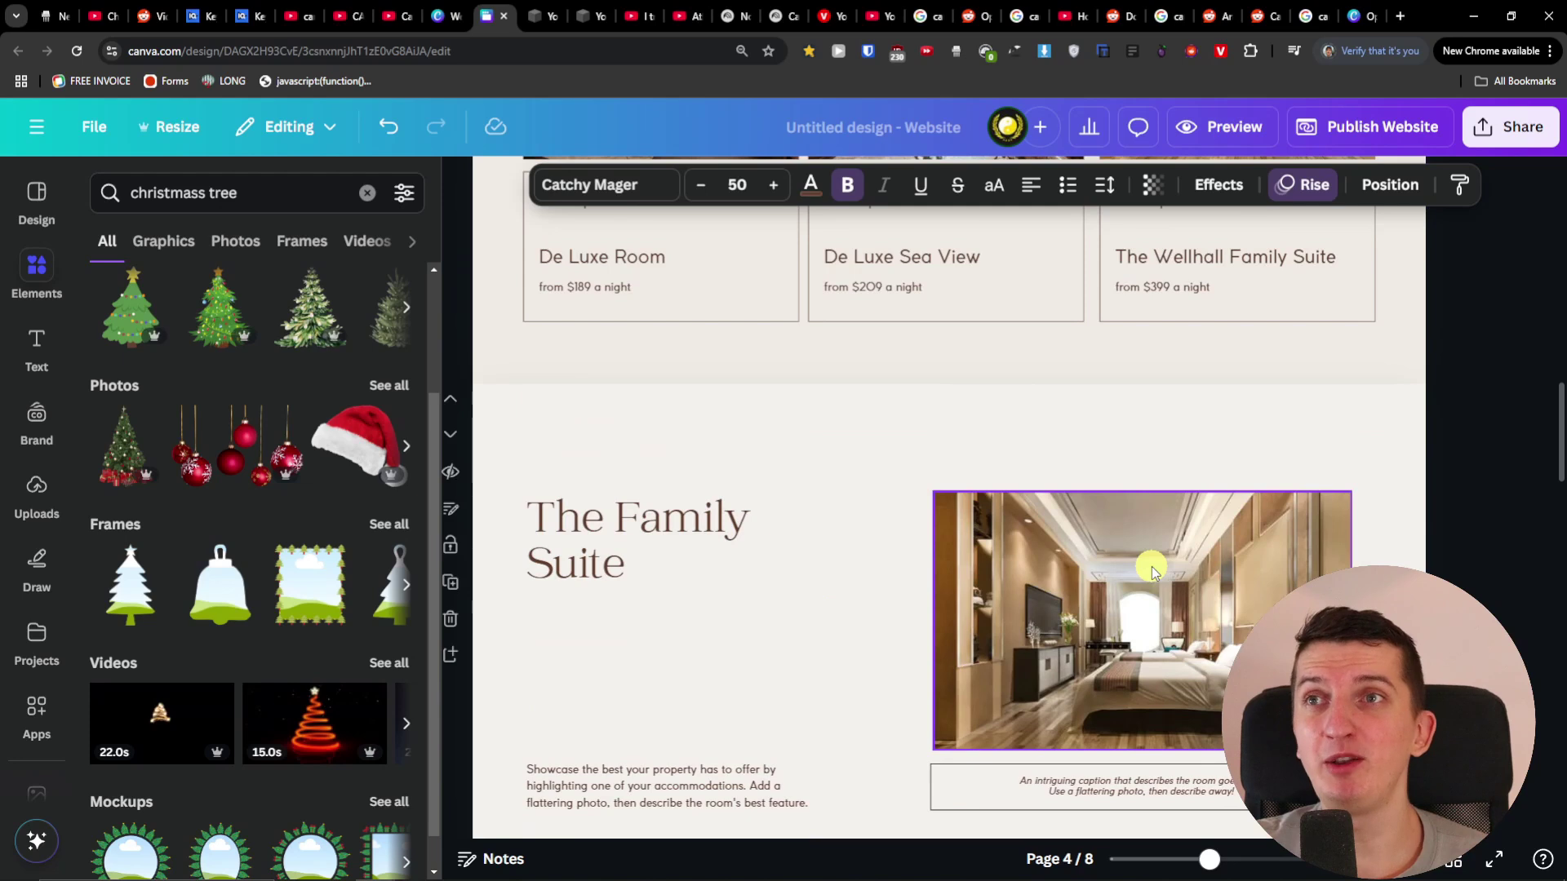
# - Open the full-screen preview and scroll through the rooms, offers and interior photo gallery
pyautogui.click(1242, 131)
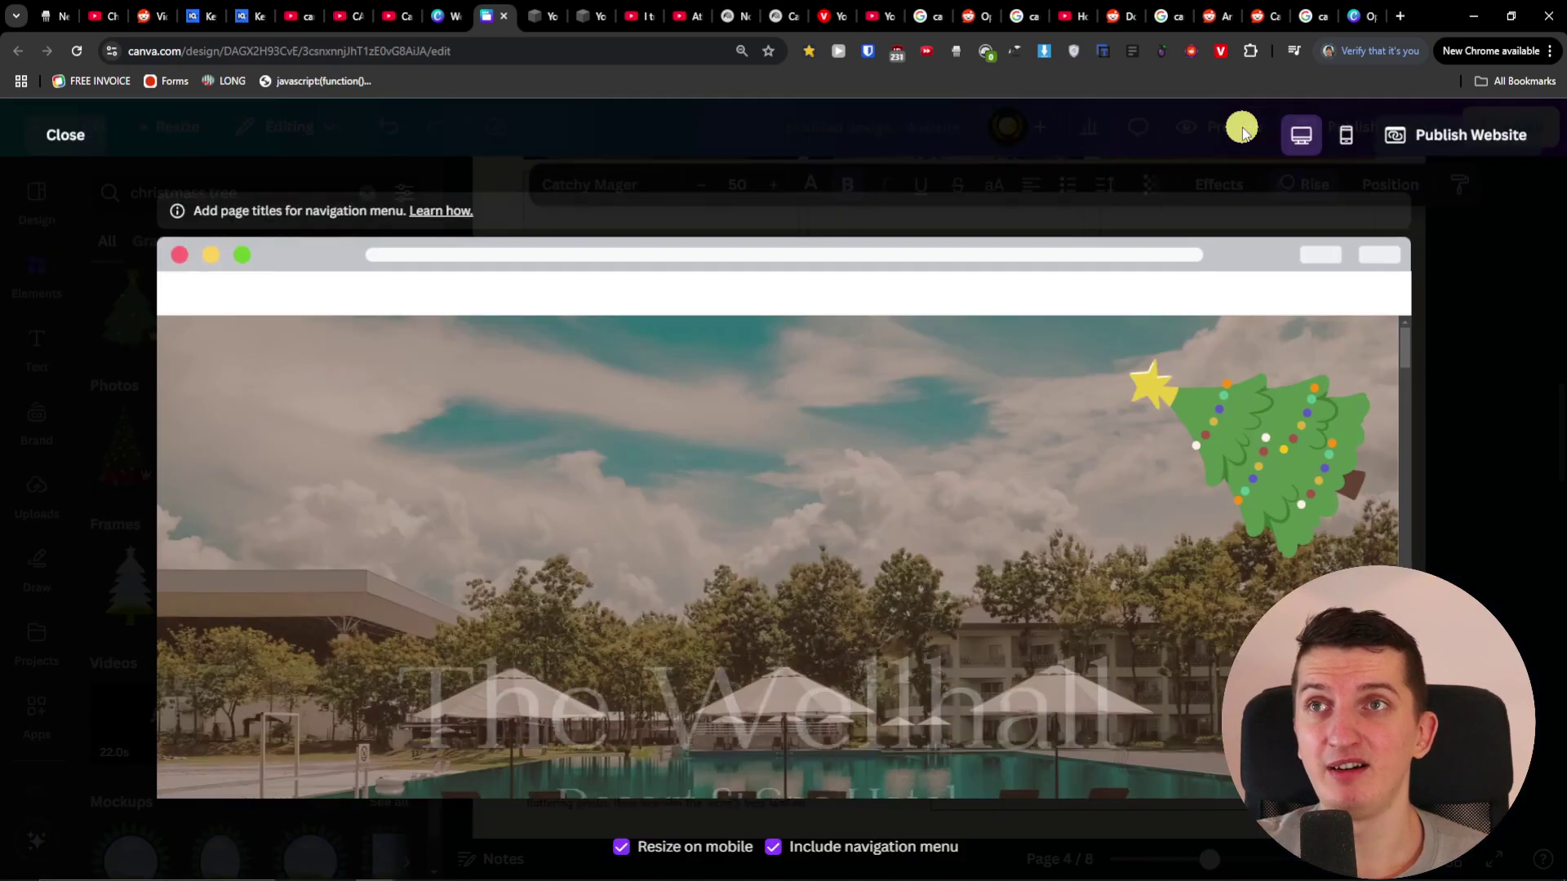
pyautogui.scroll(-5, 1015, 550)
pyautogui.scroll(-10, 1015, 550)
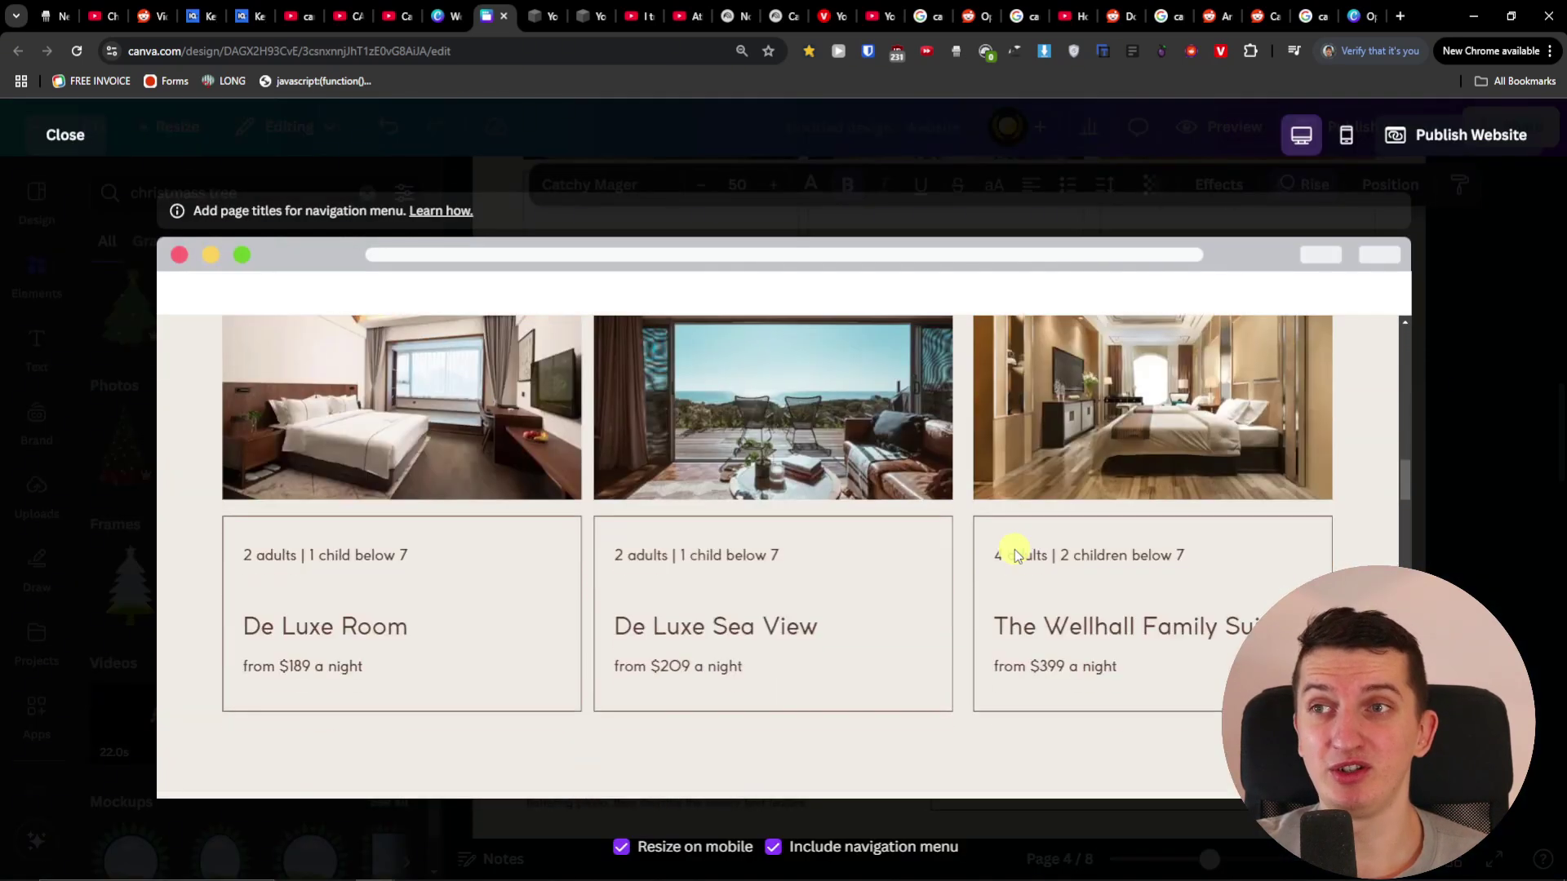
pyautogui.scroll(-5, 1016, 551)
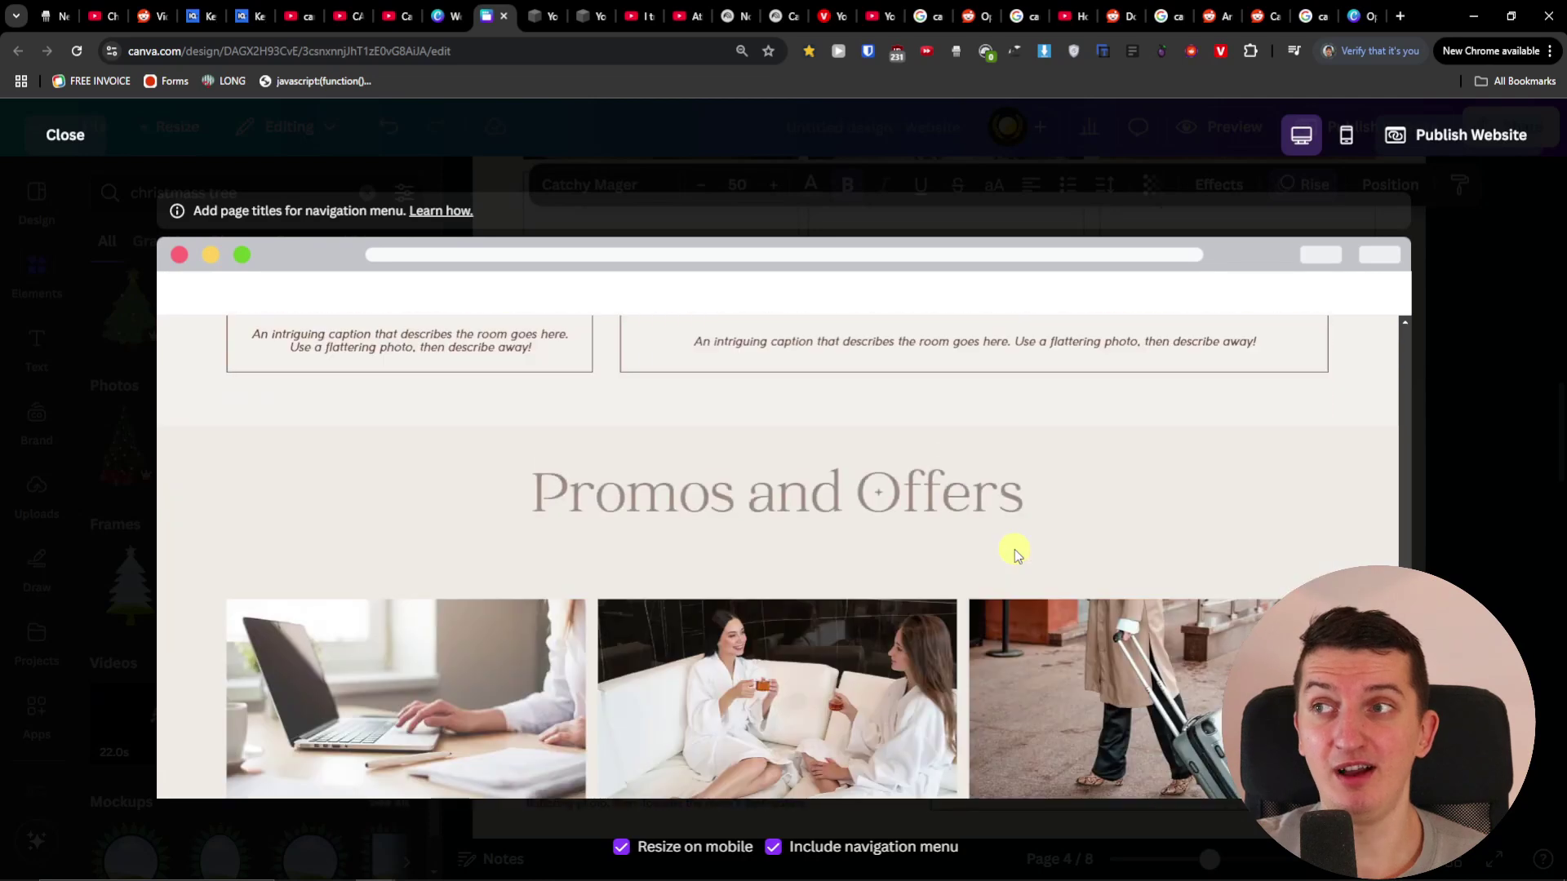
pyautogui.scroll(7, 1016, 550)
pyautogui.scroll(-2, 1015, 551)
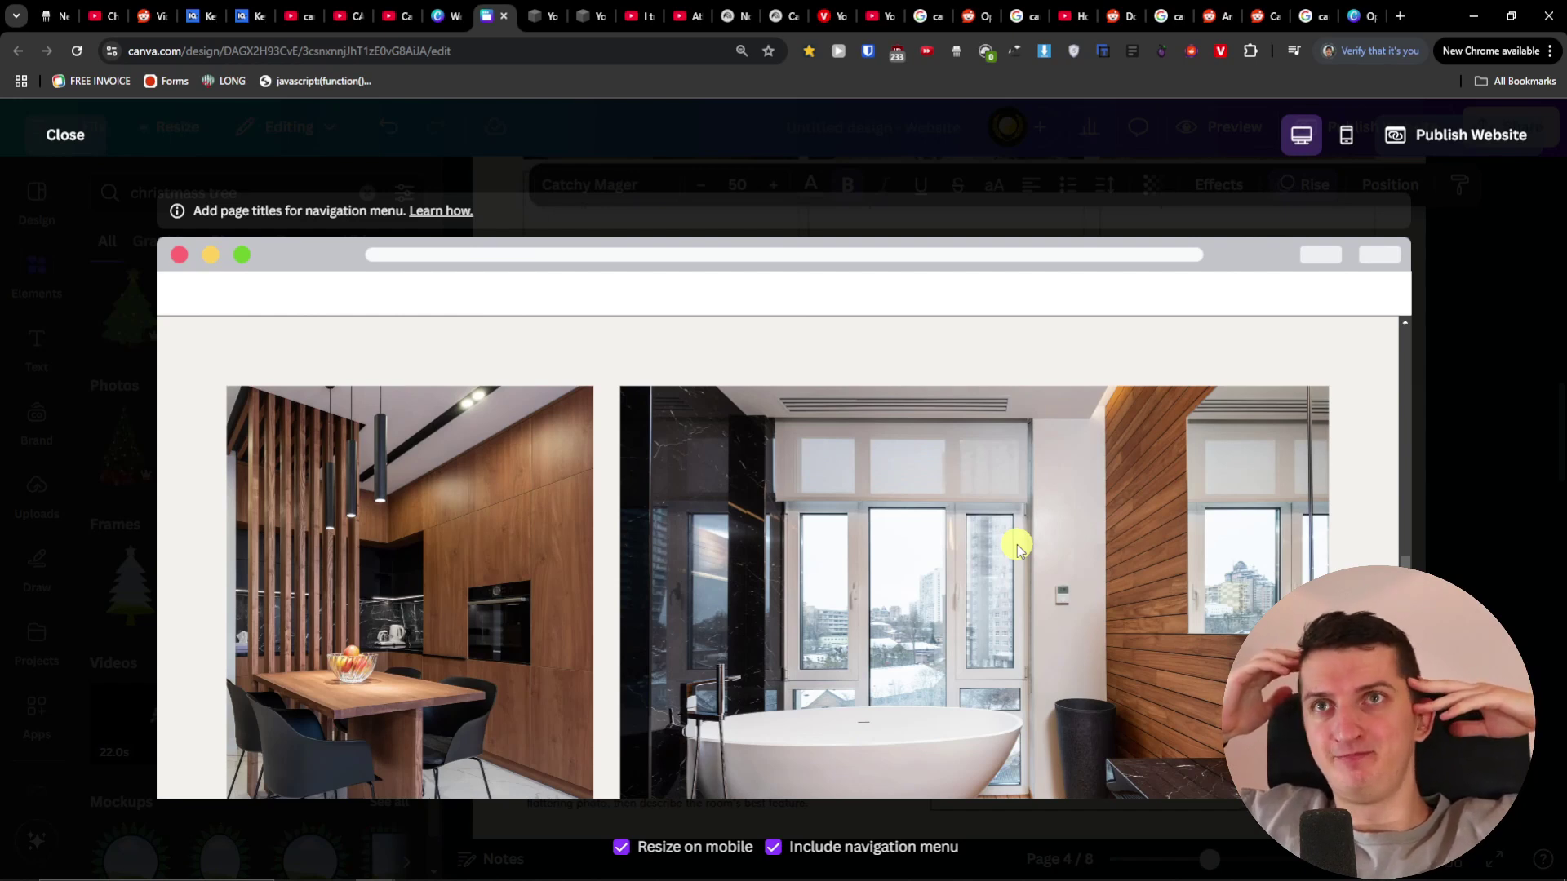
# - Exit the preview, glance through the Text panel, then show the template's pages and style in Design
pyautogui.click(65, 134)
pyautogui.click(56, 353)
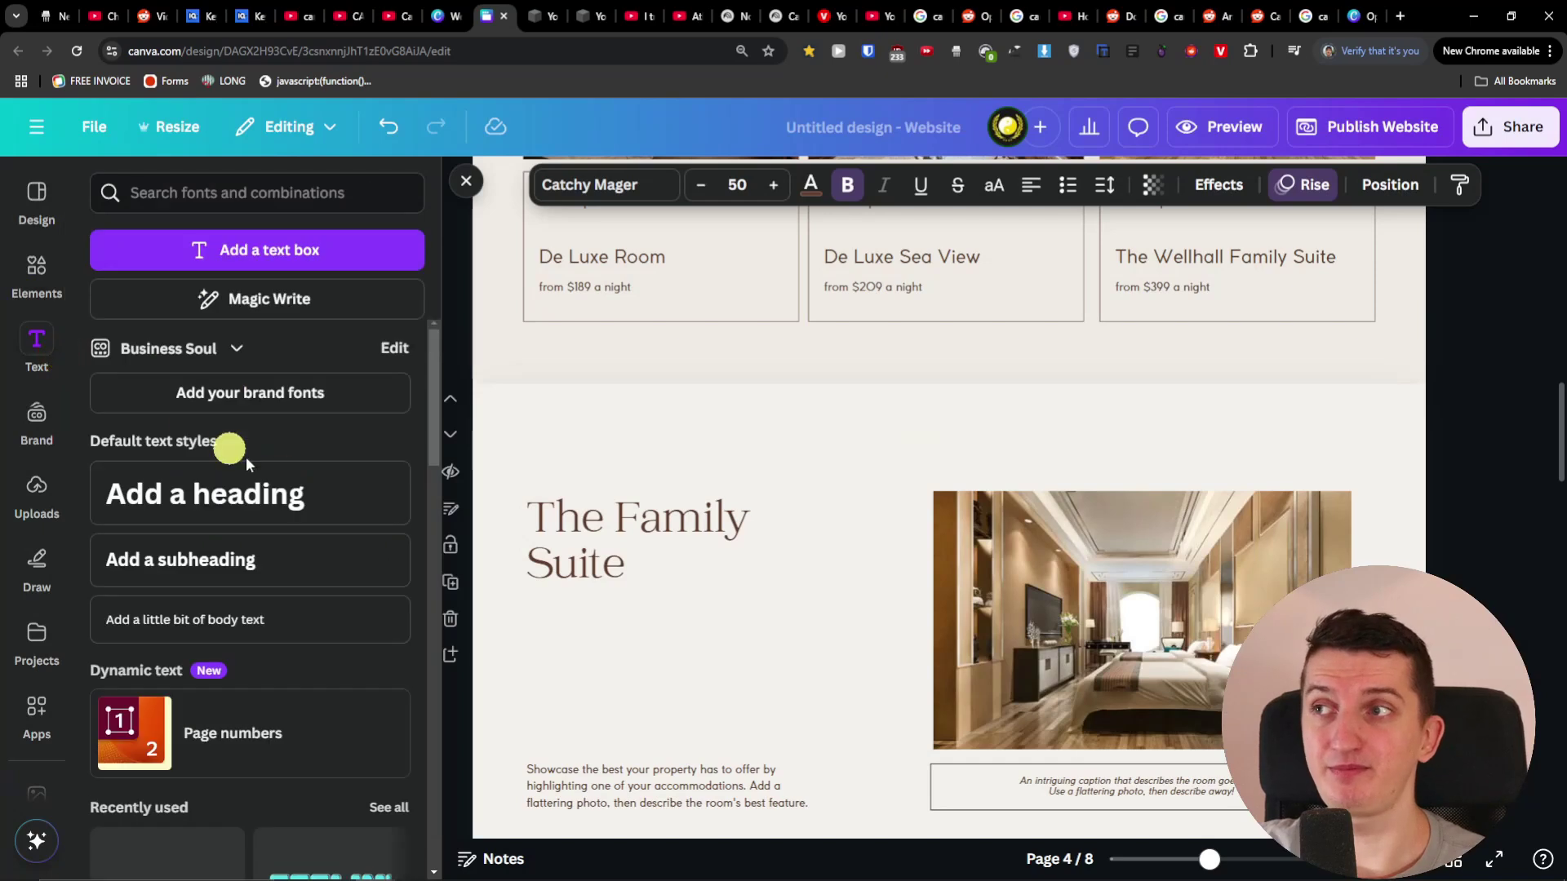
pyautogui.scroll(-3, 277, 472)
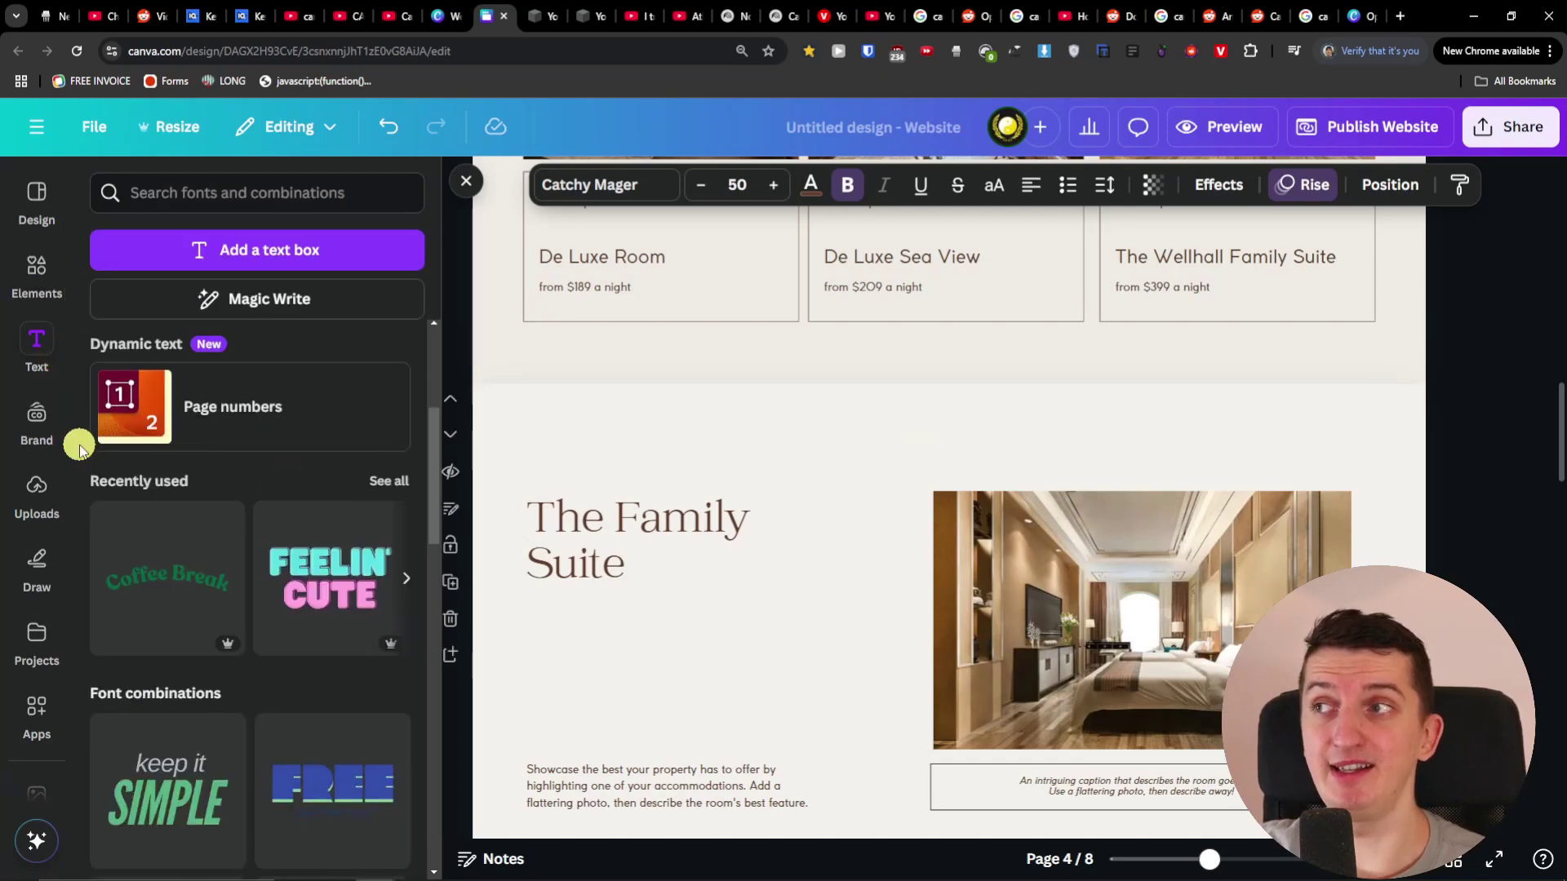
pyautogui.click(38, 201)
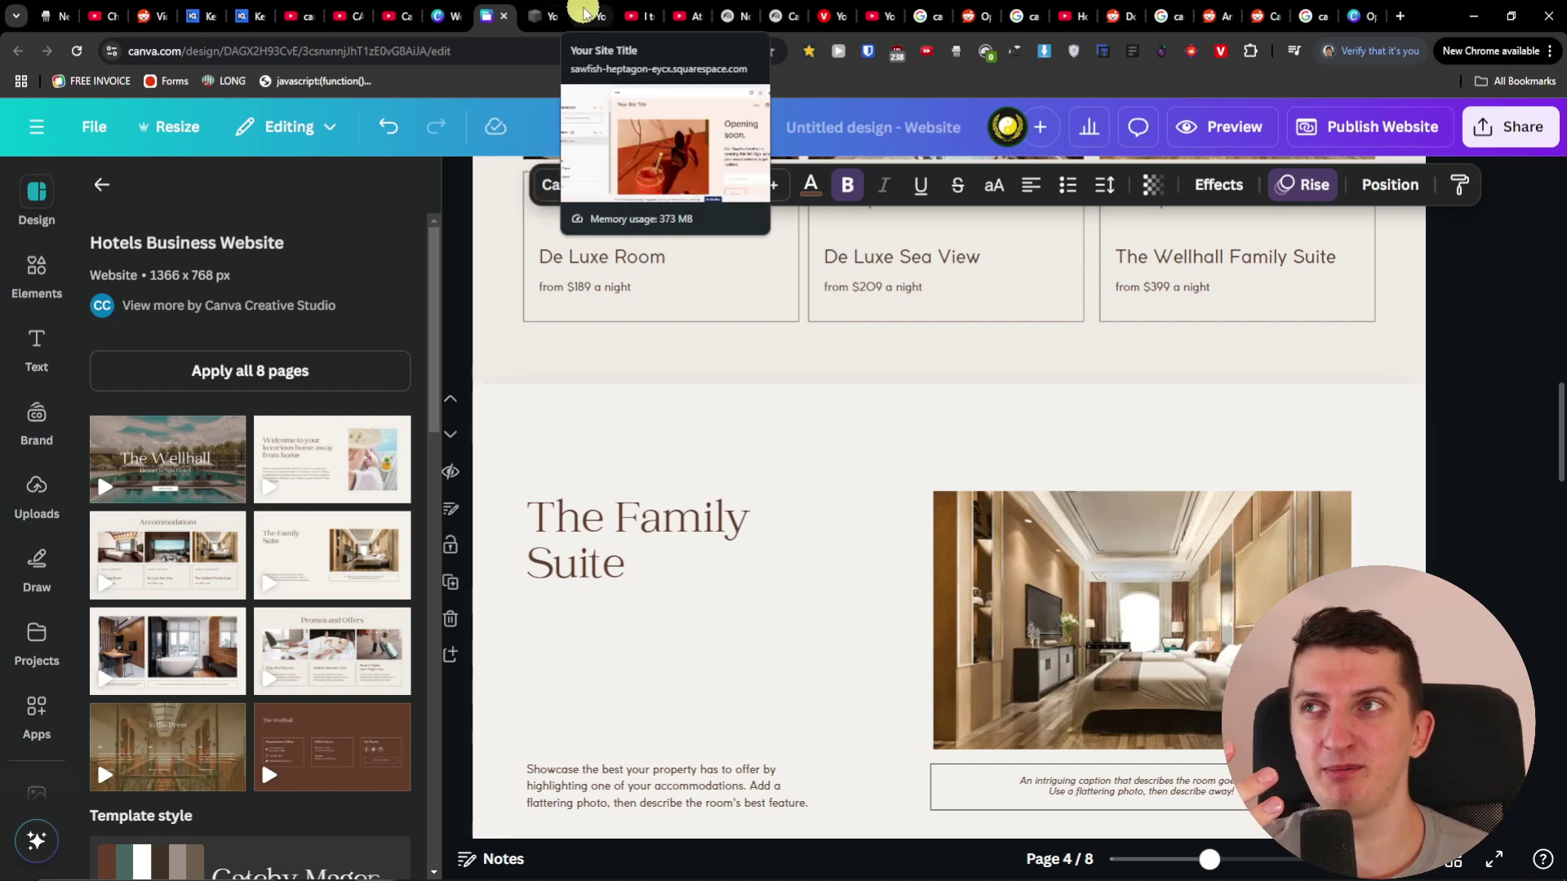
# - In Squarespace, edit the Home page and browse the Digital Products section layouts without adding one
pyautogui.click(585, 14)
pyautogui.scroll(-4, 909, 675)
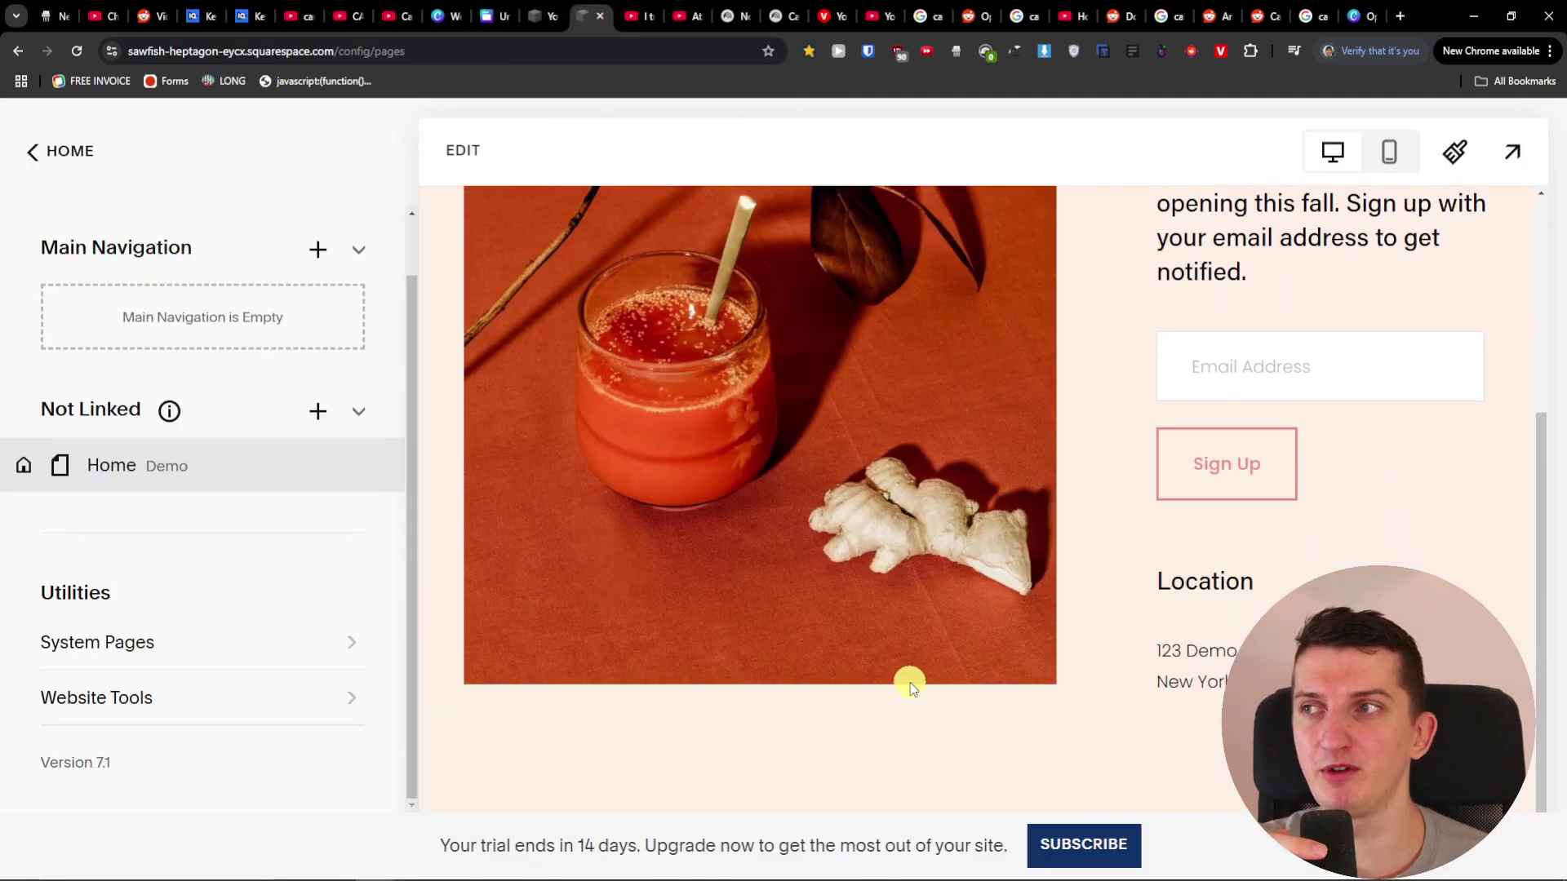
pyautogui.click(911, 688)
pyautogui.scroll(-2, 762, 535)
pyautogui.click(775, 557)
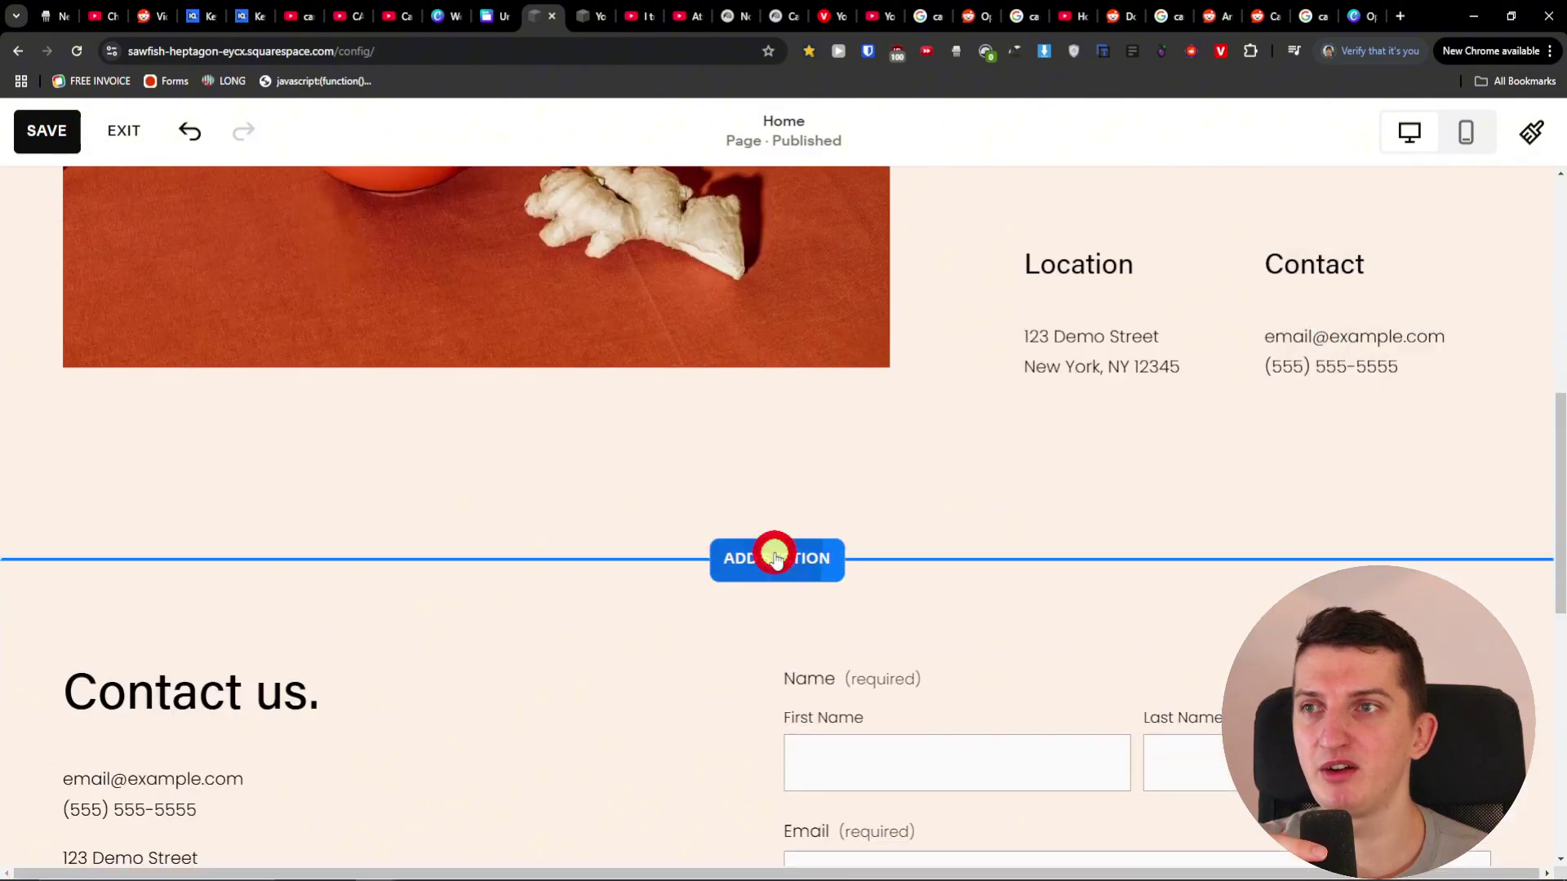
pyautogui.scroll(-5, 307, 501)
pyautogui.click(349, 498)
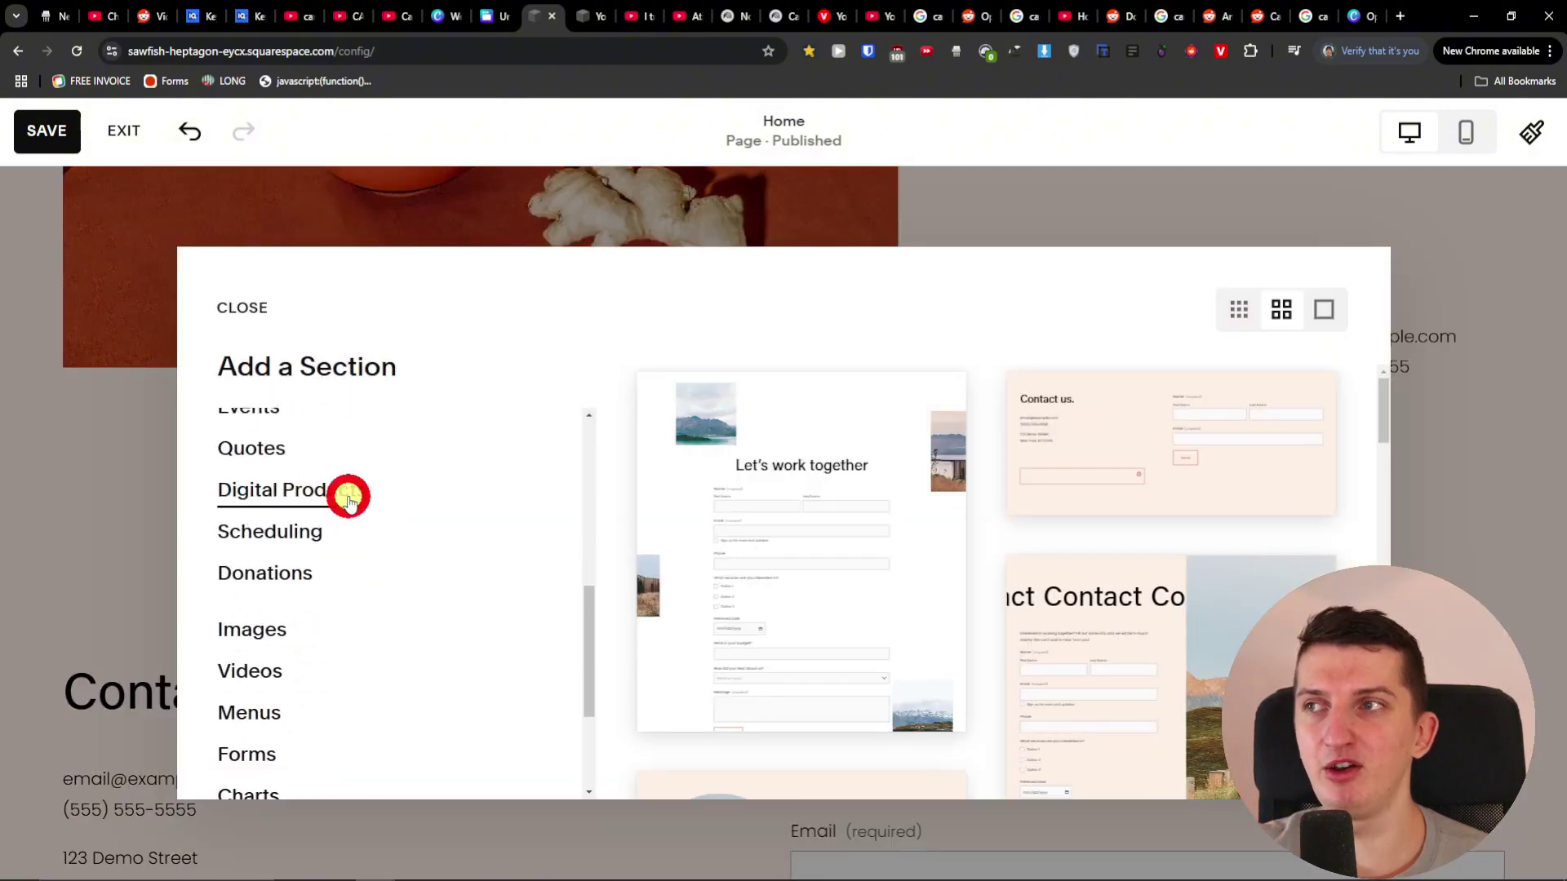
pyautogui.scroll(-2, 349, 493)
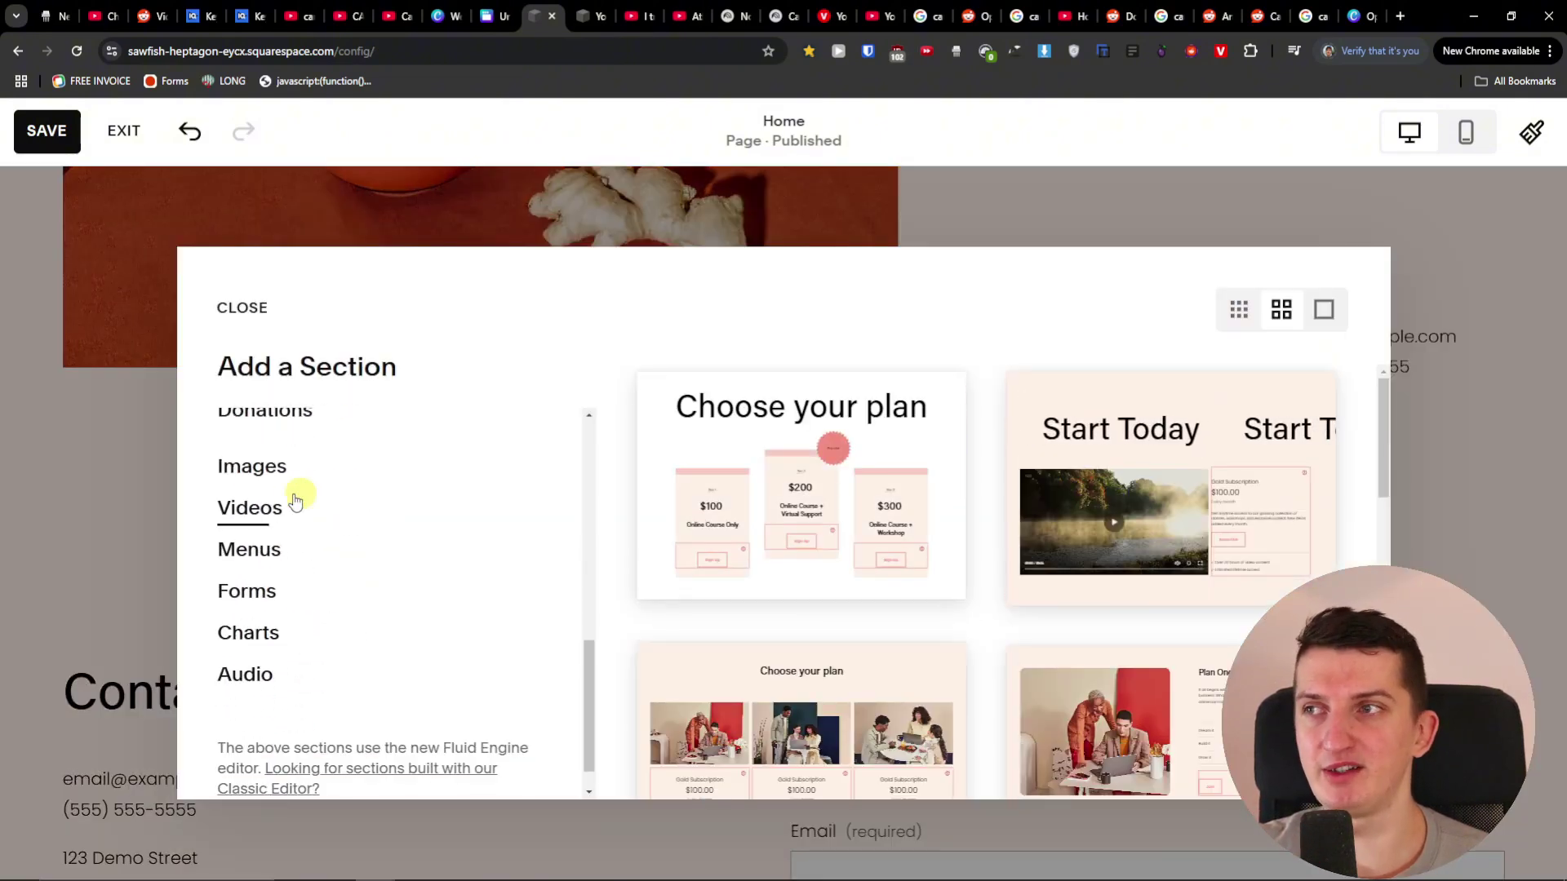
pyautogui.click(144, 286)
# - Scroll through the list of content blocks and close it without adding any
pyautogui.click(129, 216)
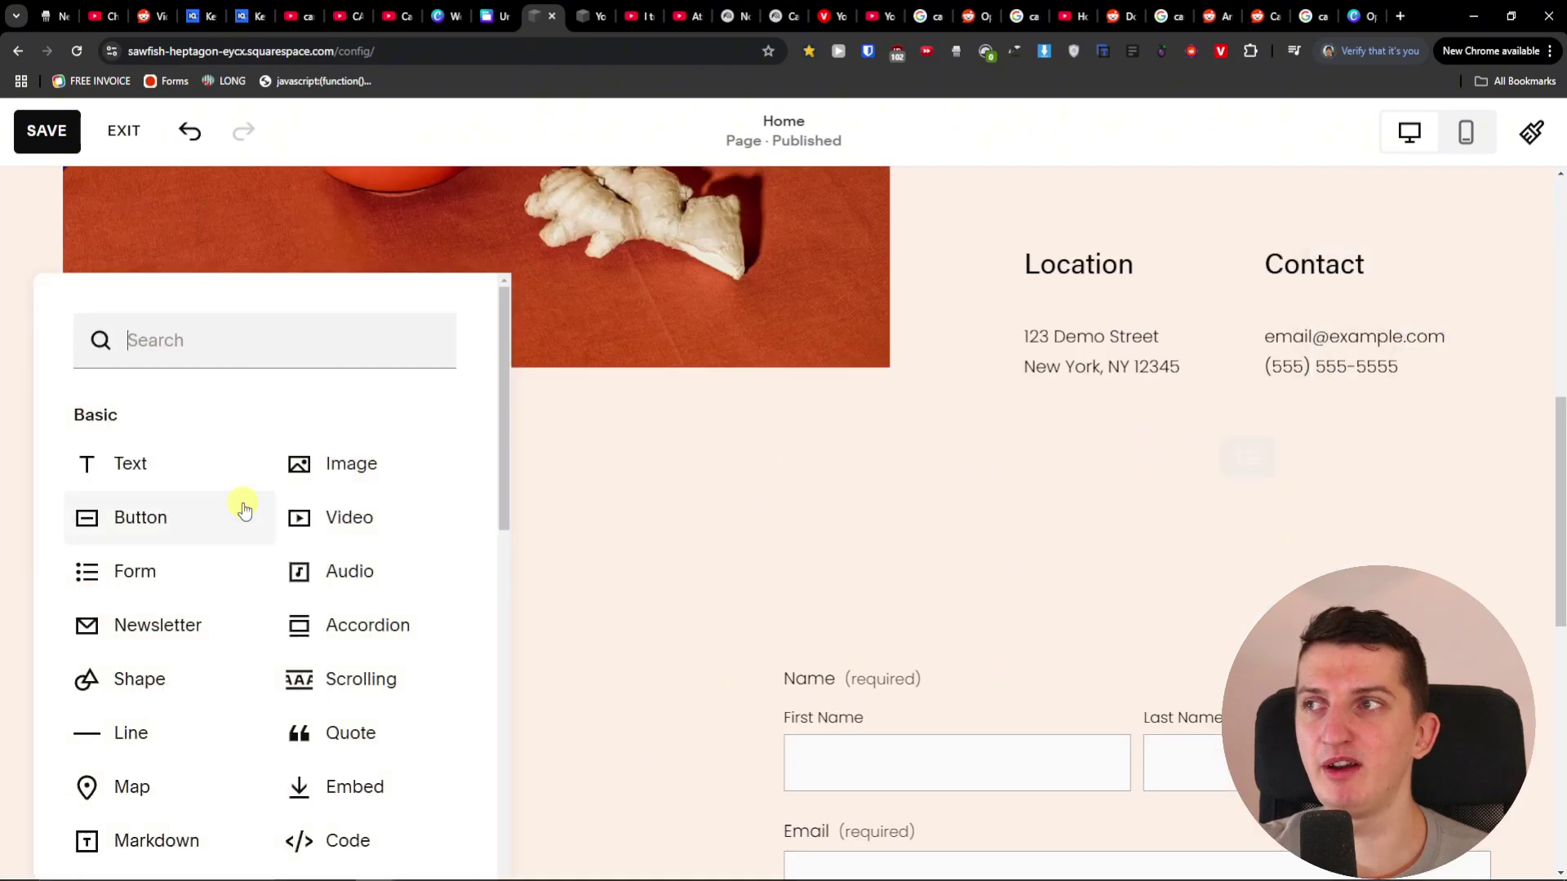
pyautogui.scroll(-2, 245, 511)
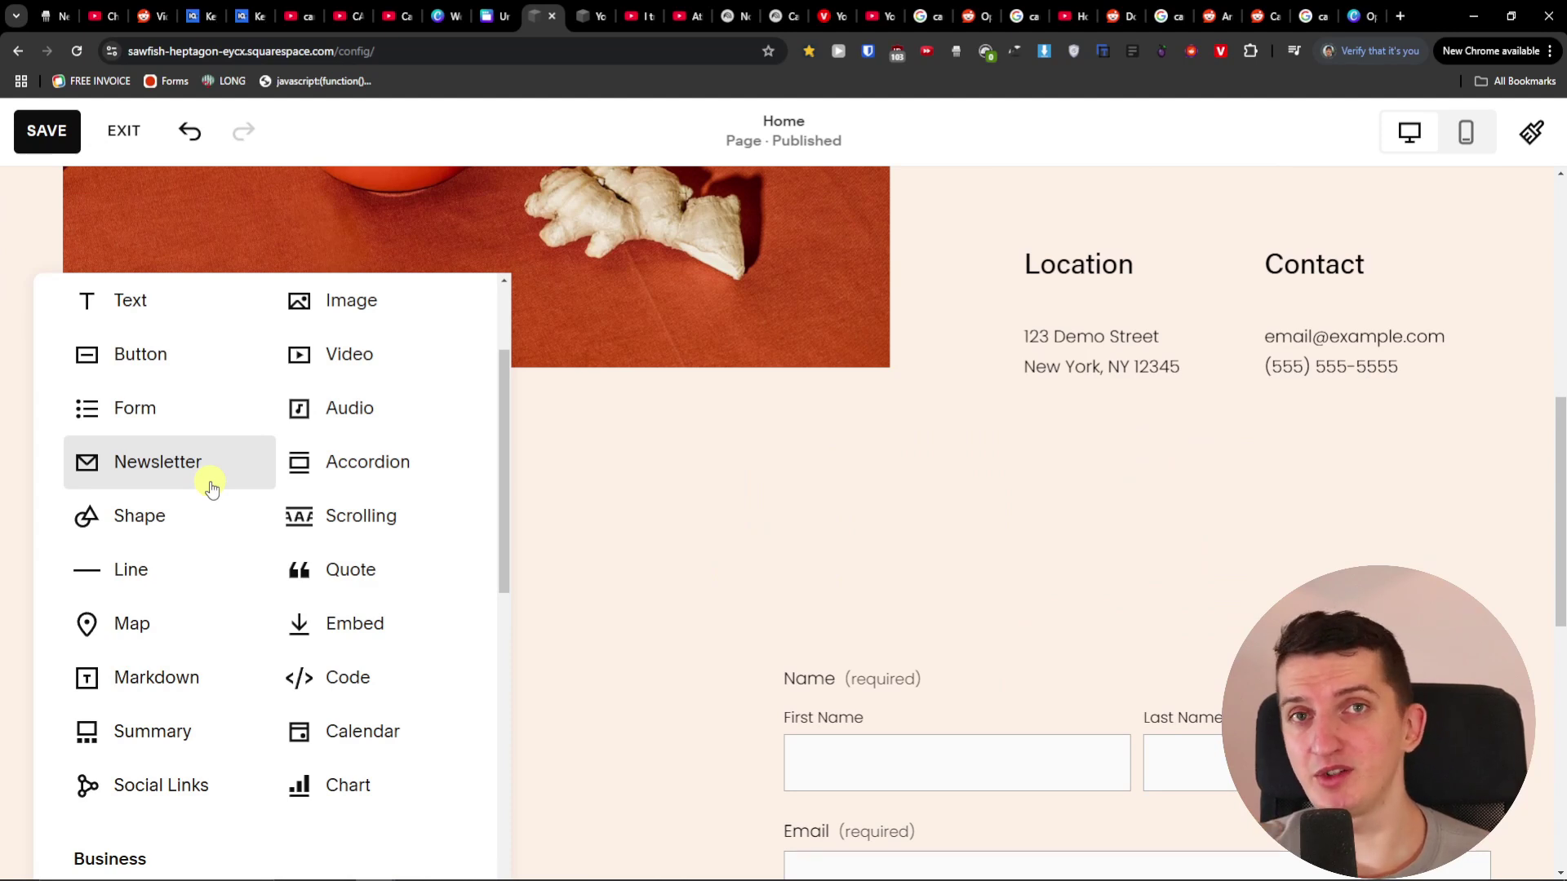
pyautogui.scroll(2, 231, 483)
pyautogui.scroll(-2, 322, 496)
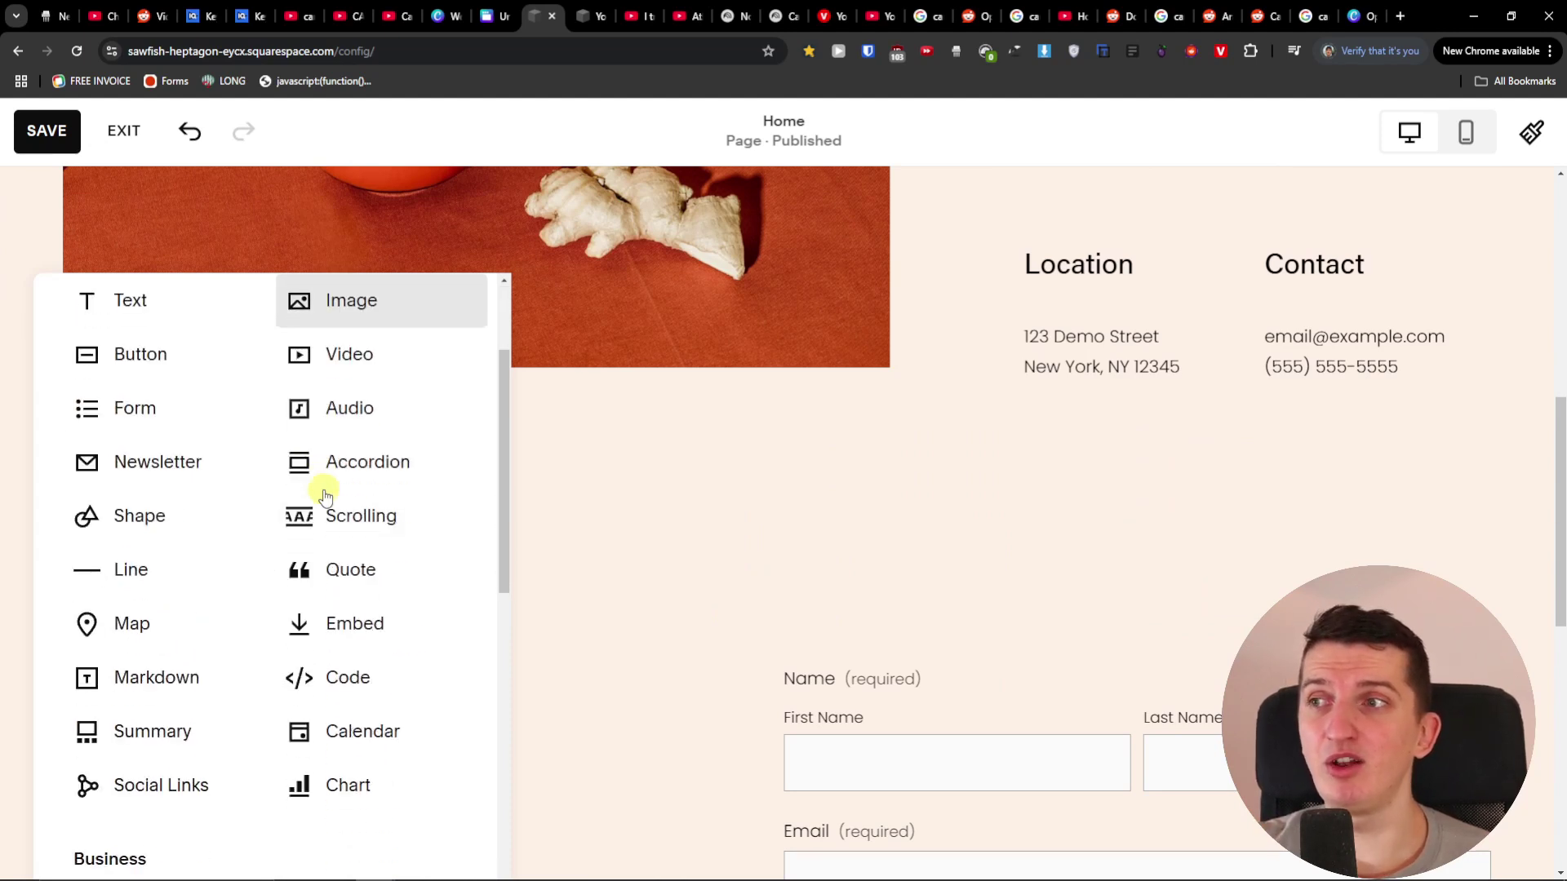
pyautogui.scroll(-2, 377, 566)
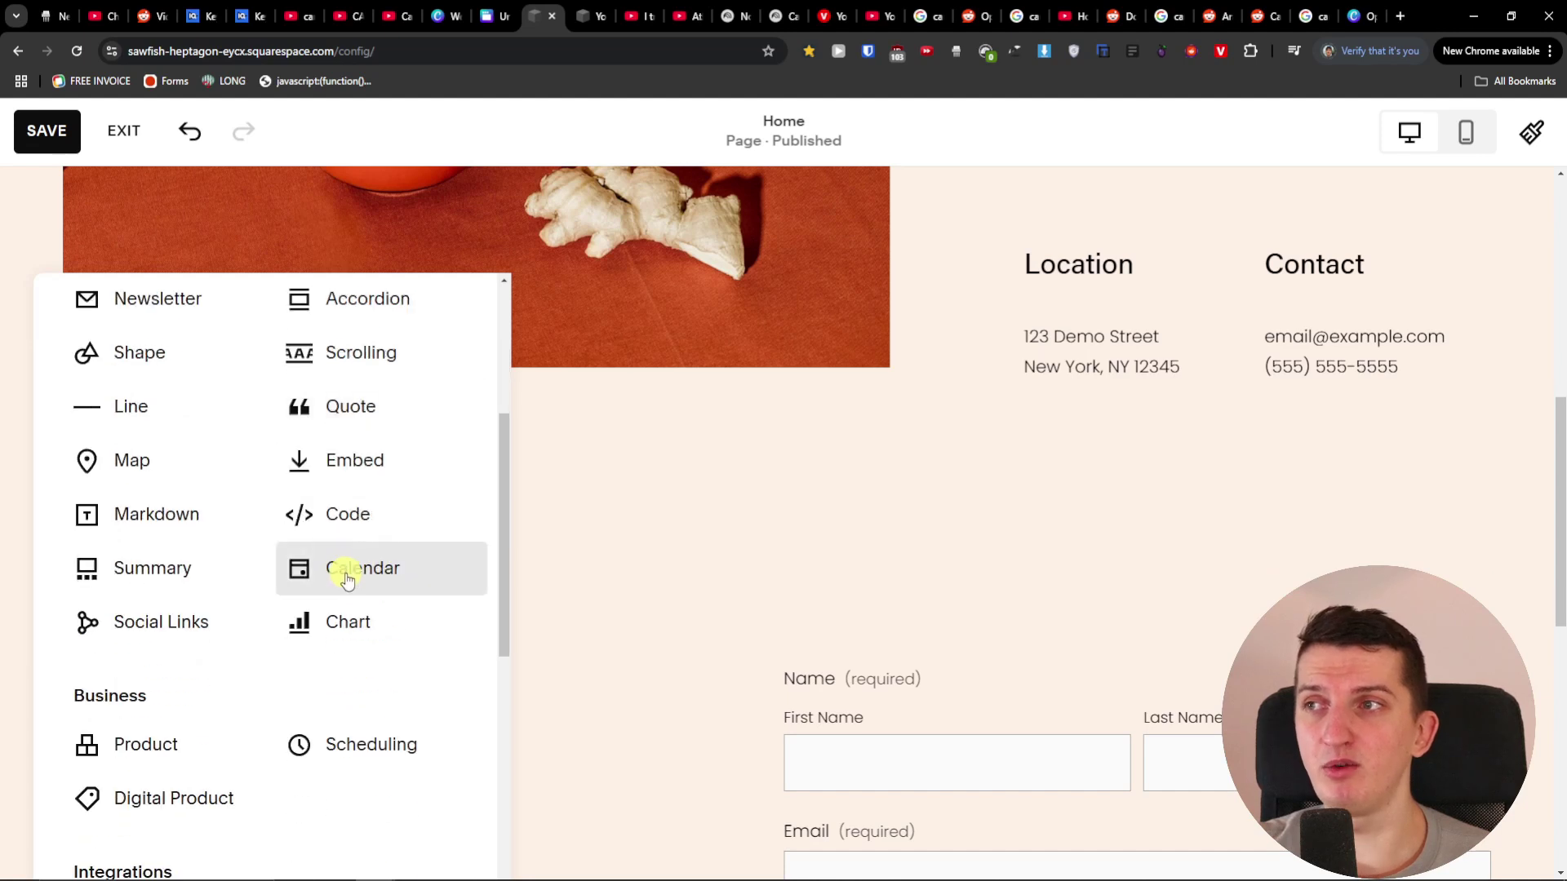
pyautogui.scroll(-2, 182, 489)
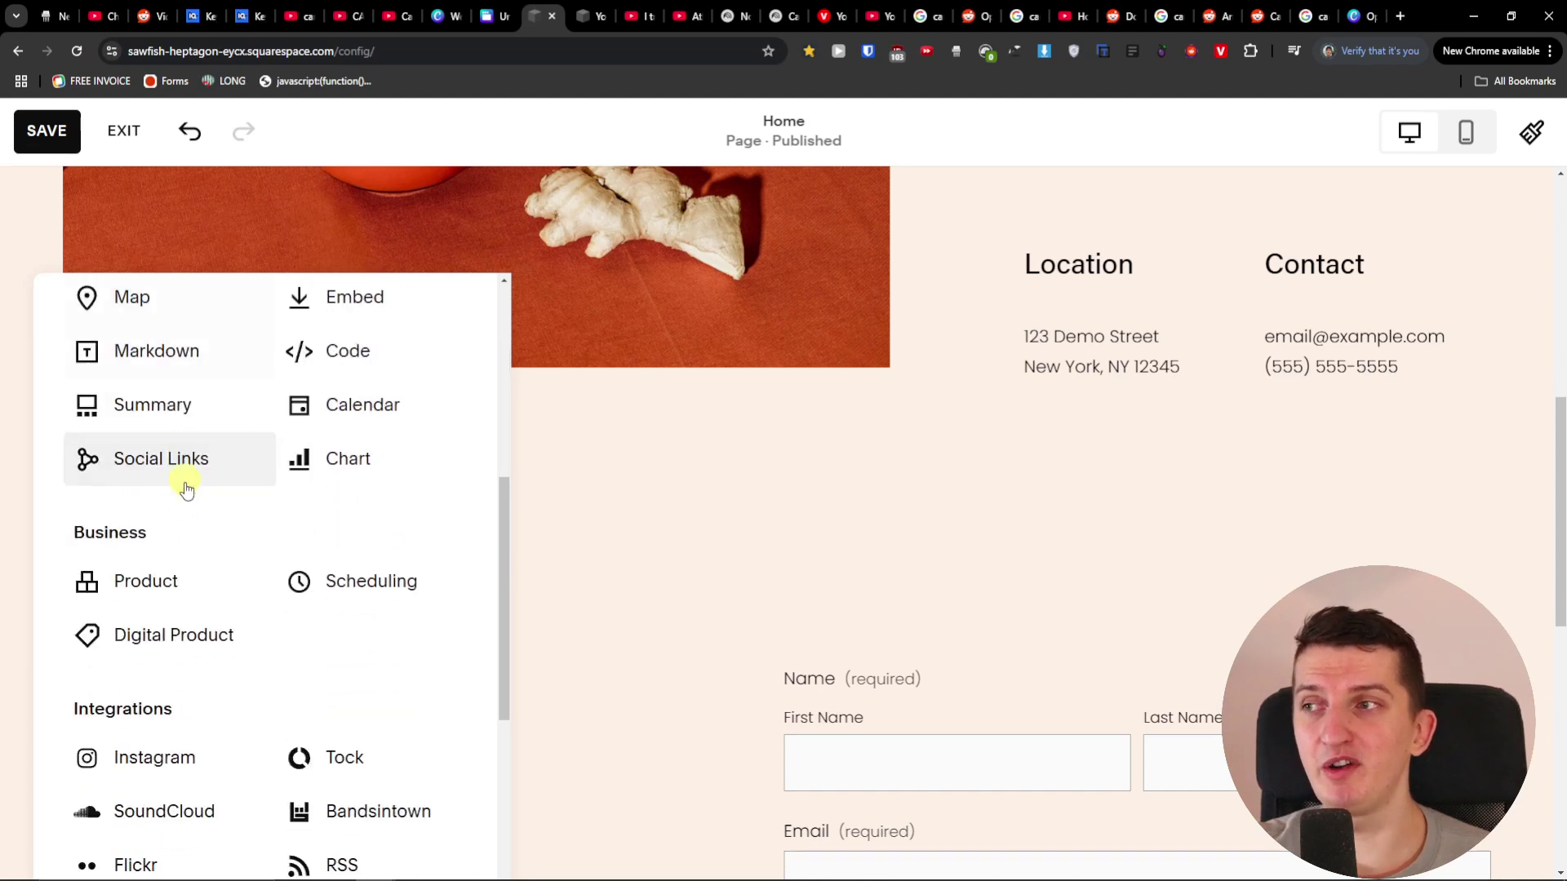
pyautogui.scroll(-4, 412, 608)
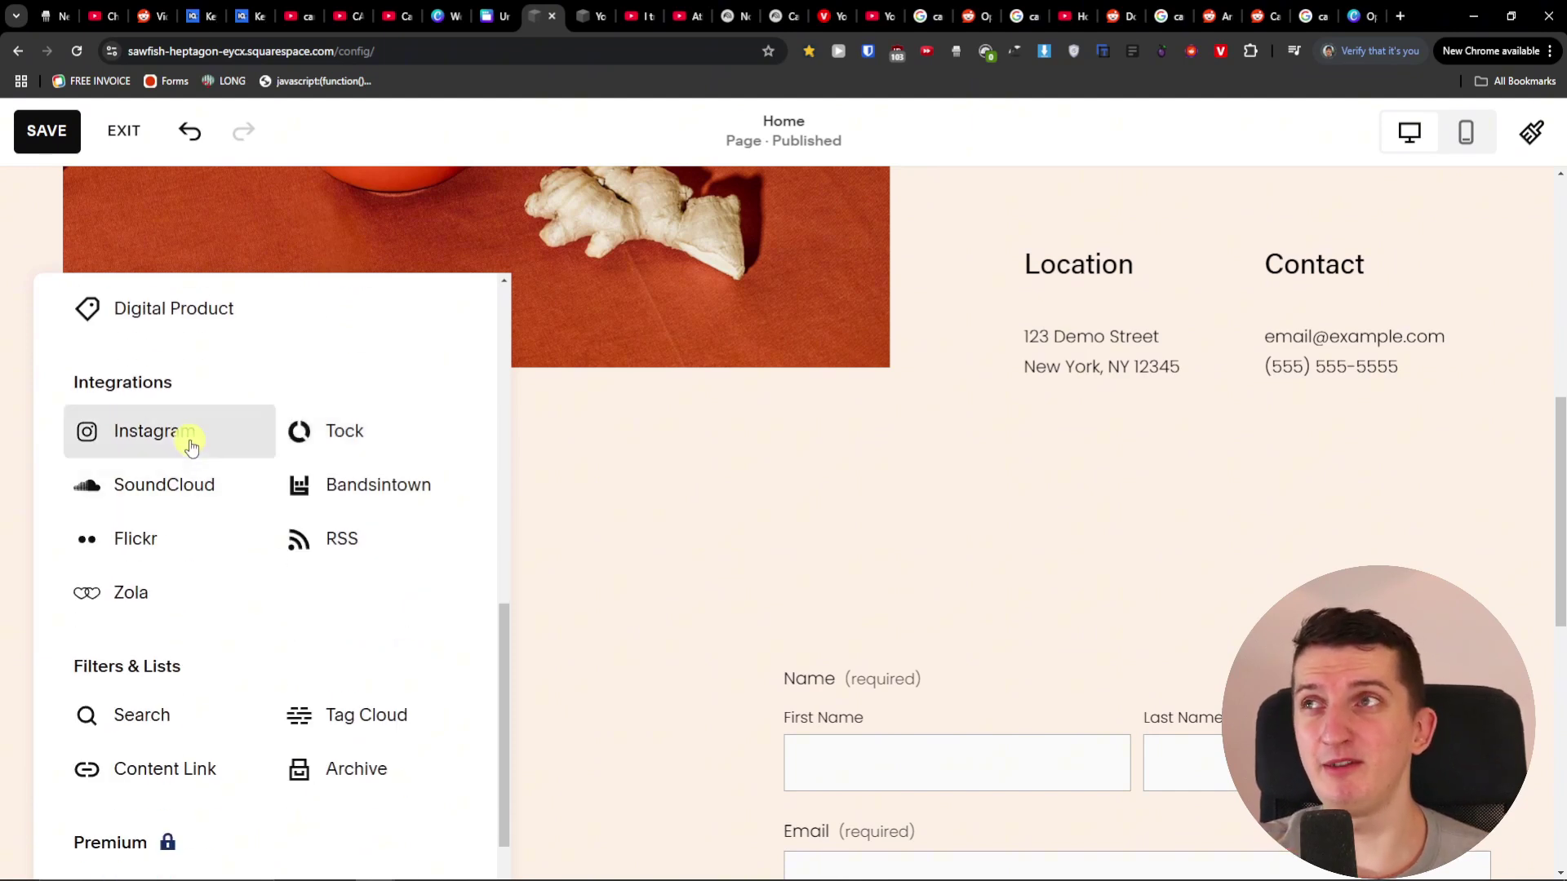
pyautogui.scroll(-1, 209, 450)
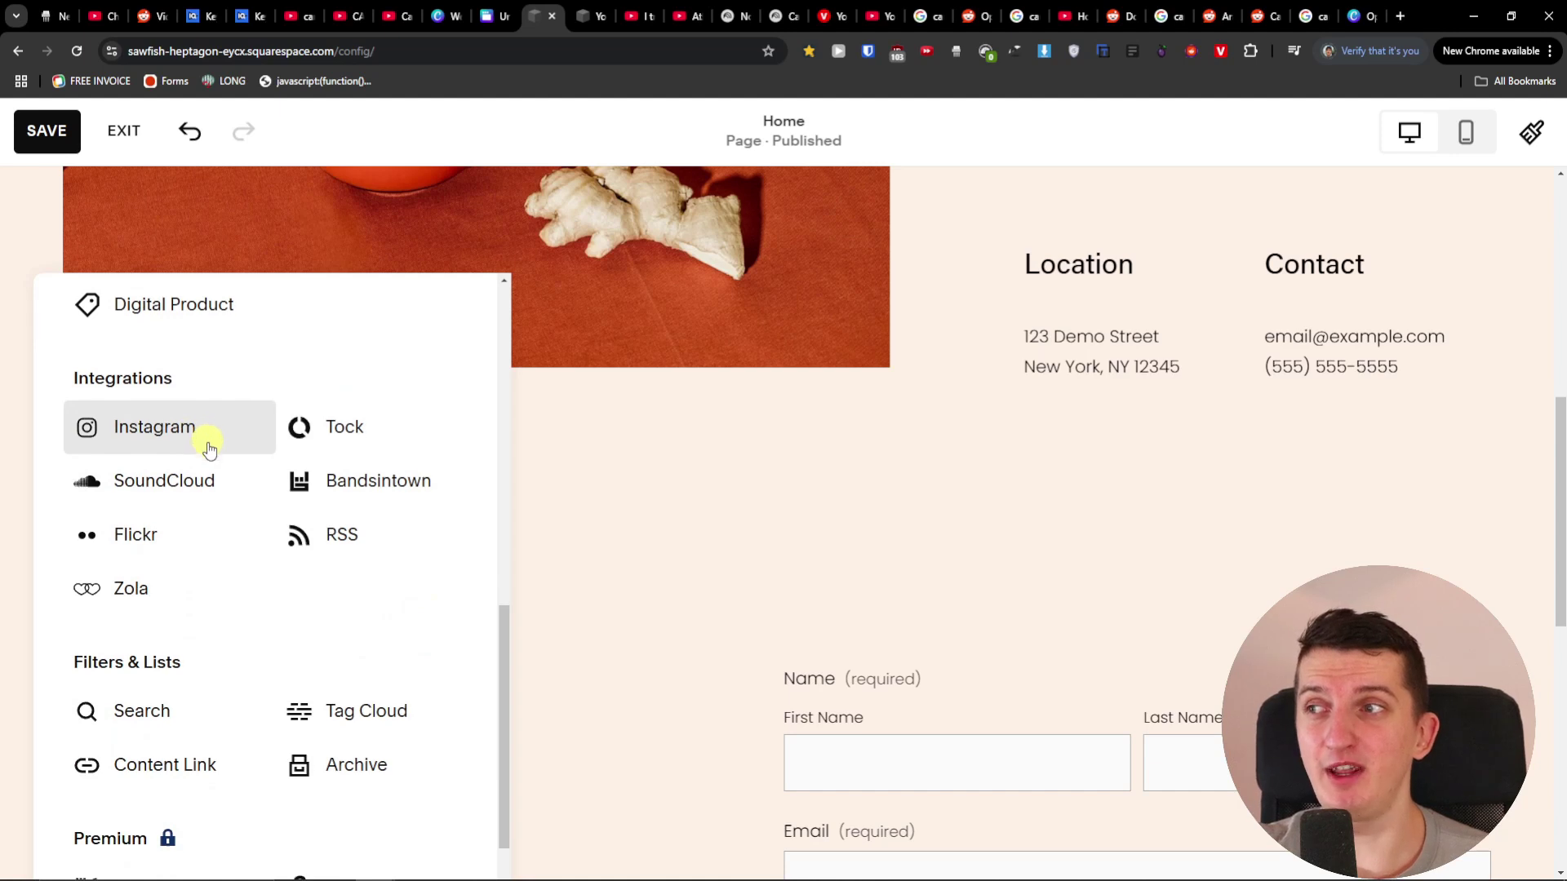
pyautogui.scroll(-3, 209, 450)
pyautogui.click(735, 510)
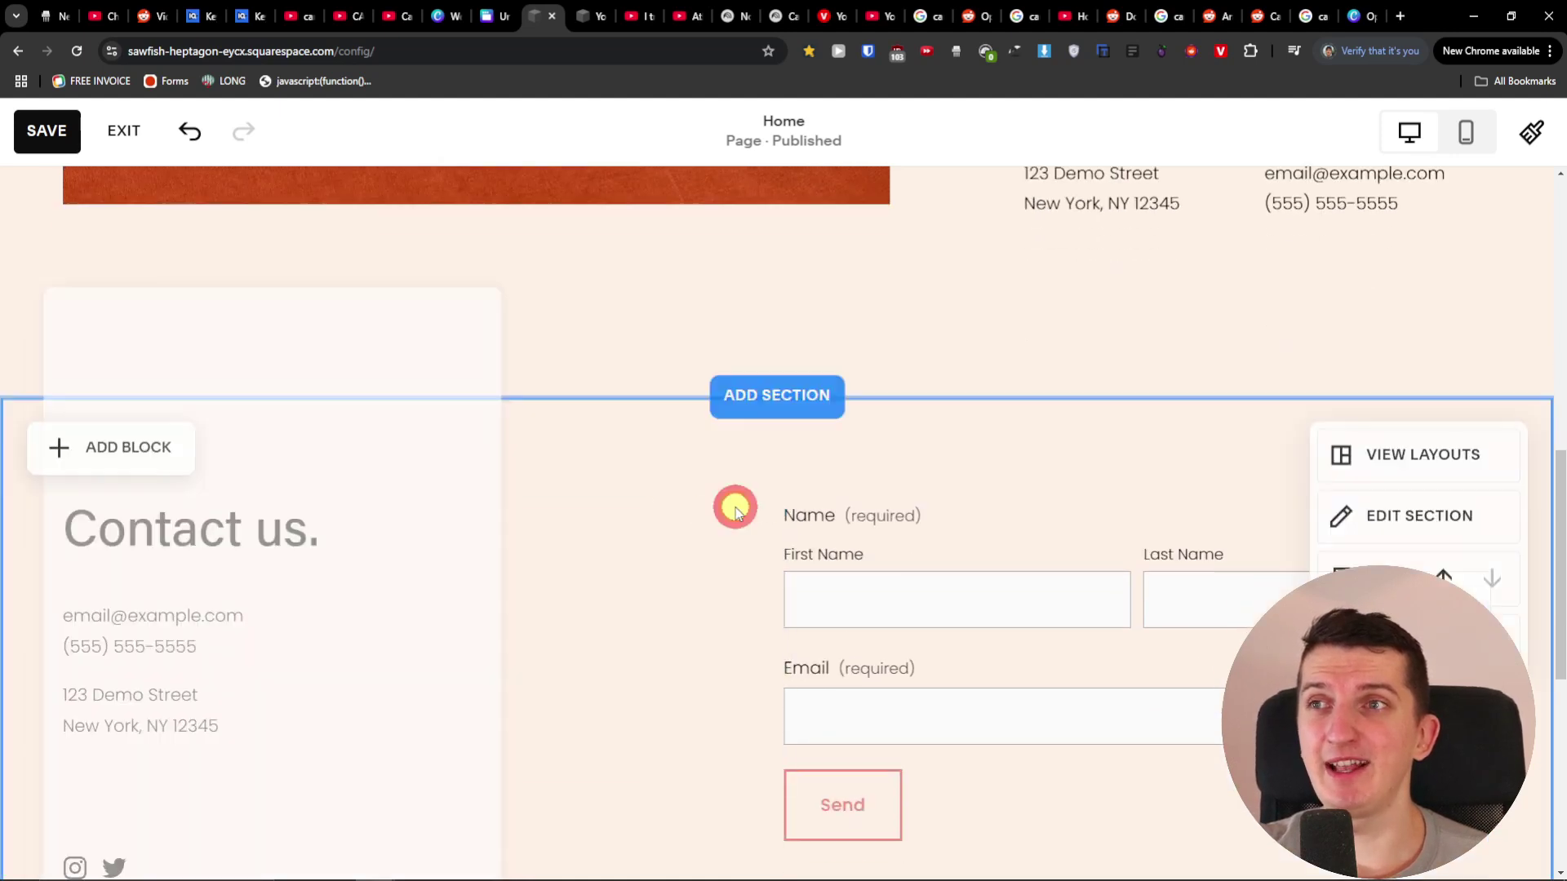
# - Switch back to the Canva hotel design at The Family Suite page
pyautogui.click(498, 14)
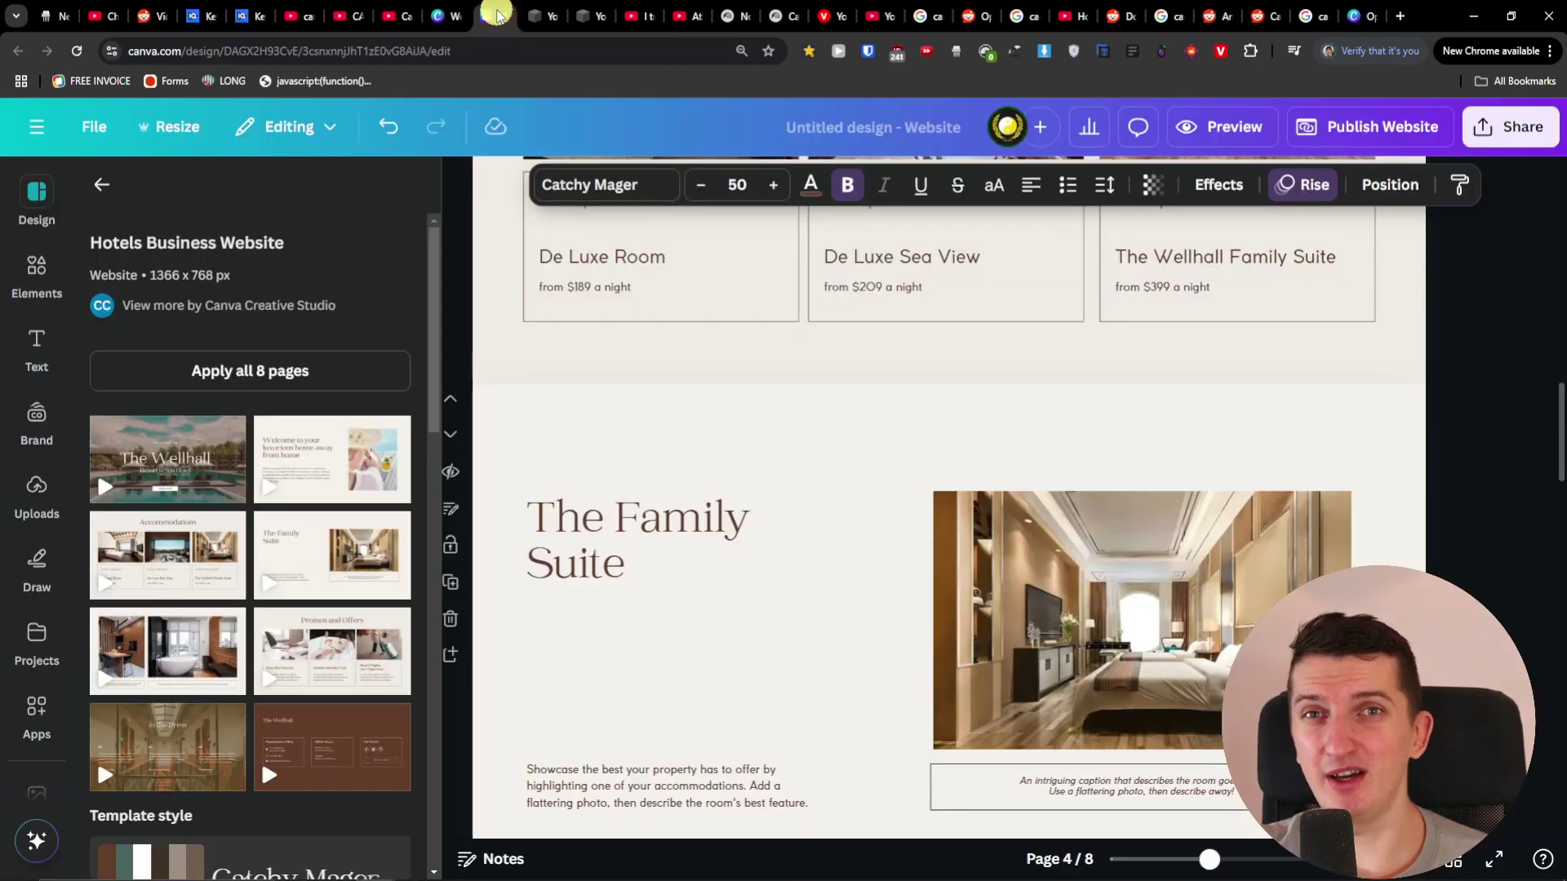